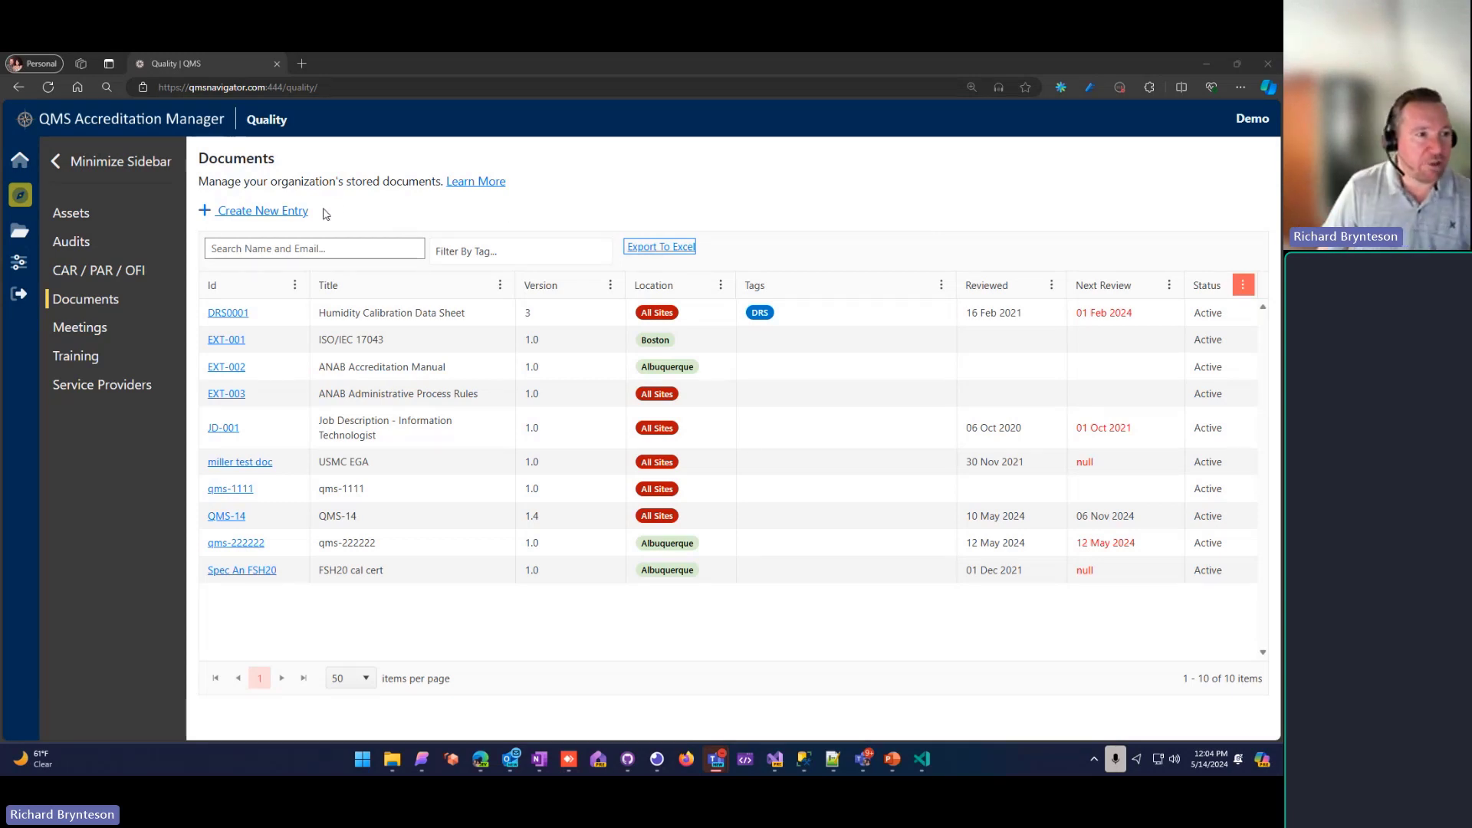
Step: Start a new document entry with the ID QMS-201 and the title "Calibration Procedure for the HGTG"
click(251, 216)
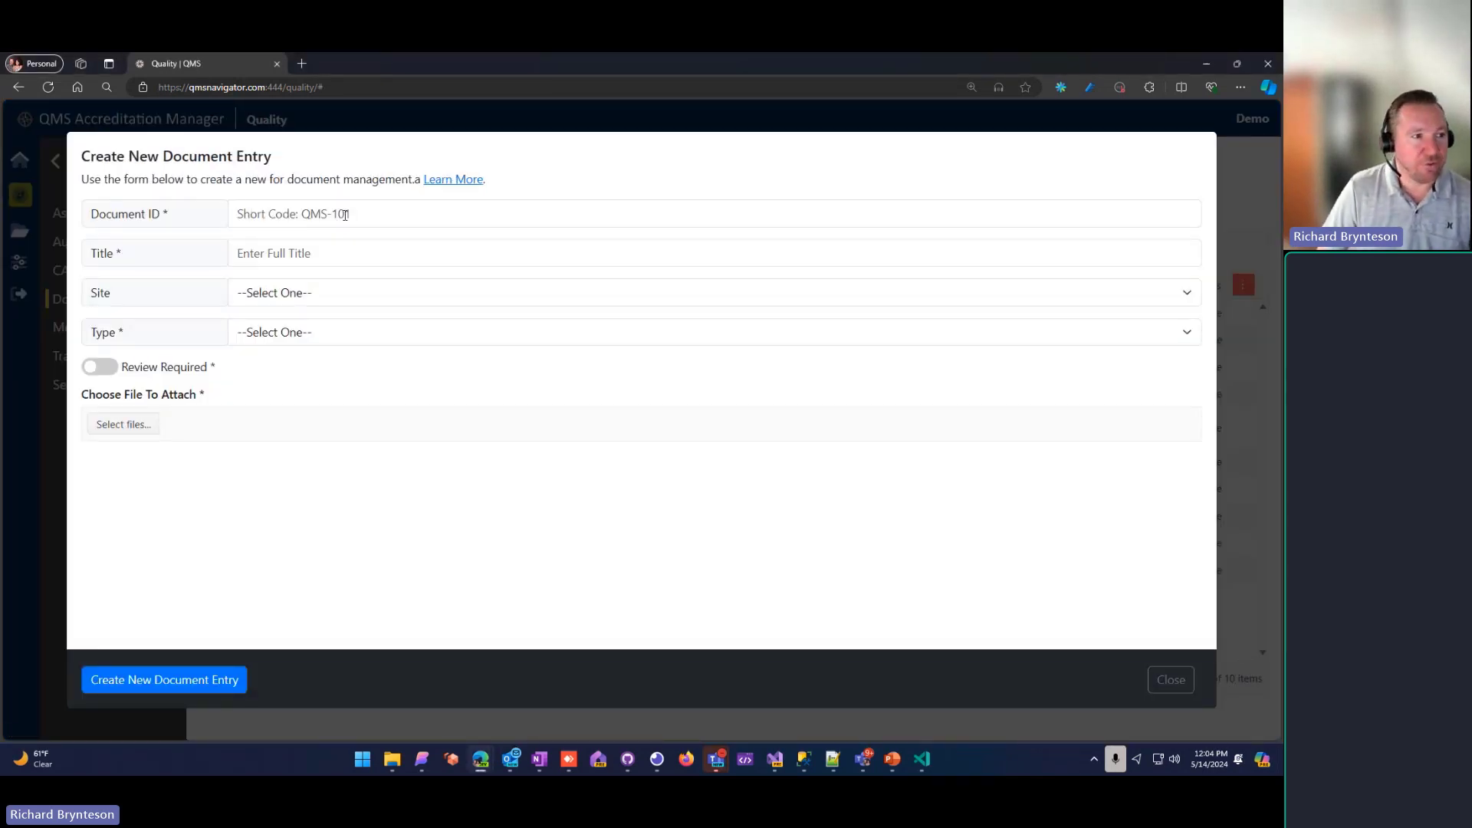
click(345, 214)
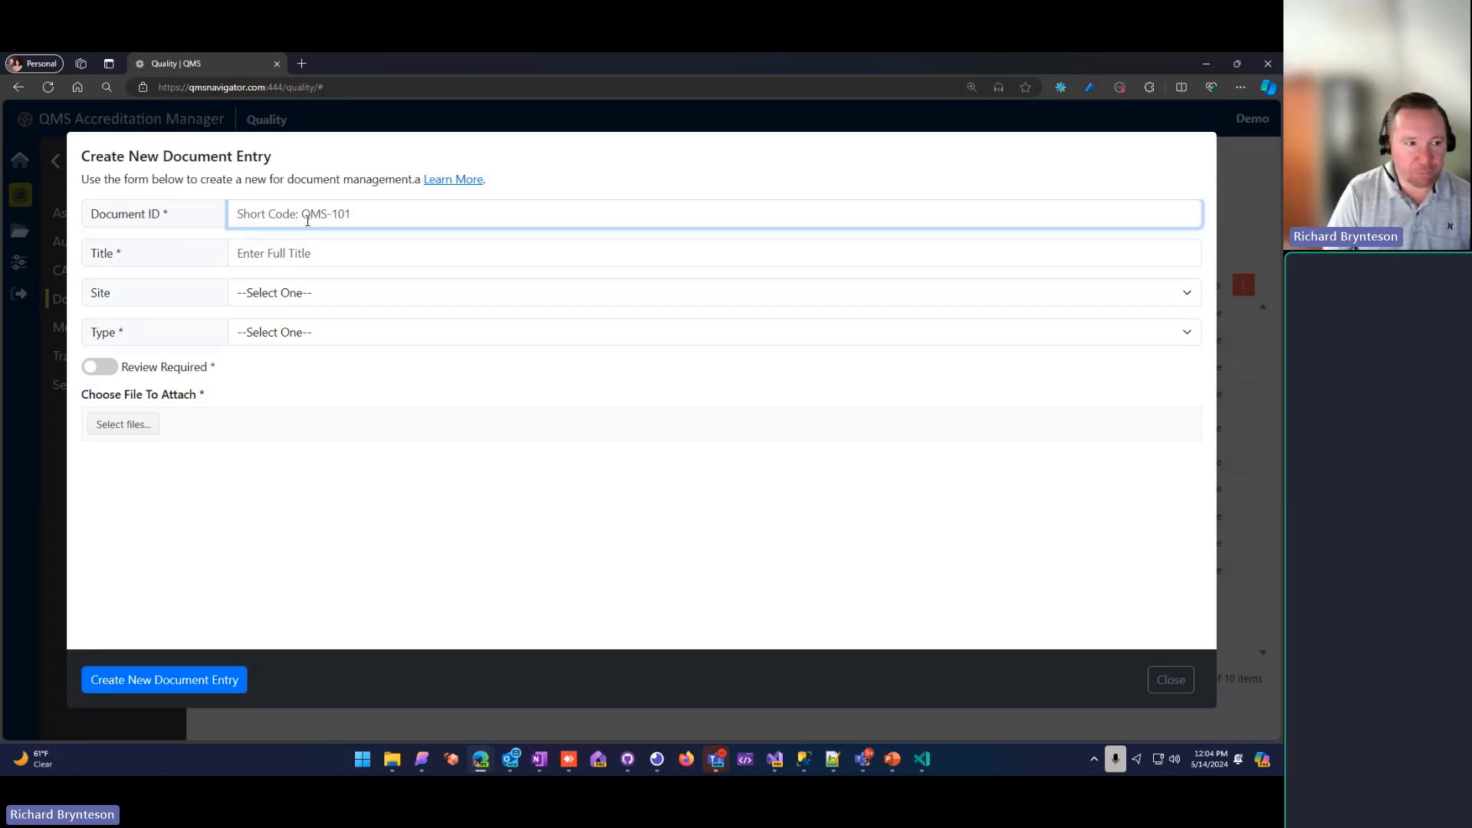
text(QMS-)
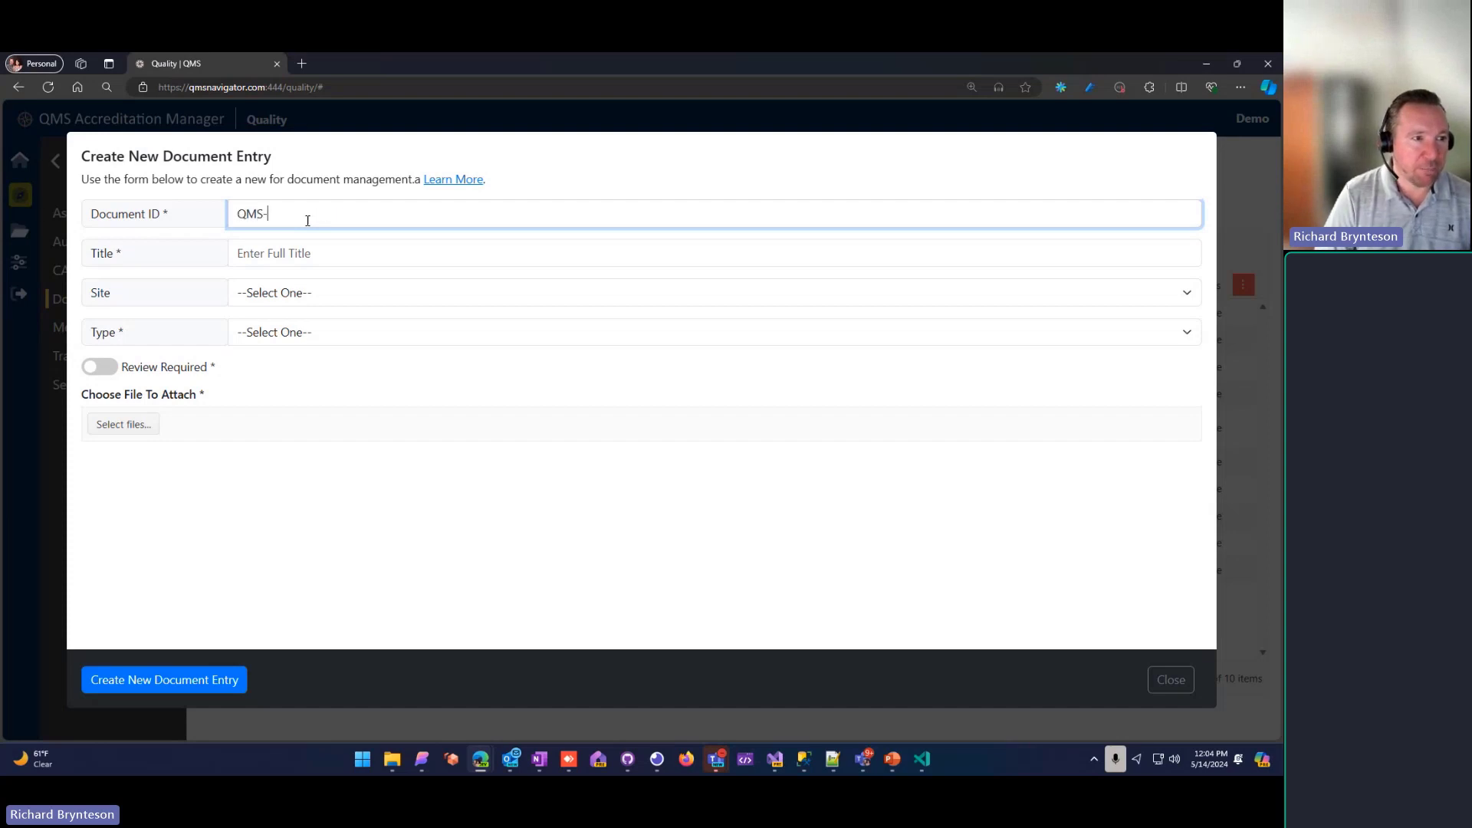
text(201)
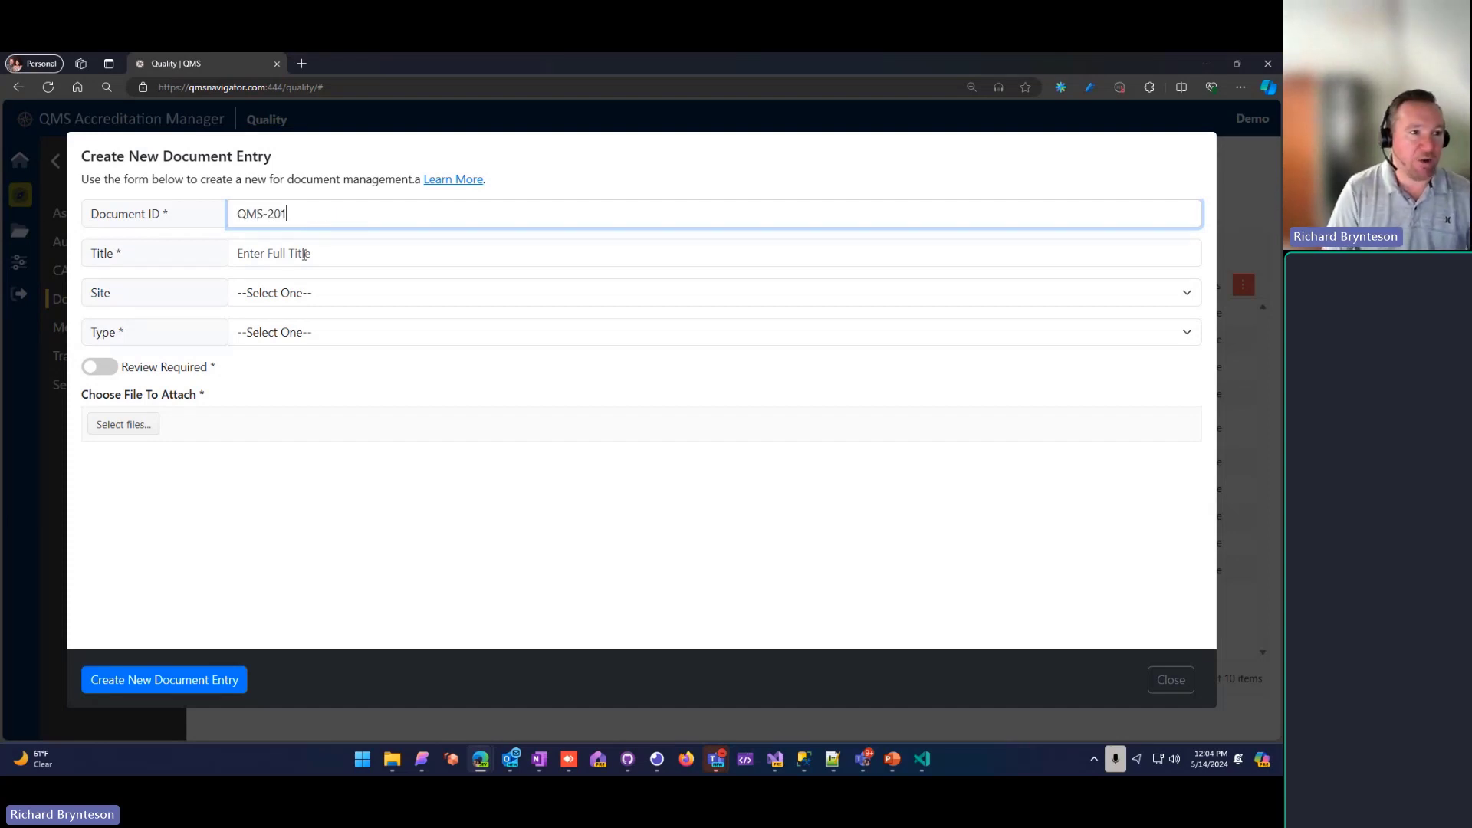
click(304, 253)
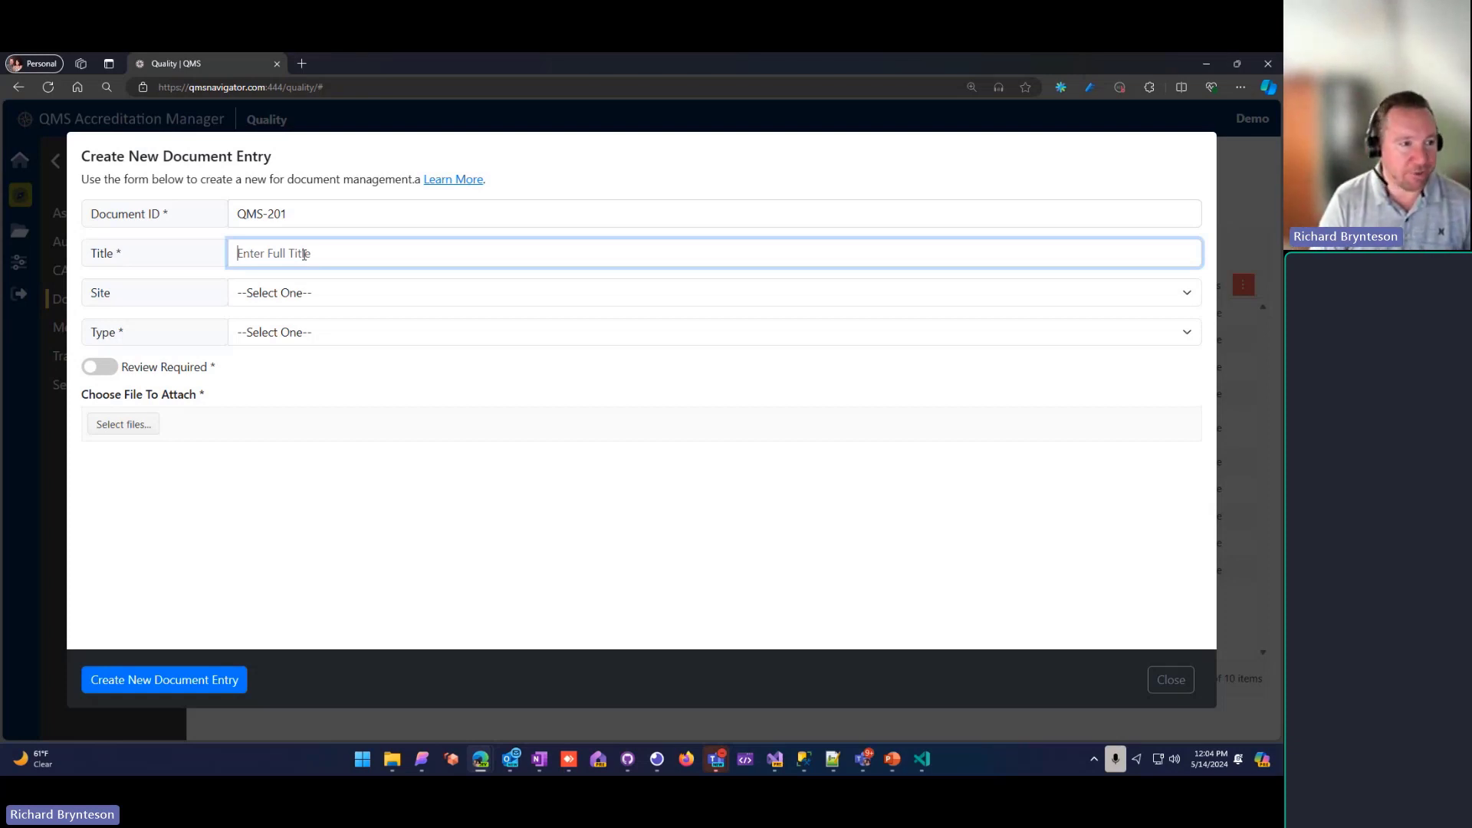
text(Cal)
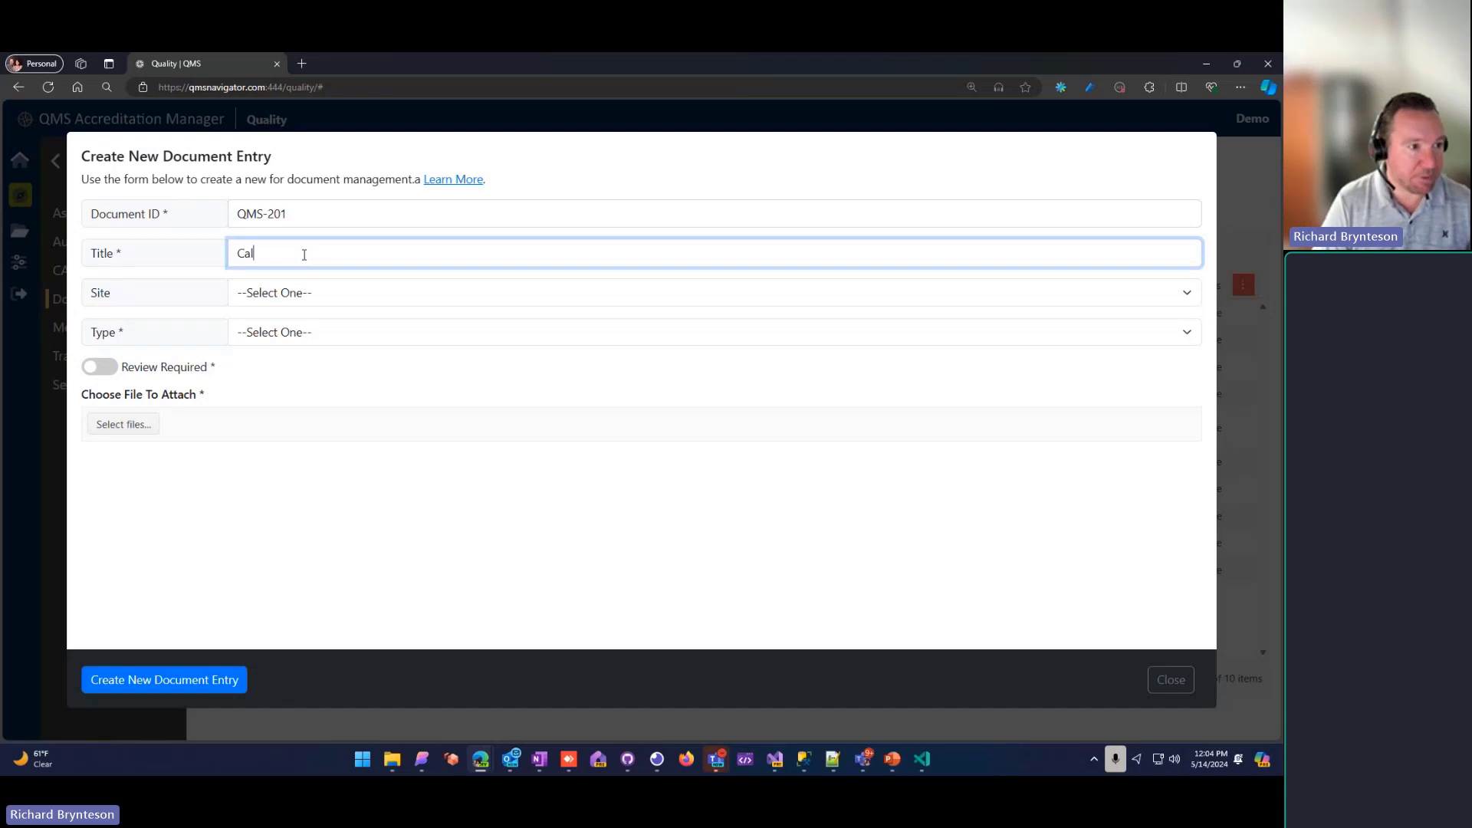
text(ibration Procedure for )
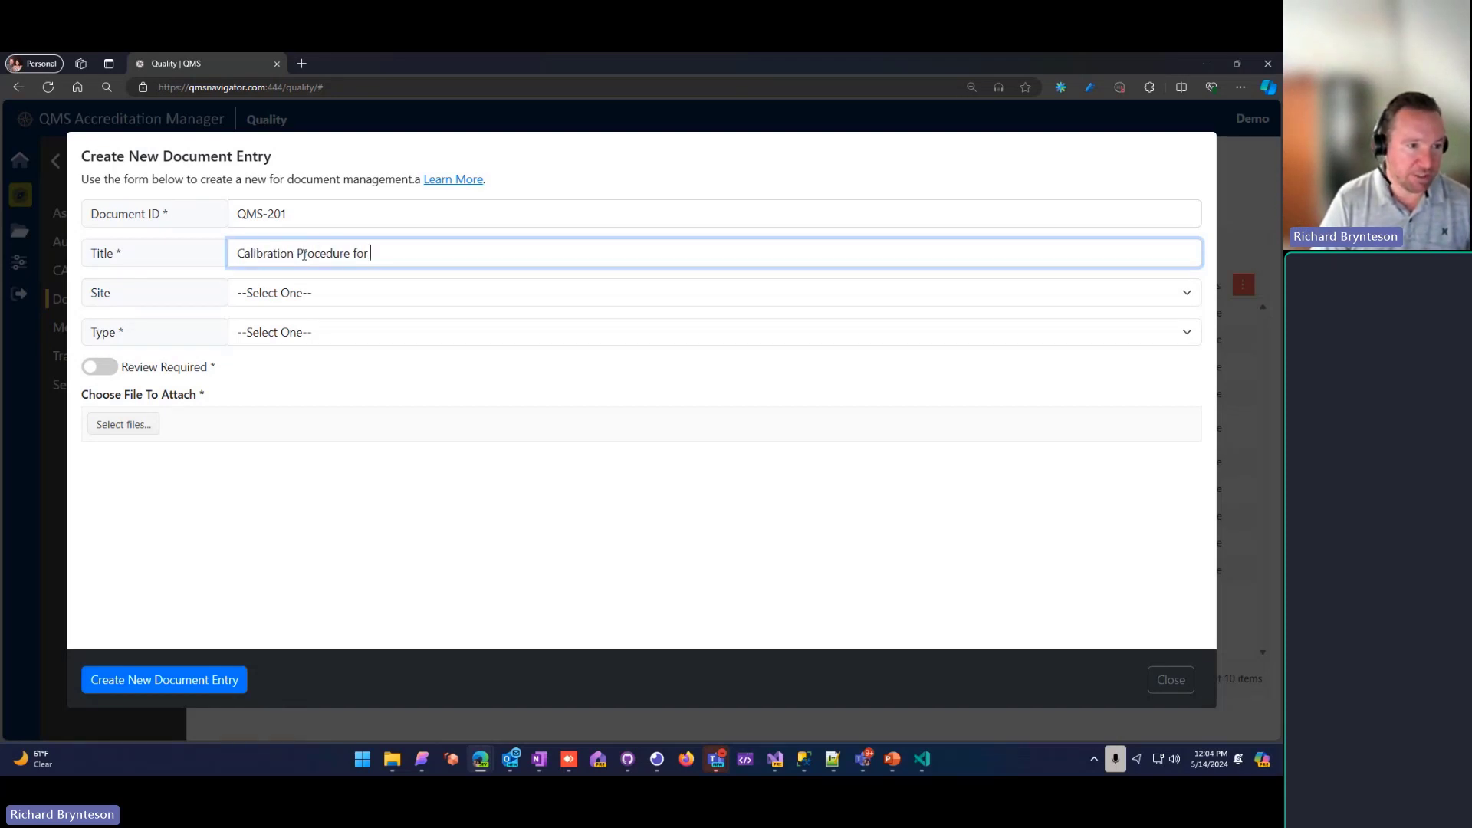
text(the HGTG)
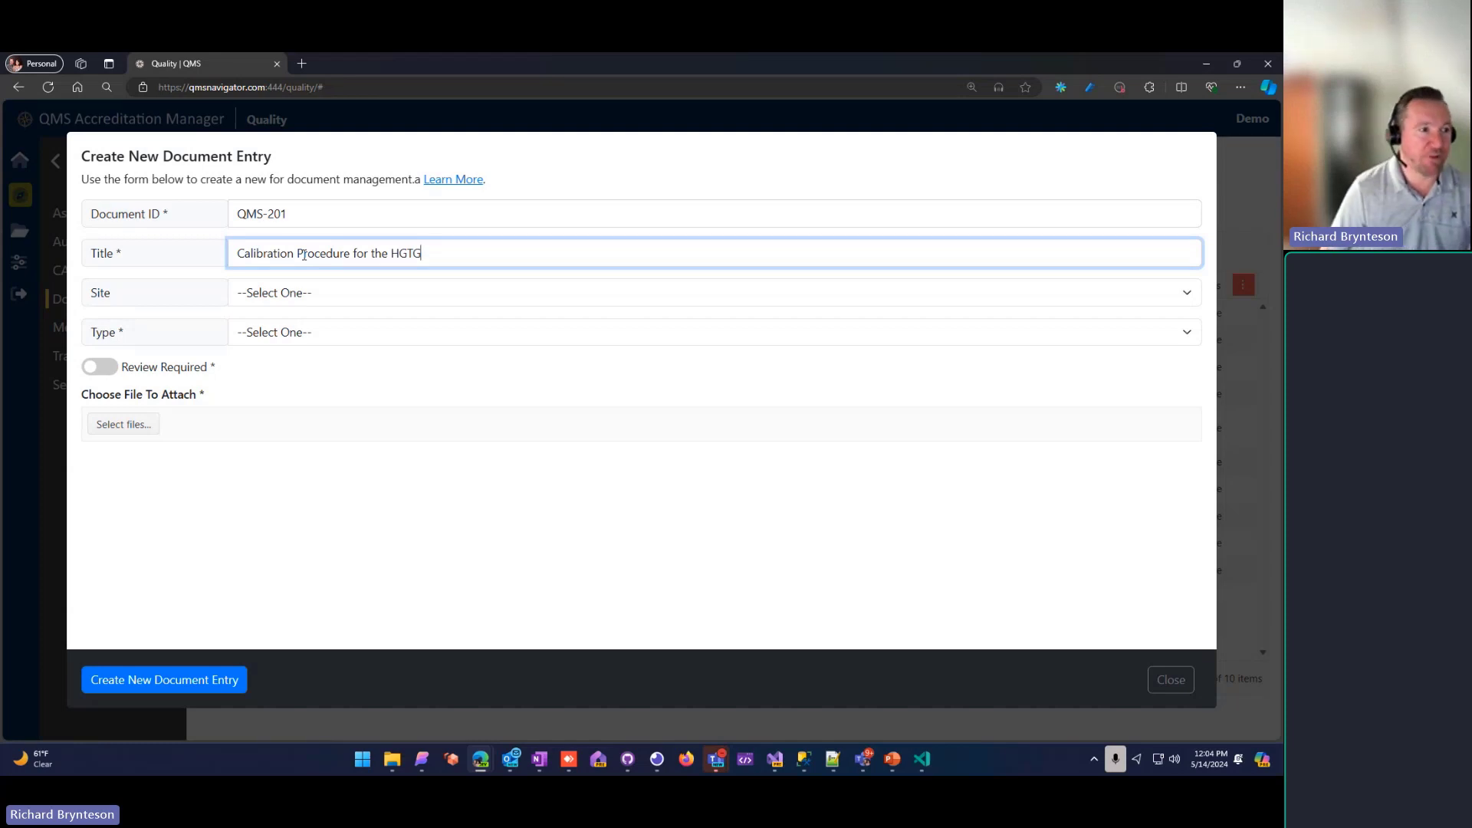
Step: Assign the new document to the Boston site and set its type to ILC/PT Reference
click(320, 302)
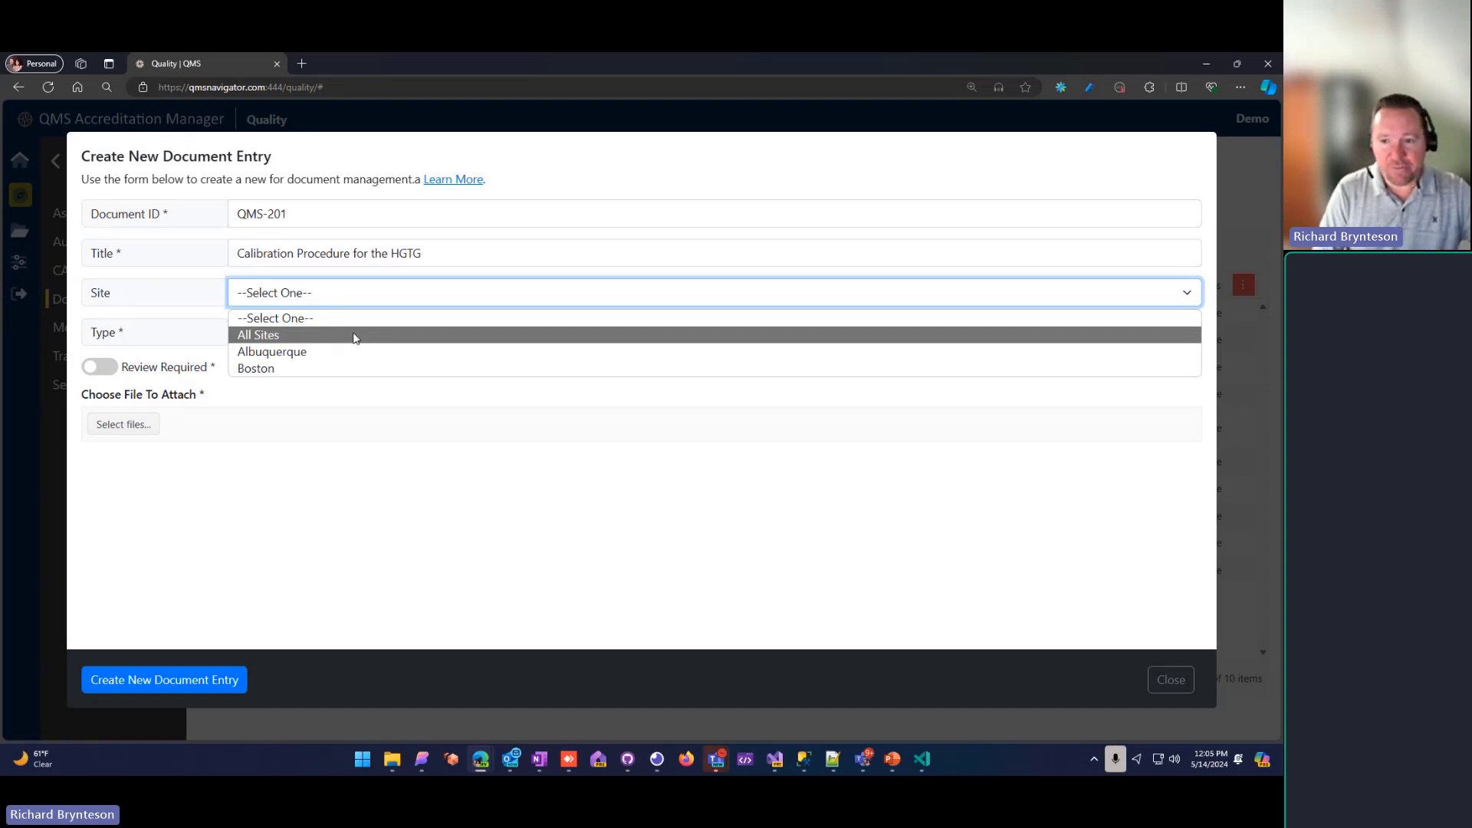
click(286, 370)
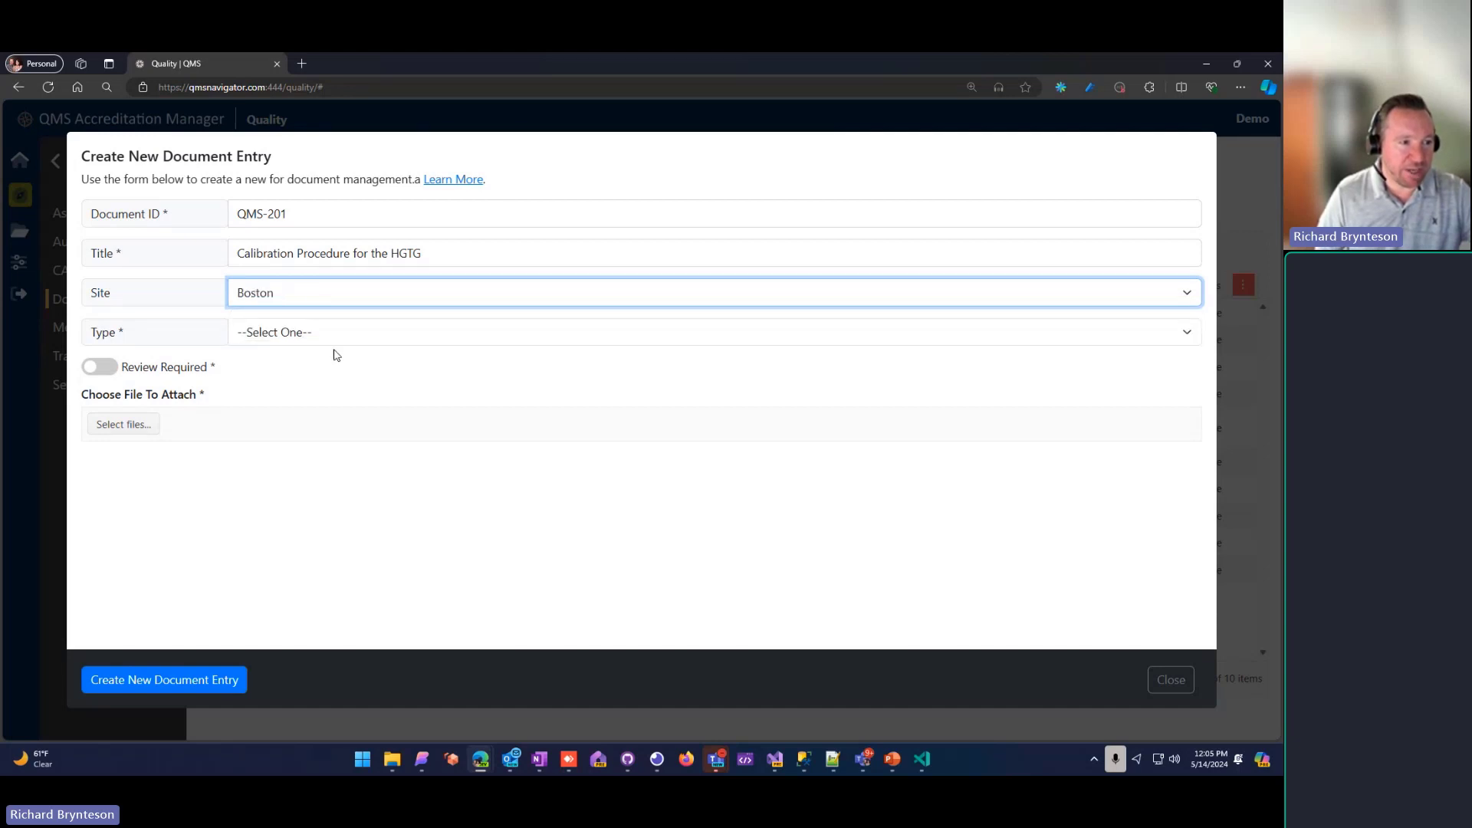
click(340, 335)
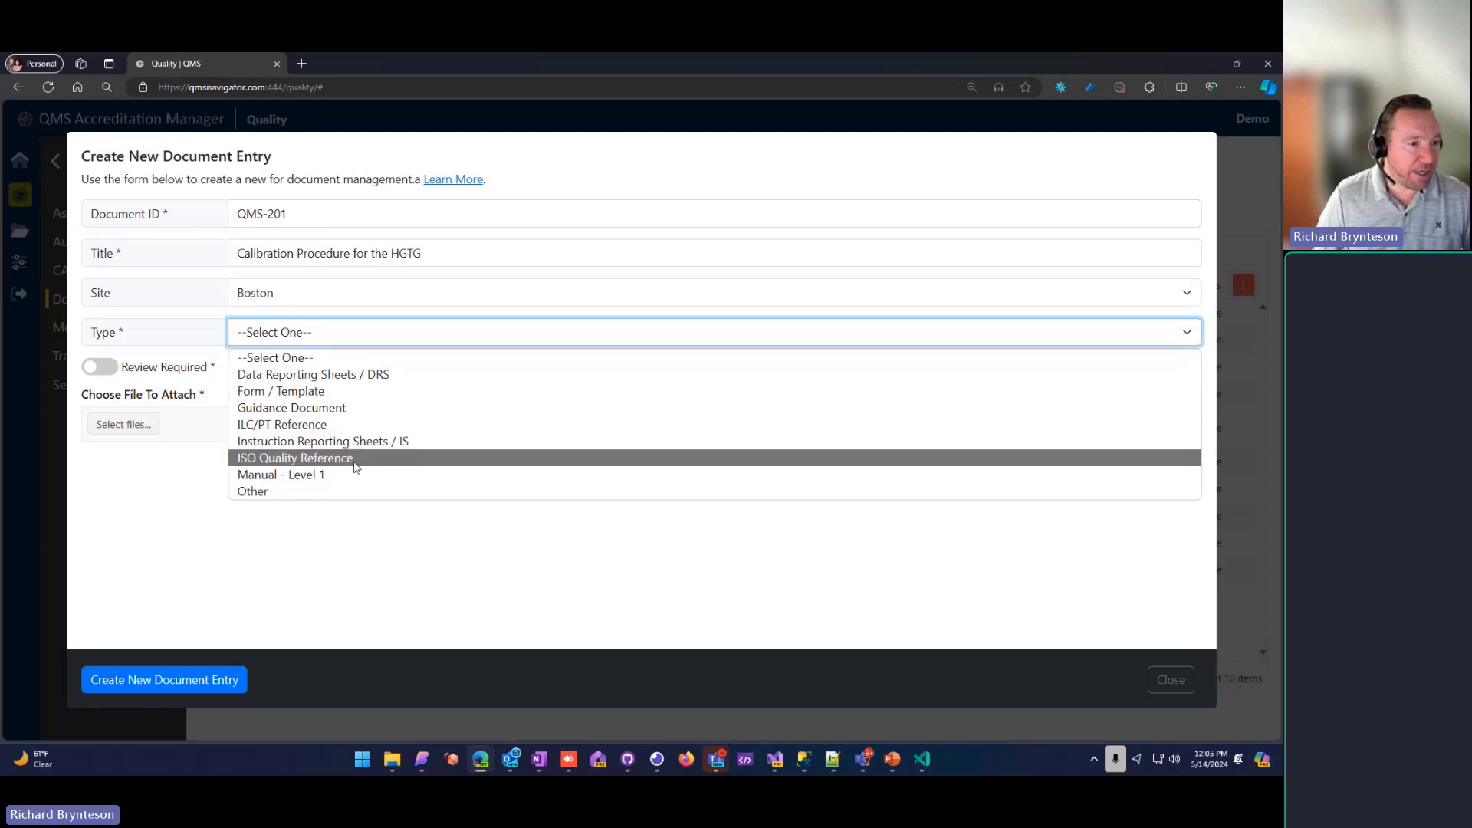
key(Up)
key(Up)
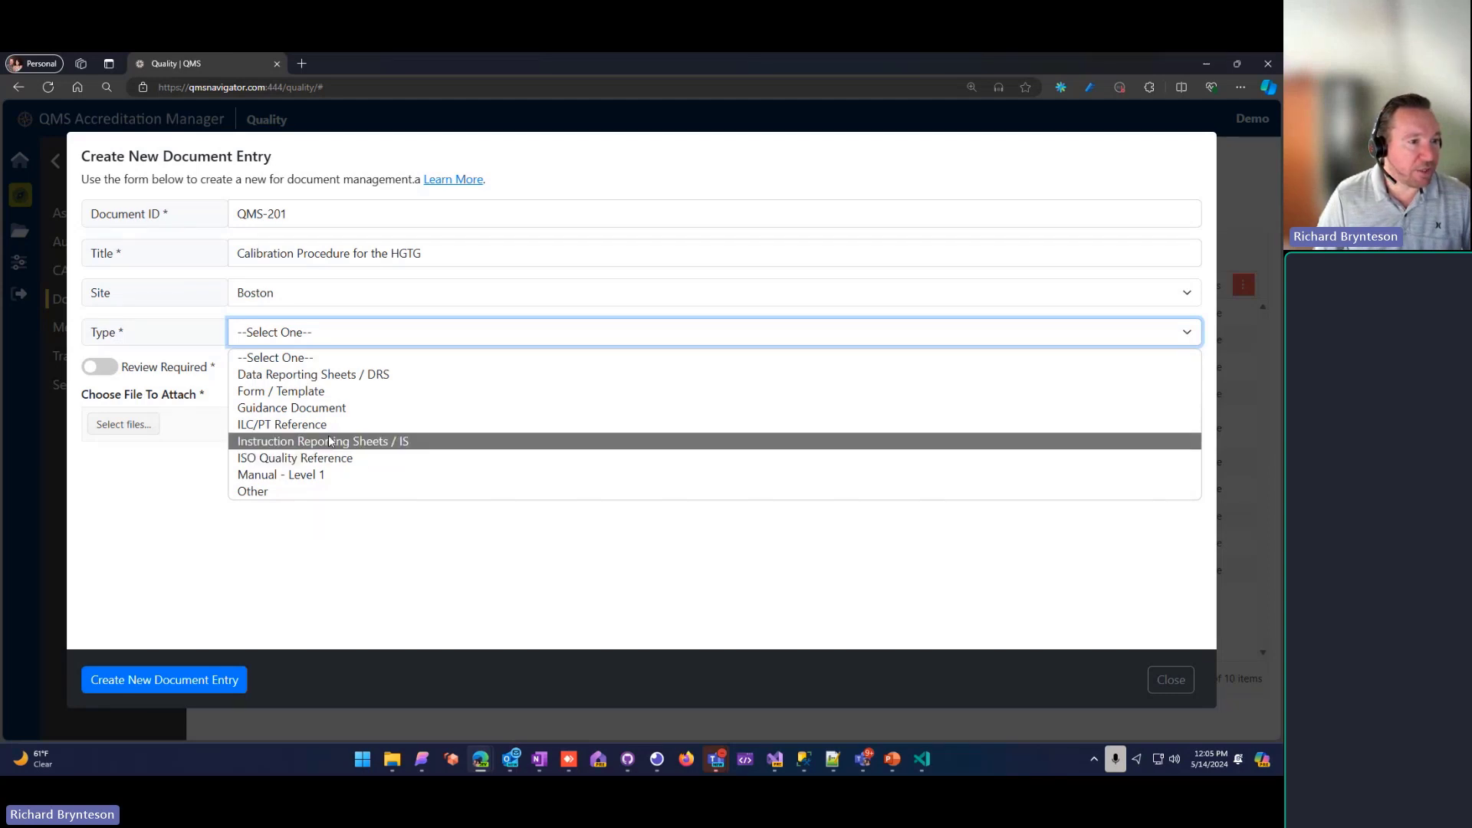
key(Return)
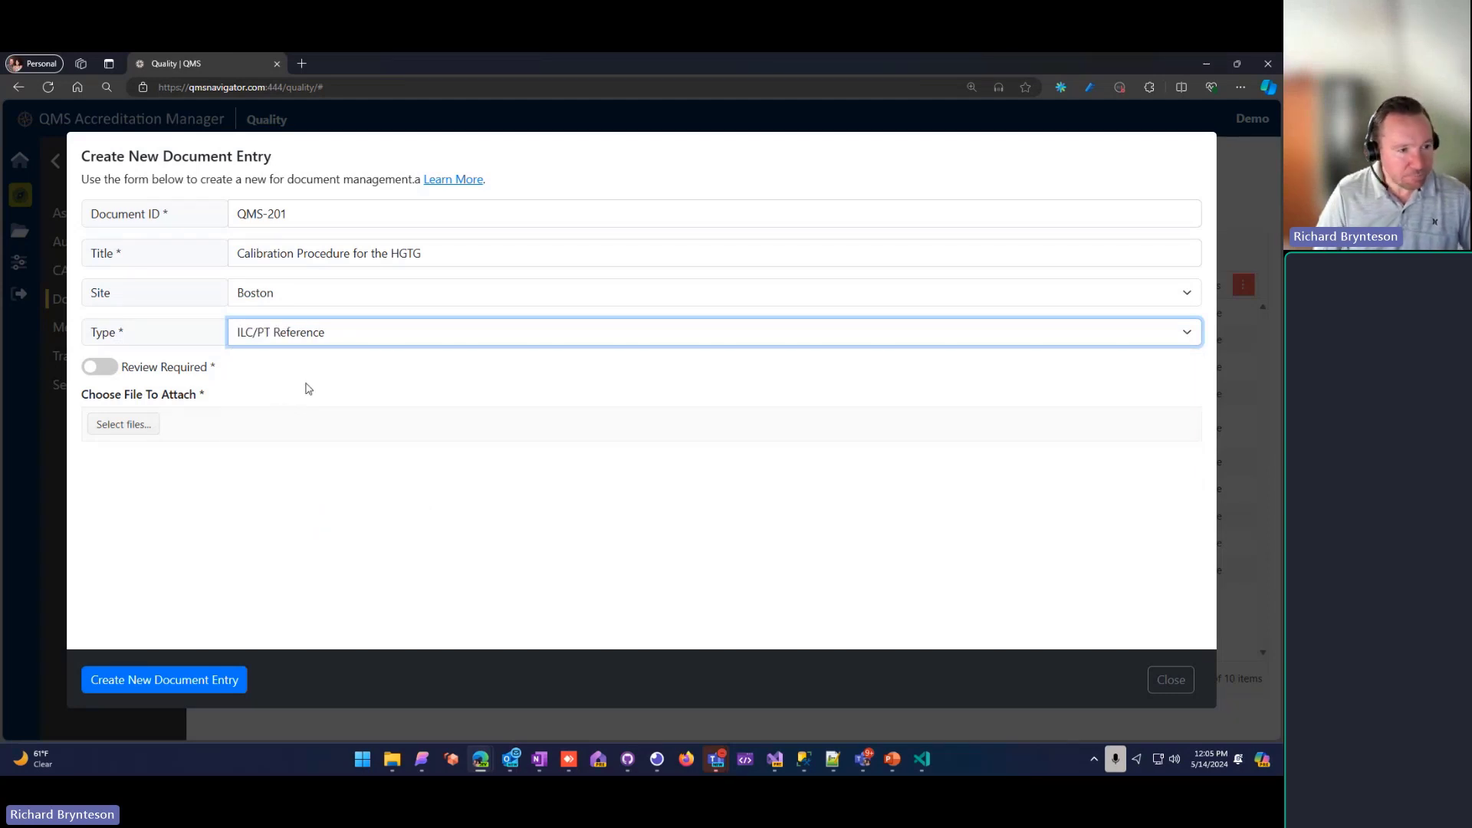
Step: Make review required for the document and set the review interval to 12 months
click(105, 370)
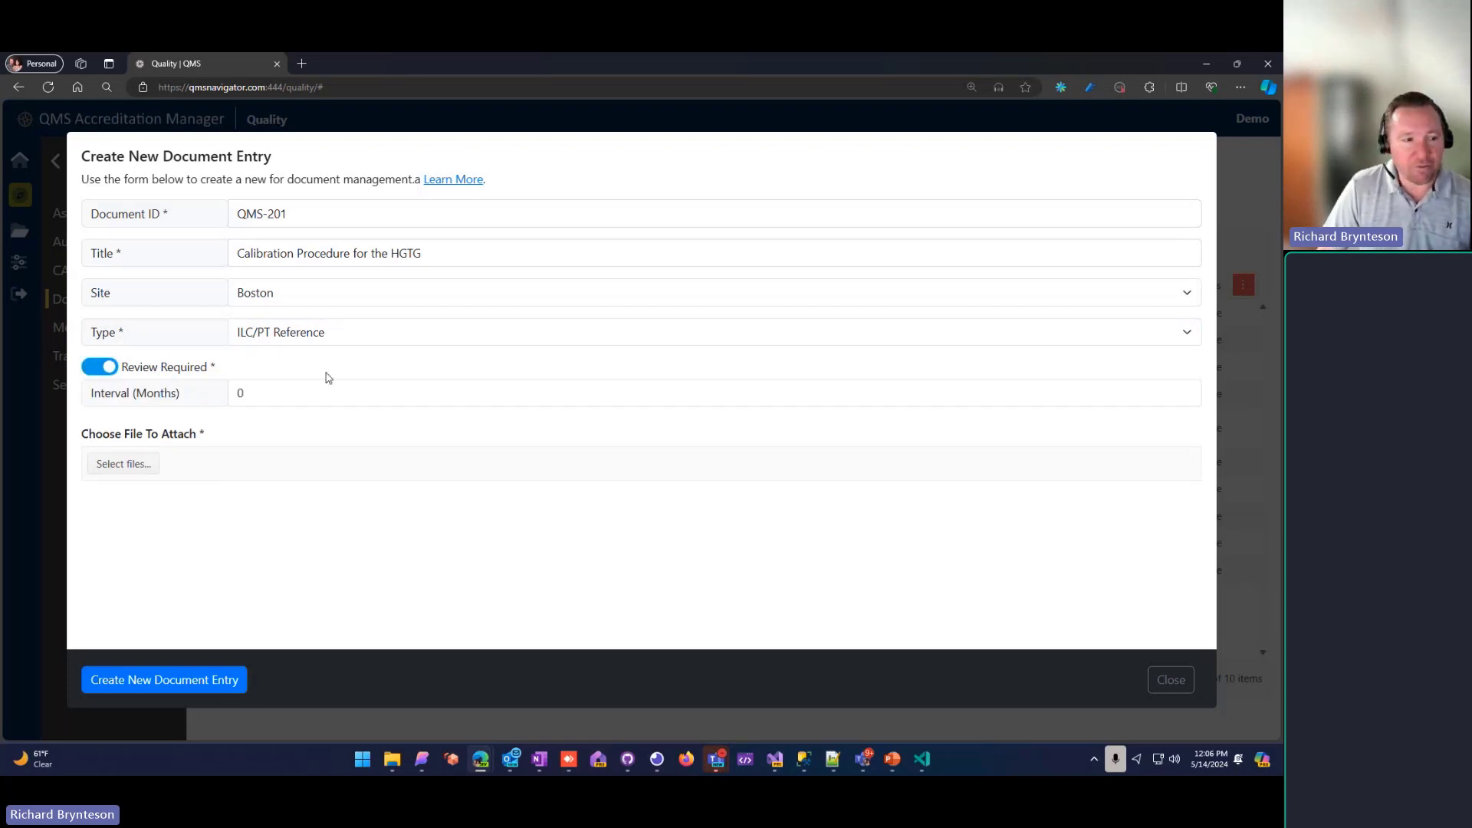
click(250, 398)
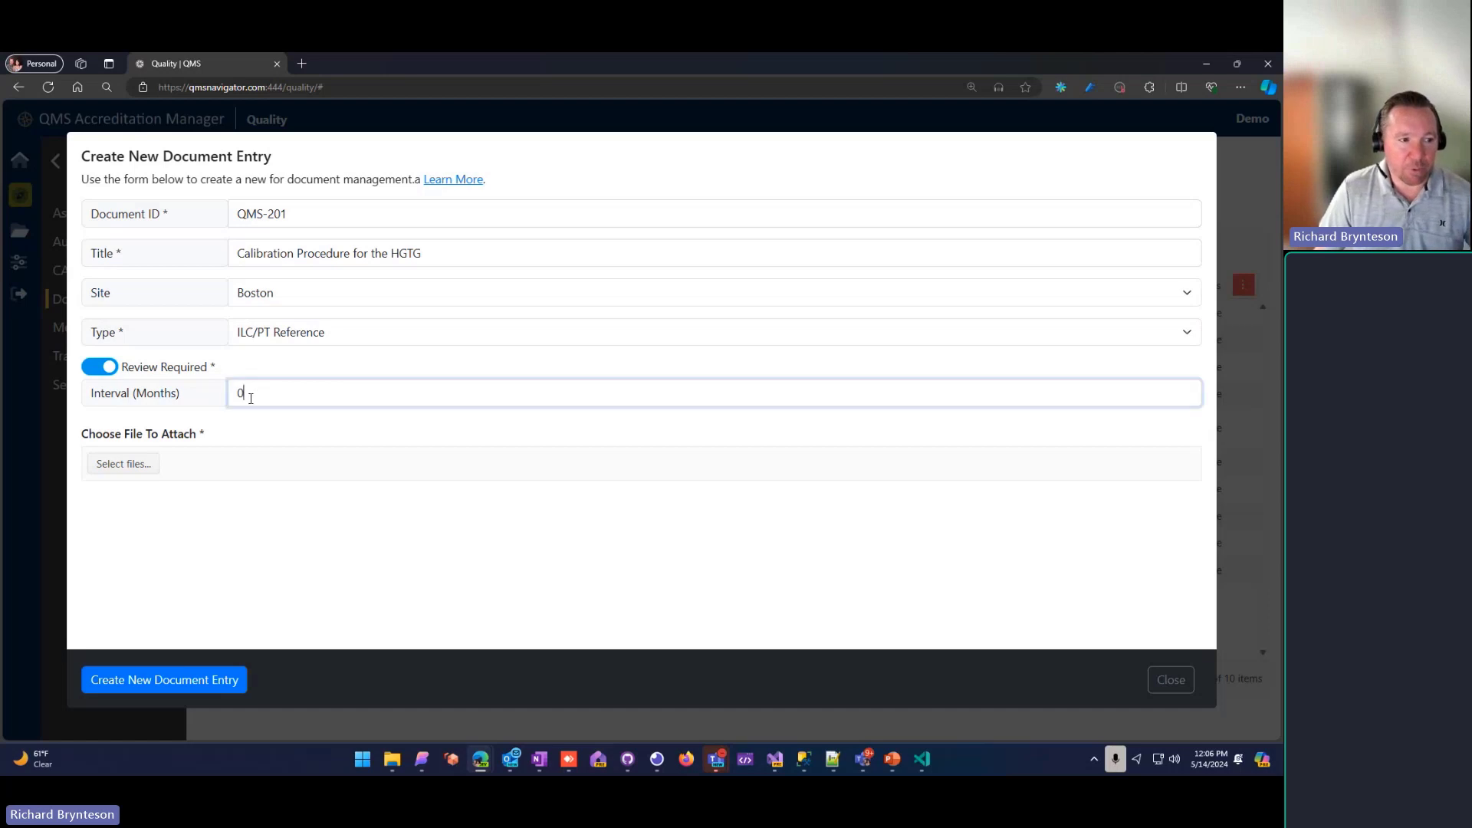
double_click(250, 398)
text(12)
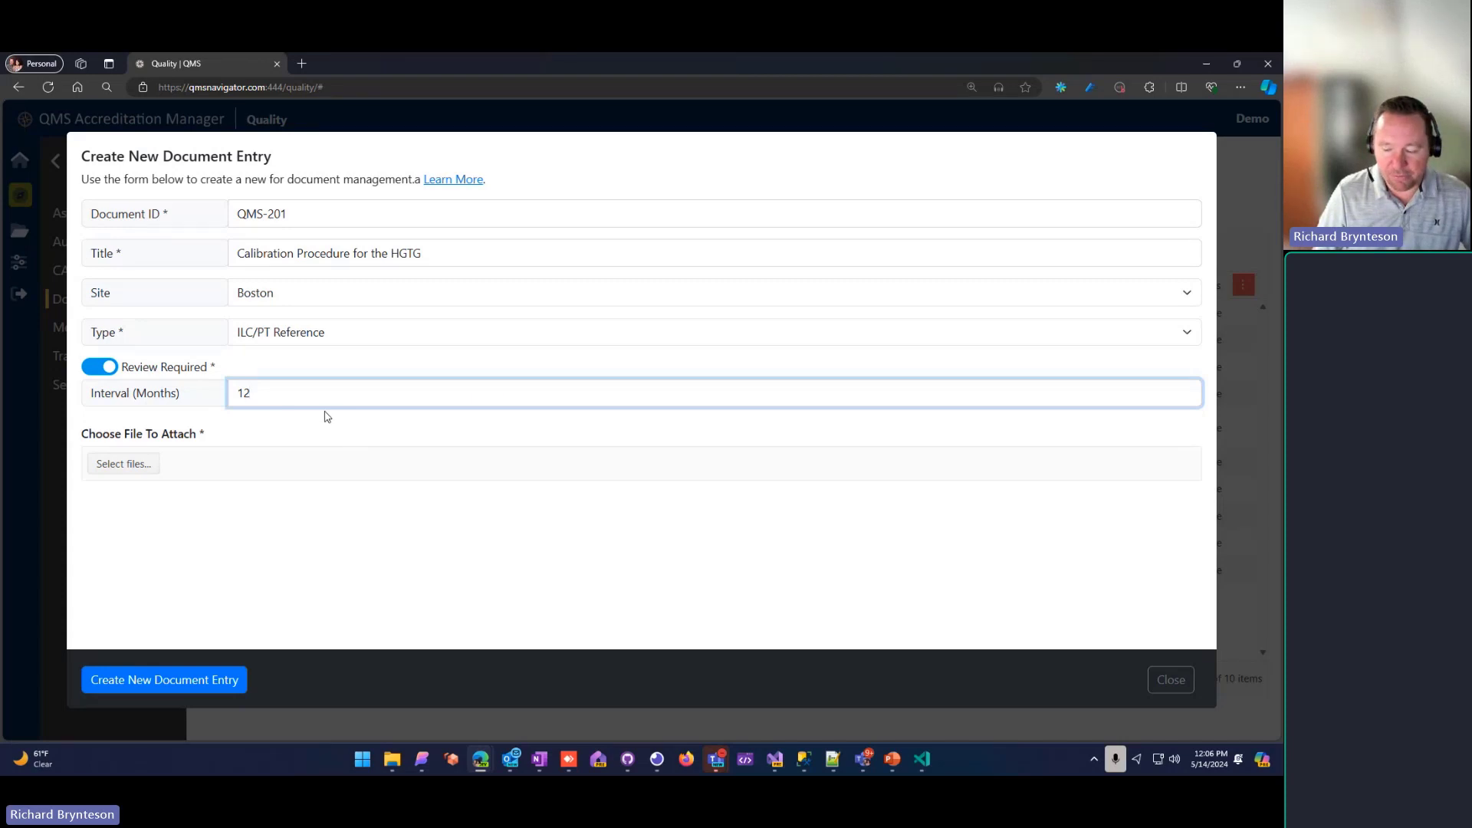
Step: Attach the file Procedure 101.docx from Downloads and create the document entry
click(145, 466)
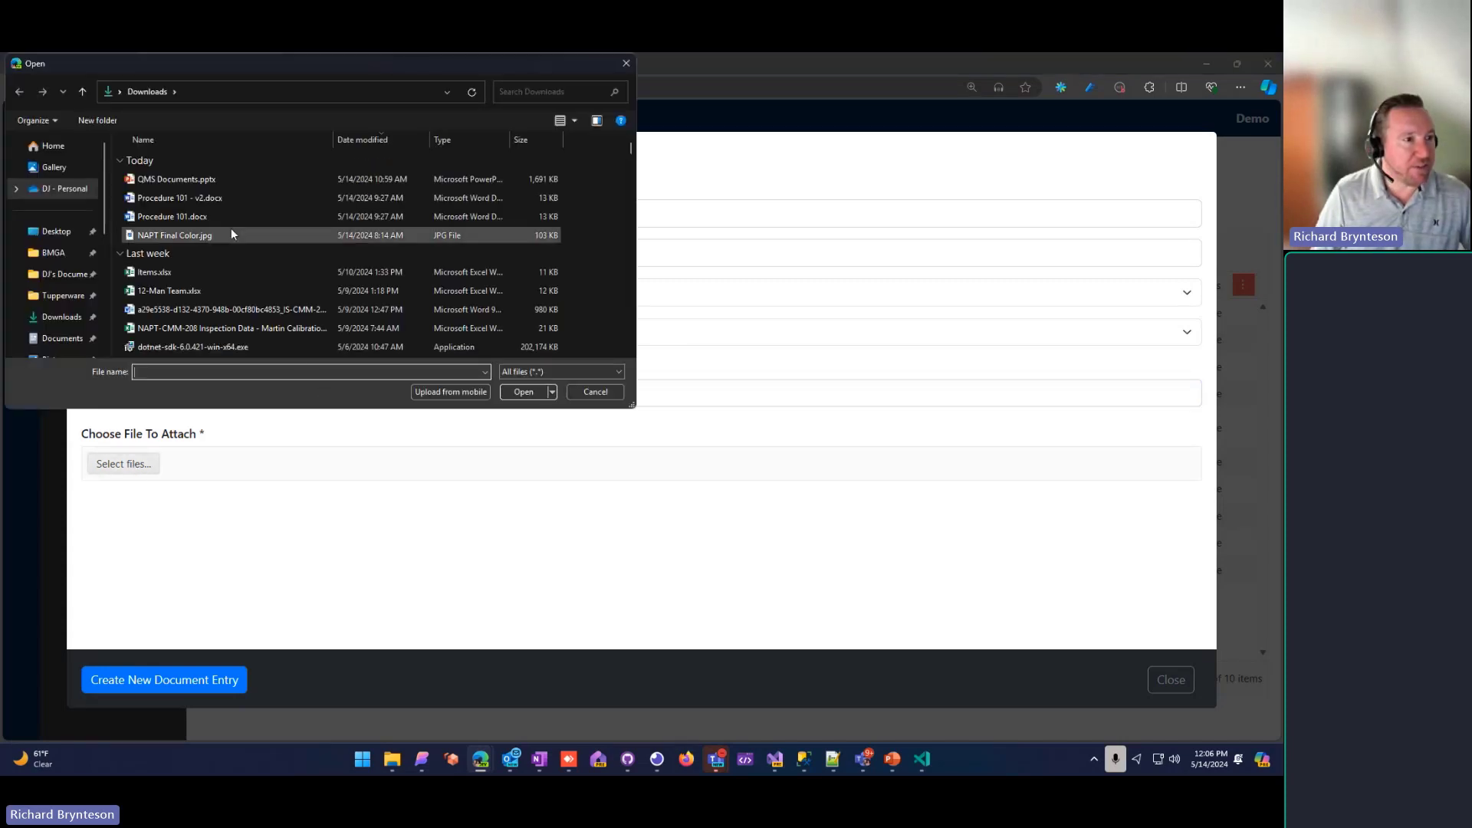
double_click(167, 215)
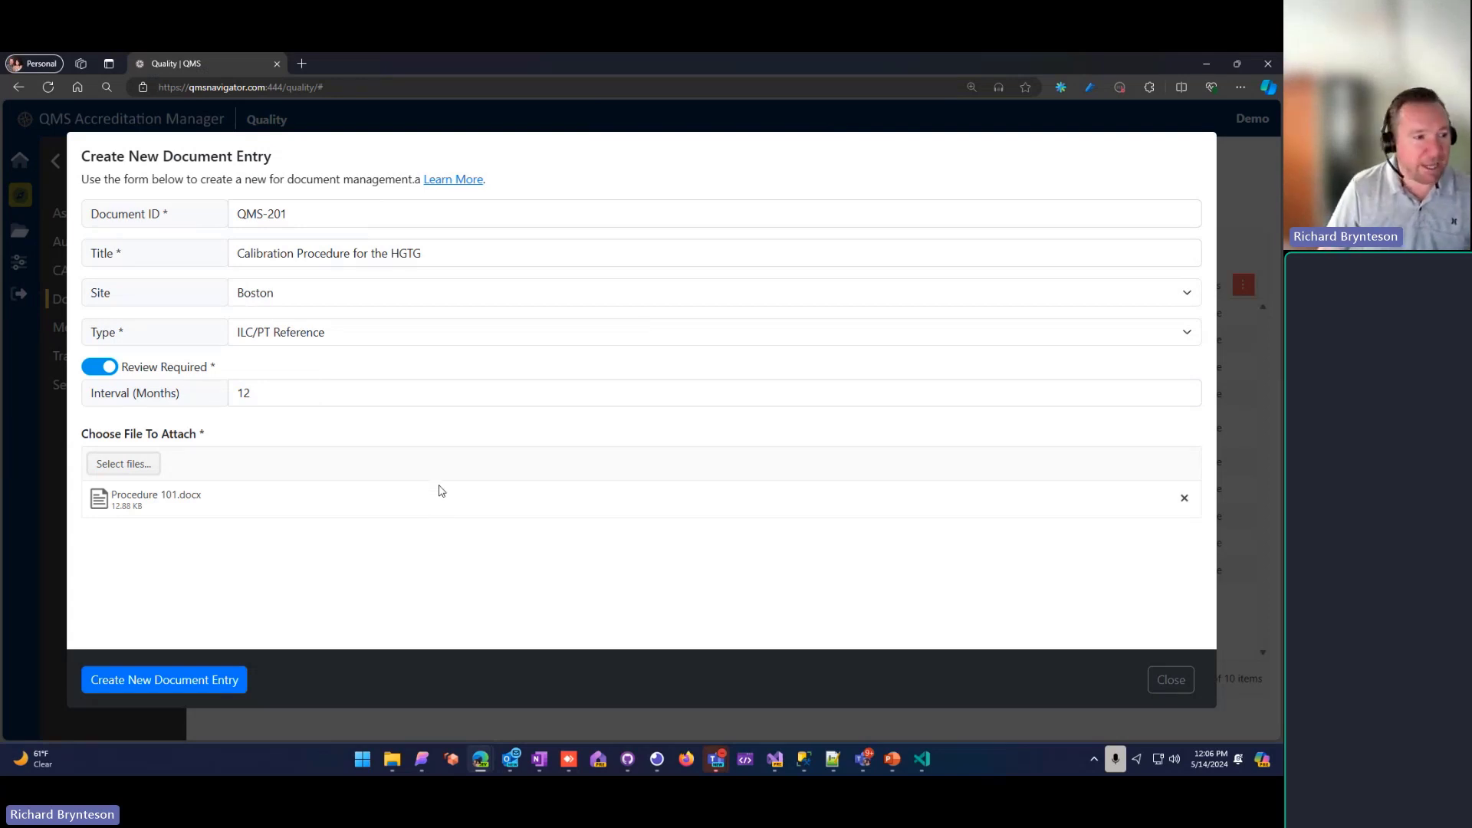
click(196, 682)
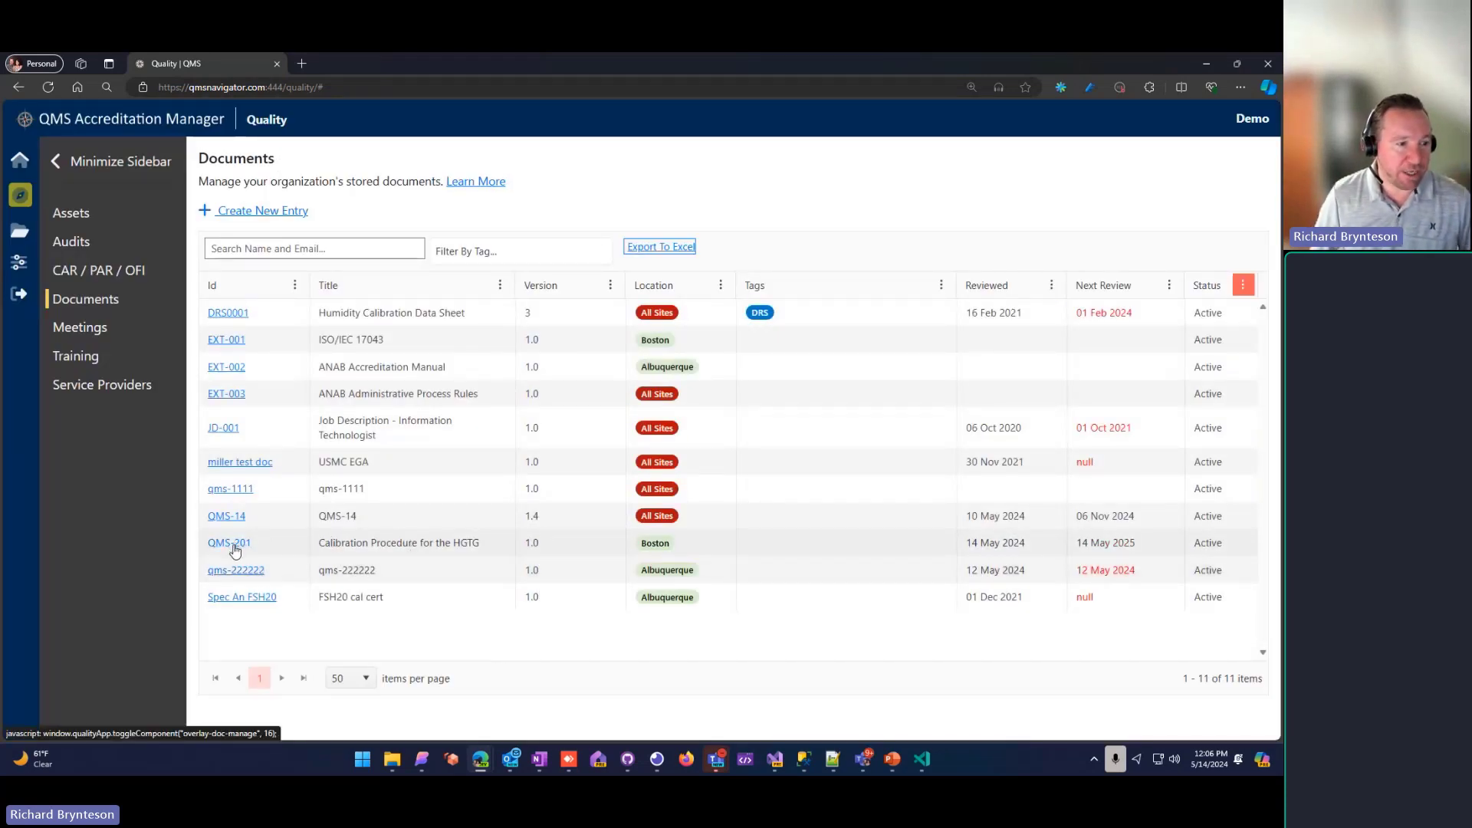
Step: Check the reviewed and next review dates of QMS-201 in the documents list
drag(1026, 544, 966, 544)
click(1014, 545)
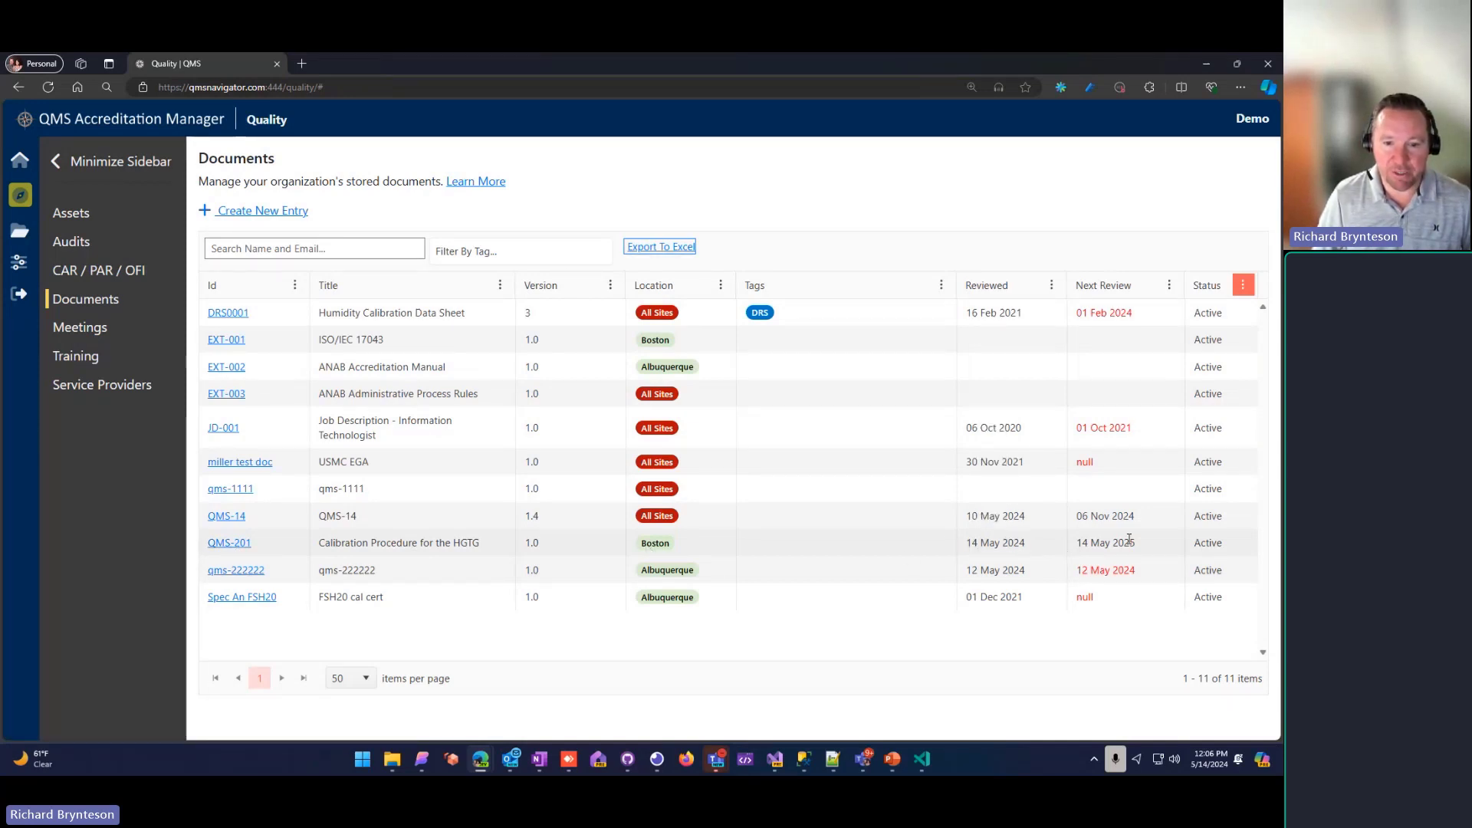
drag(1138, 544, 1073, 547)
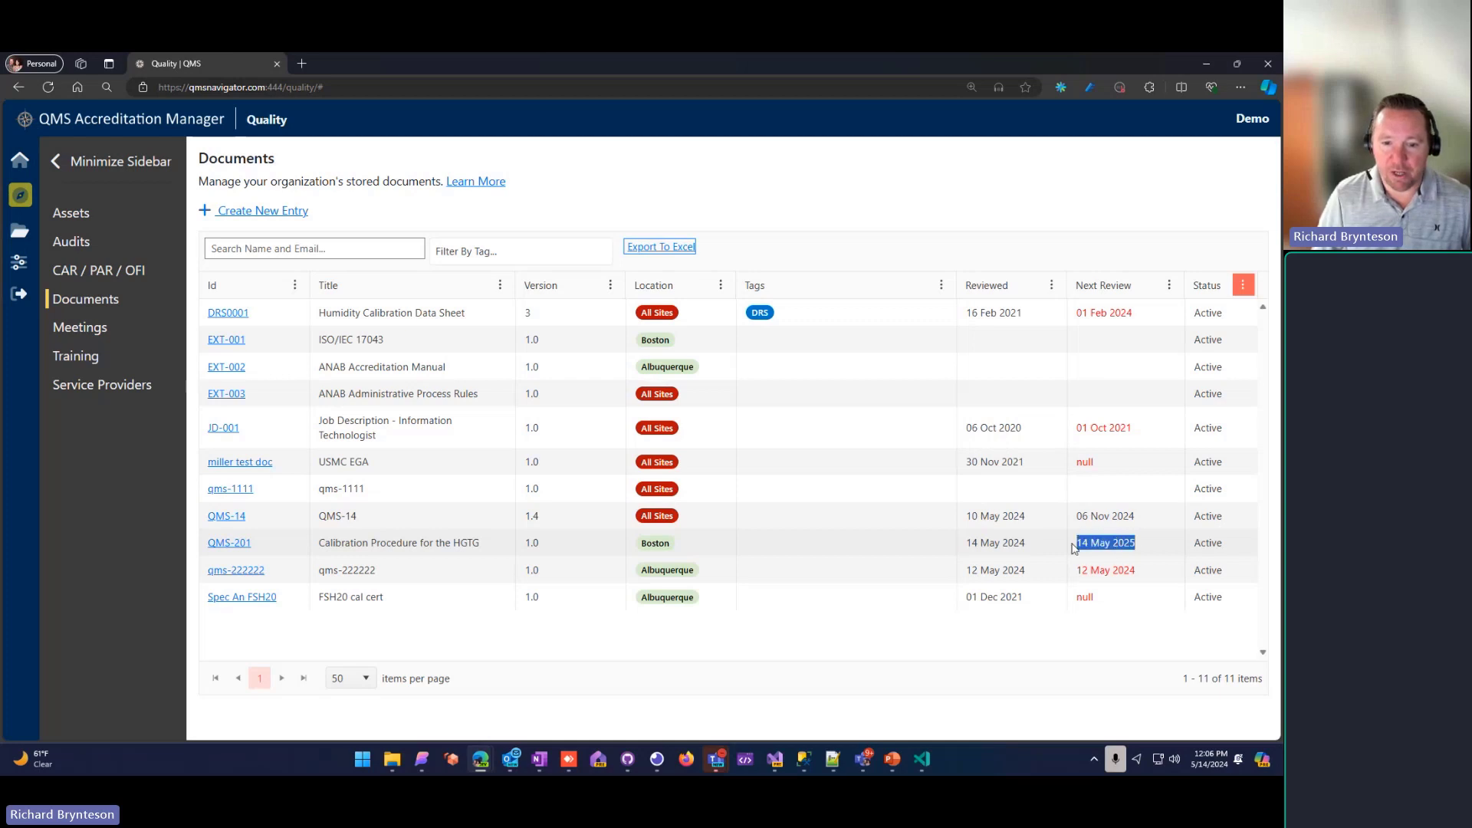
click(1068, 551)
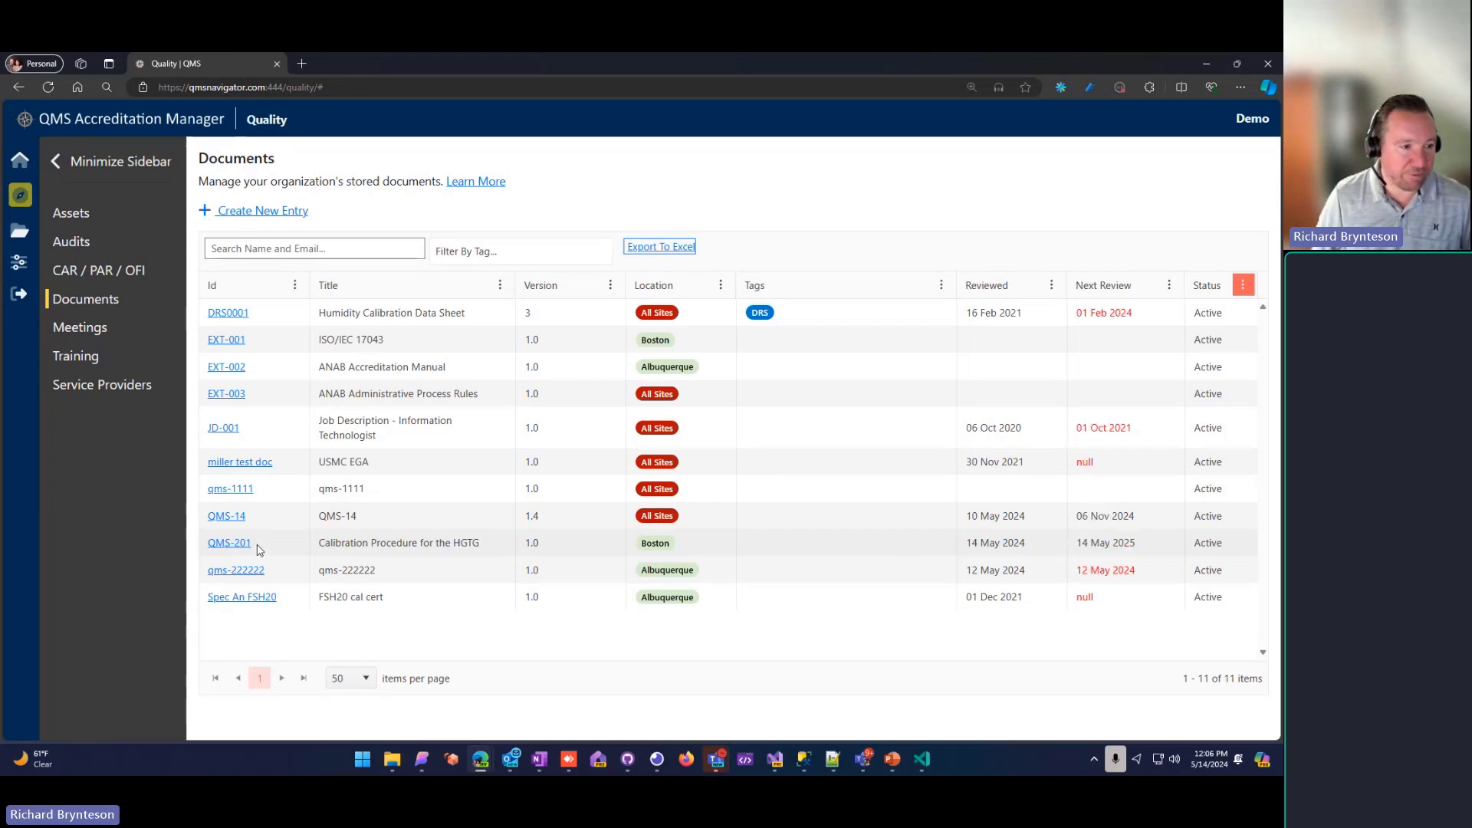
Step: Open document QMS-201 and look over the sites it can be assigned to, without saving a change
click(231, 546)
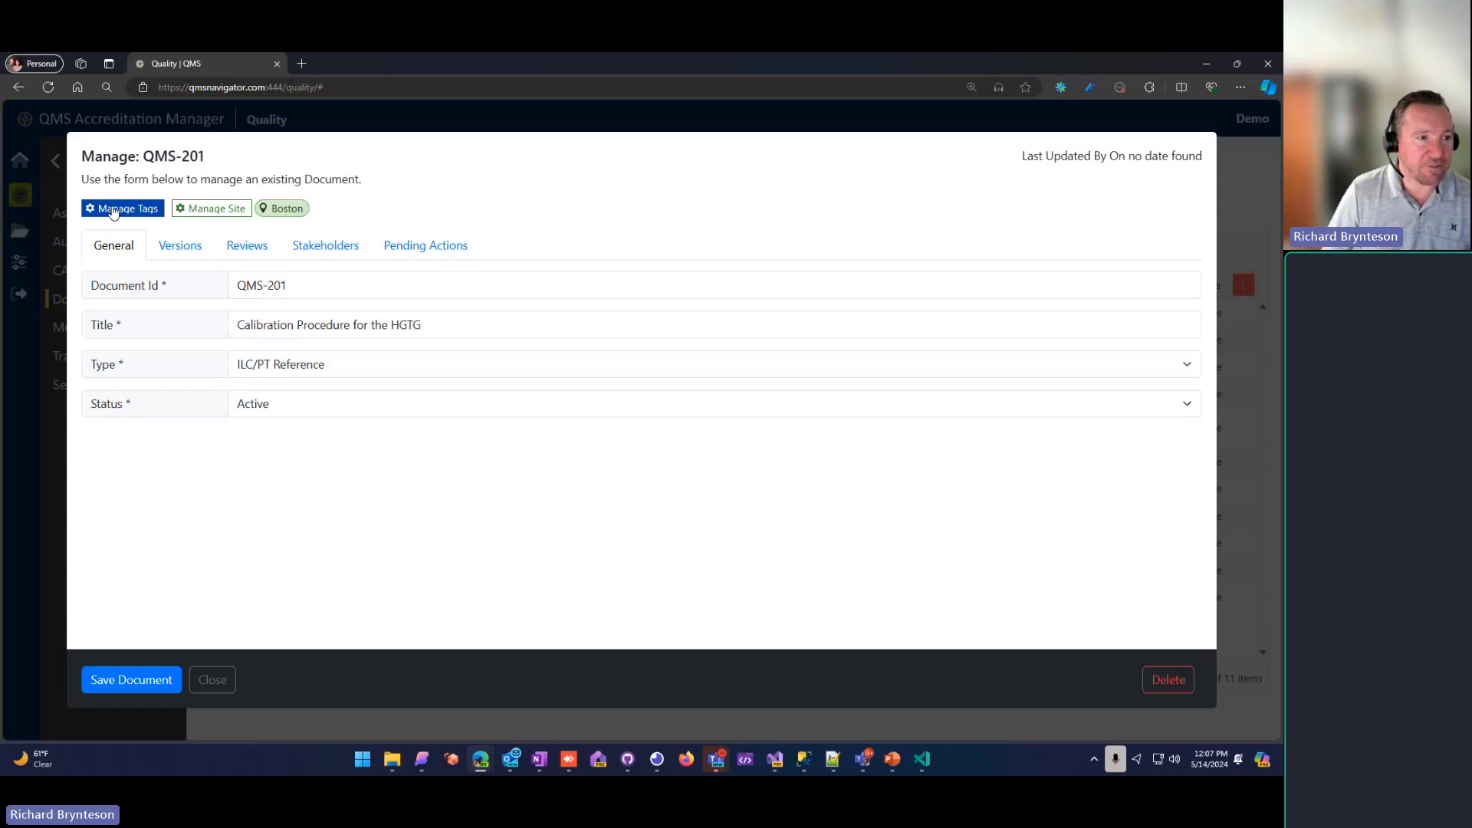
click(185, 214)
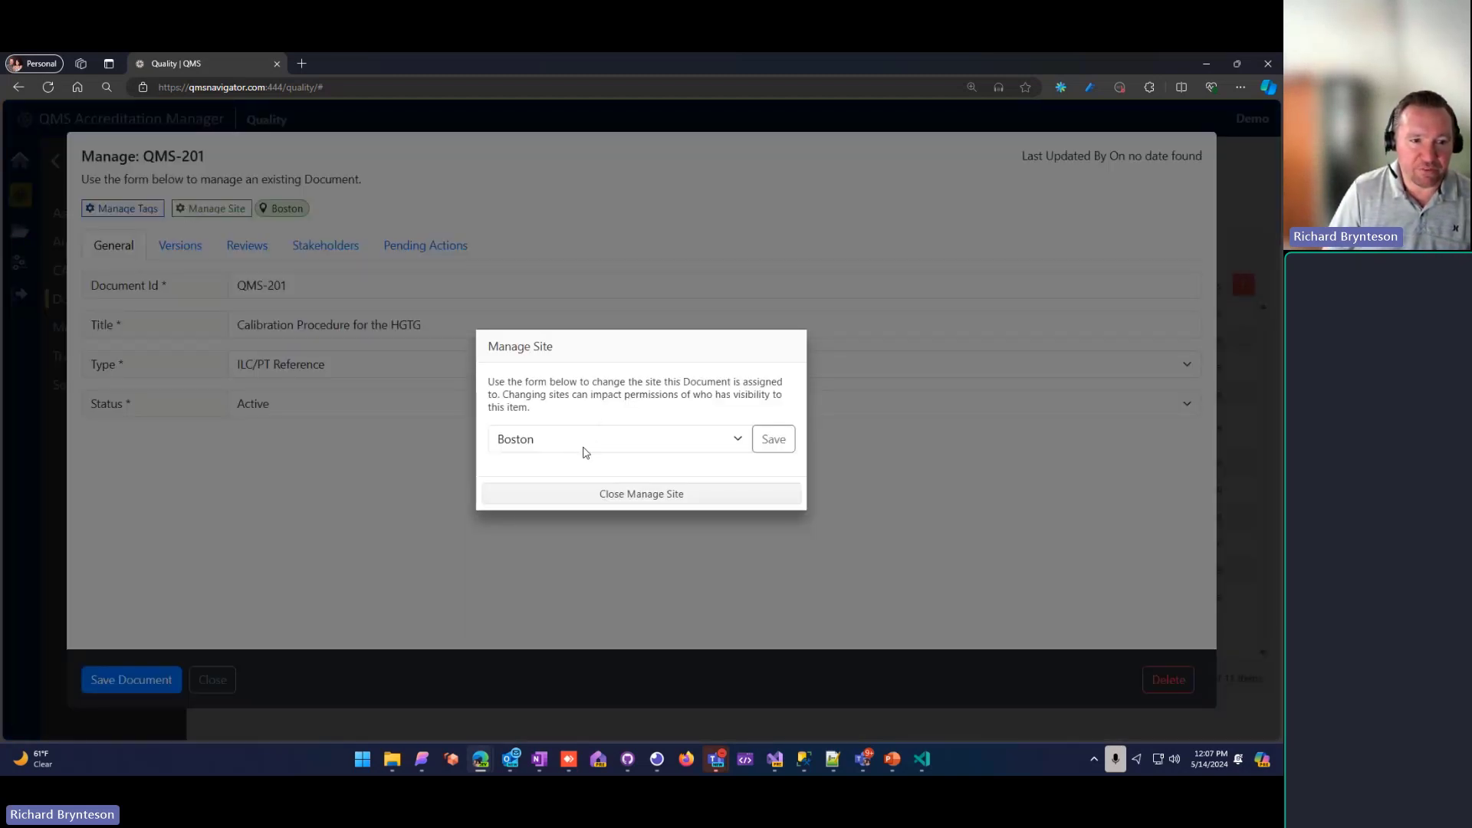
click(643, 438)
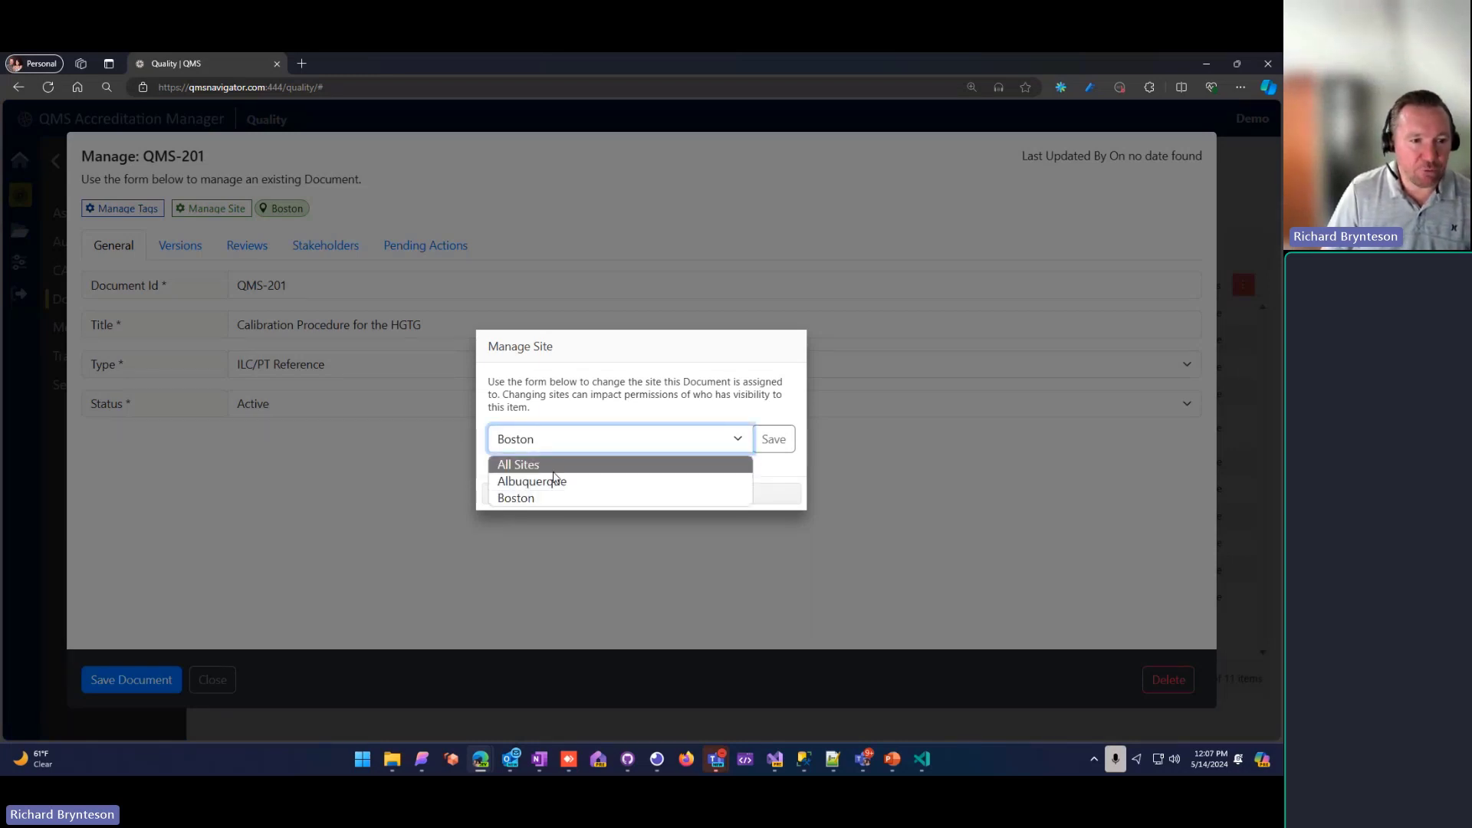
click(547, 415)
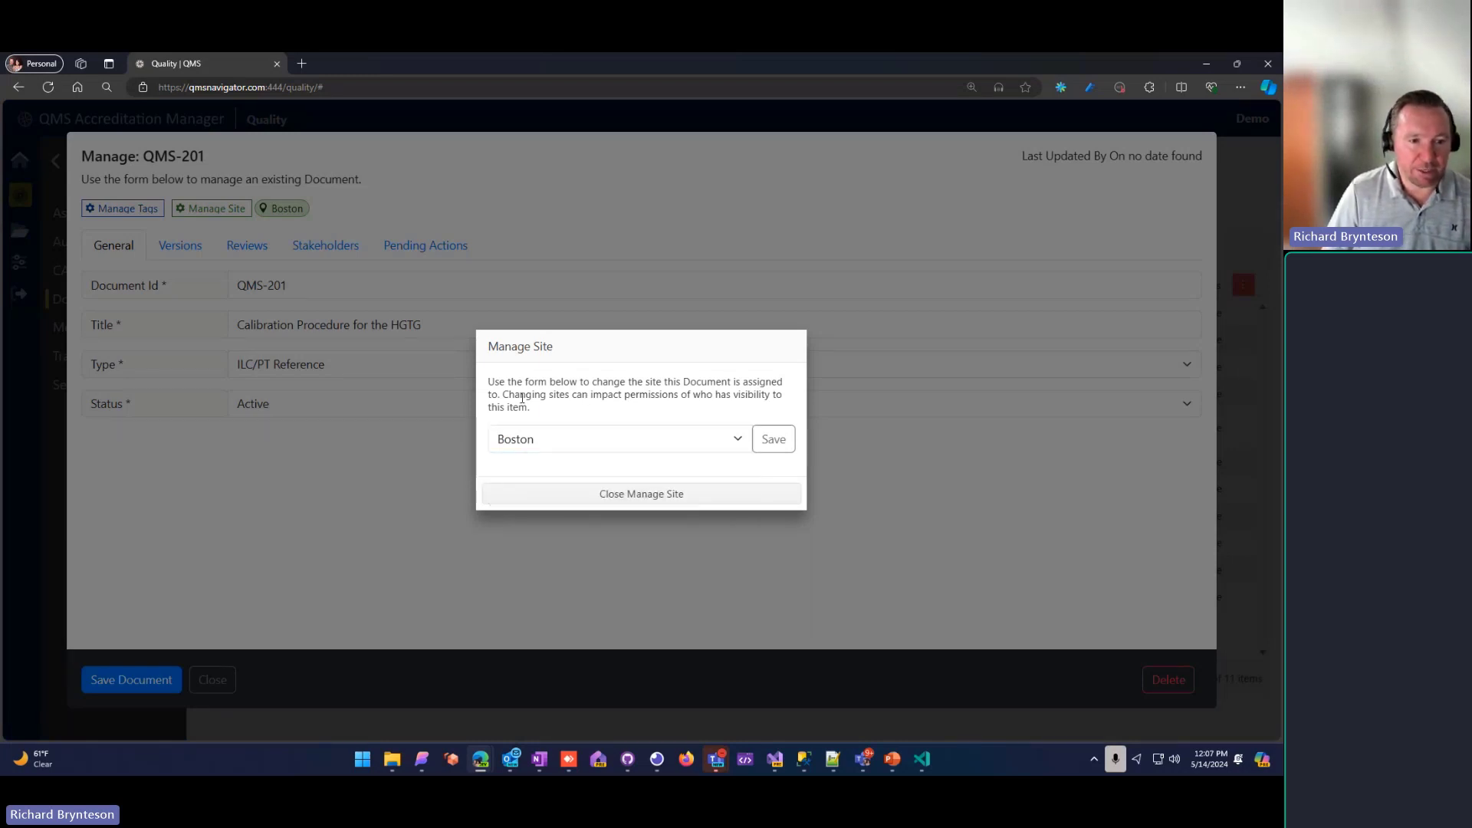
click(624, 497)
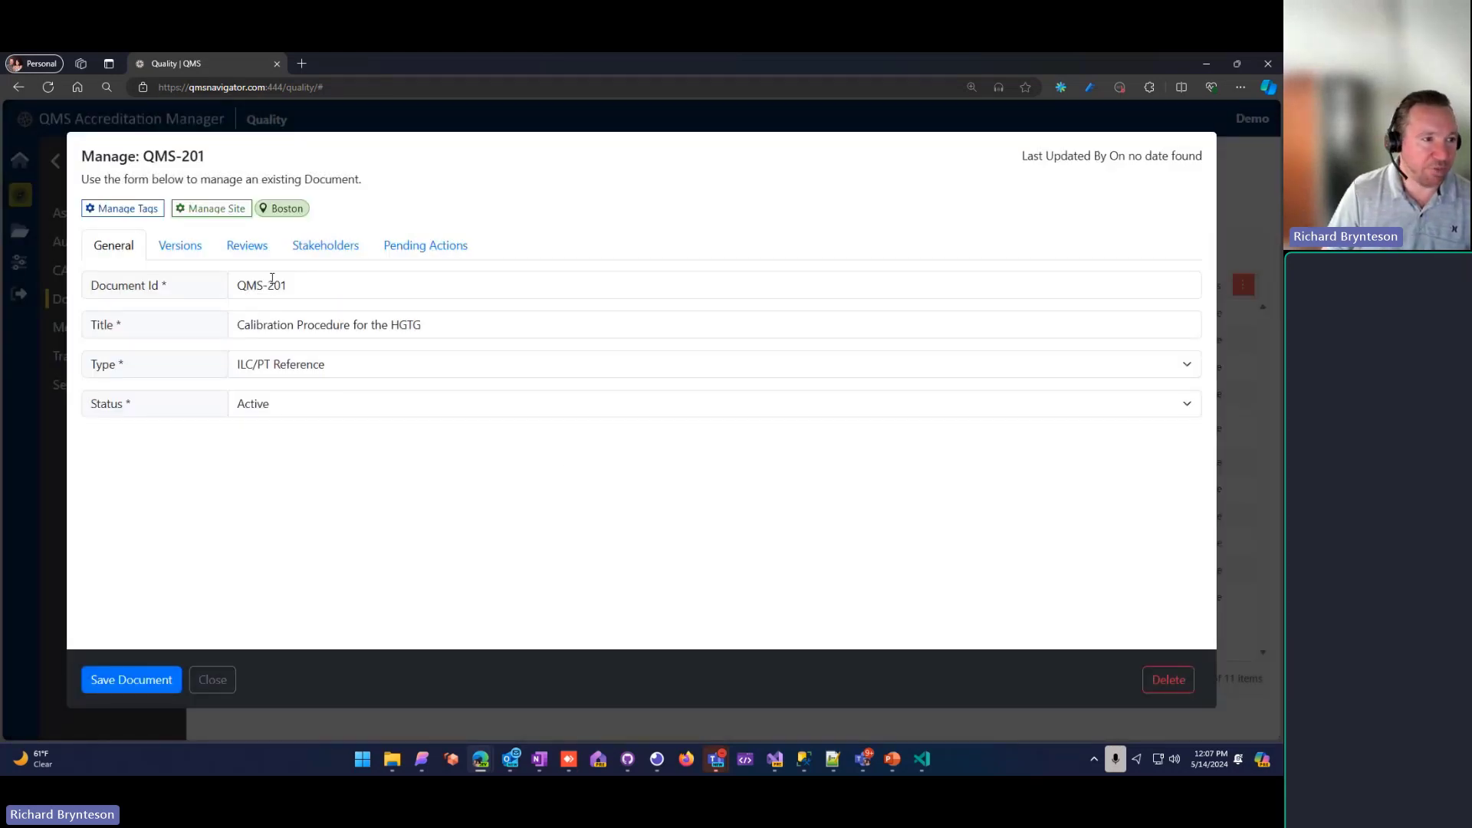
Step: Add a new tag named "Quality" to document QMS-201 and close the tag dialog
click(128, 219)
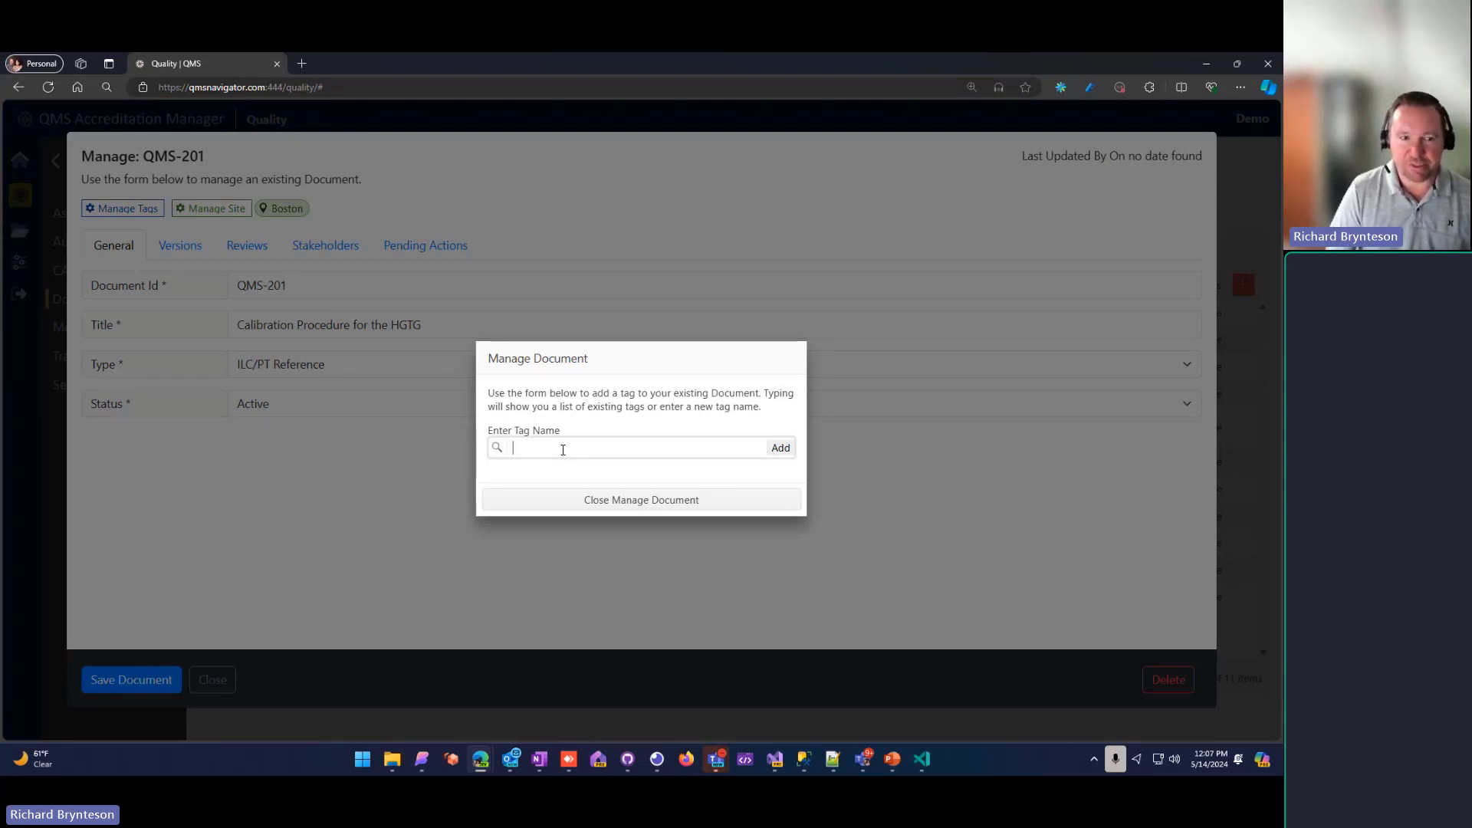
text(DR)
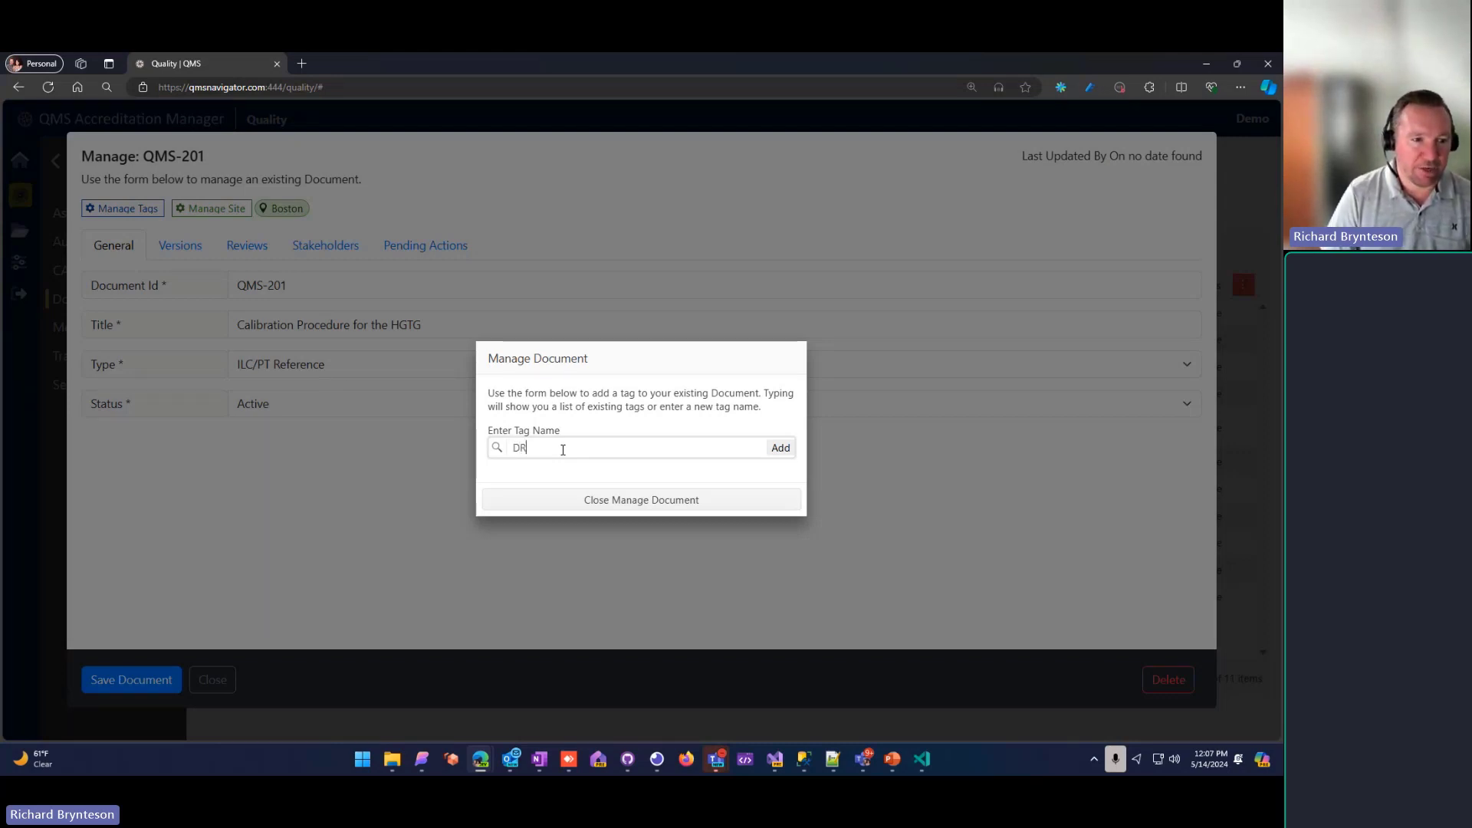
text(S)
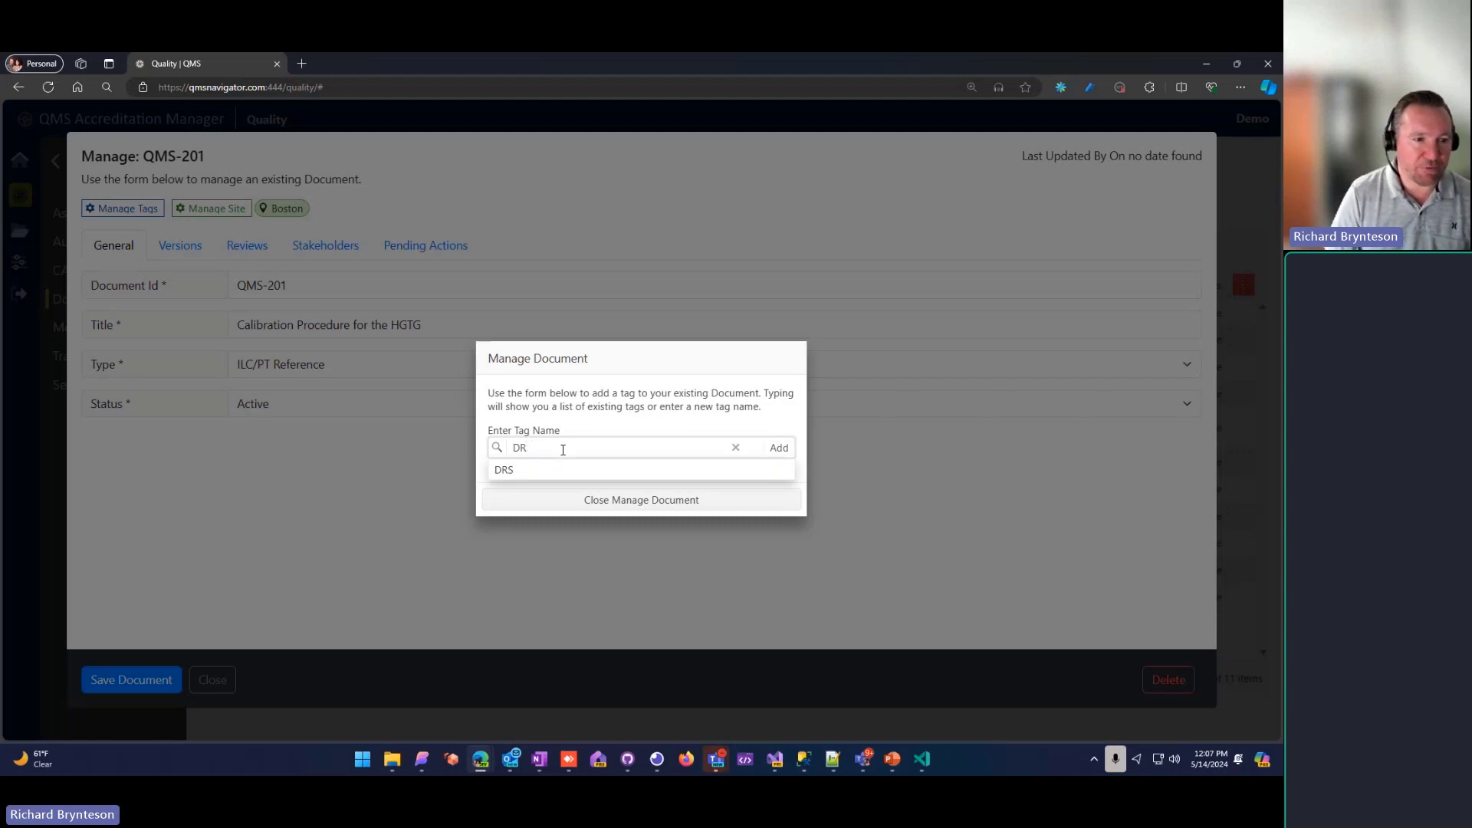
key(BackSpace)
key(BackSpace)
text(Quality)
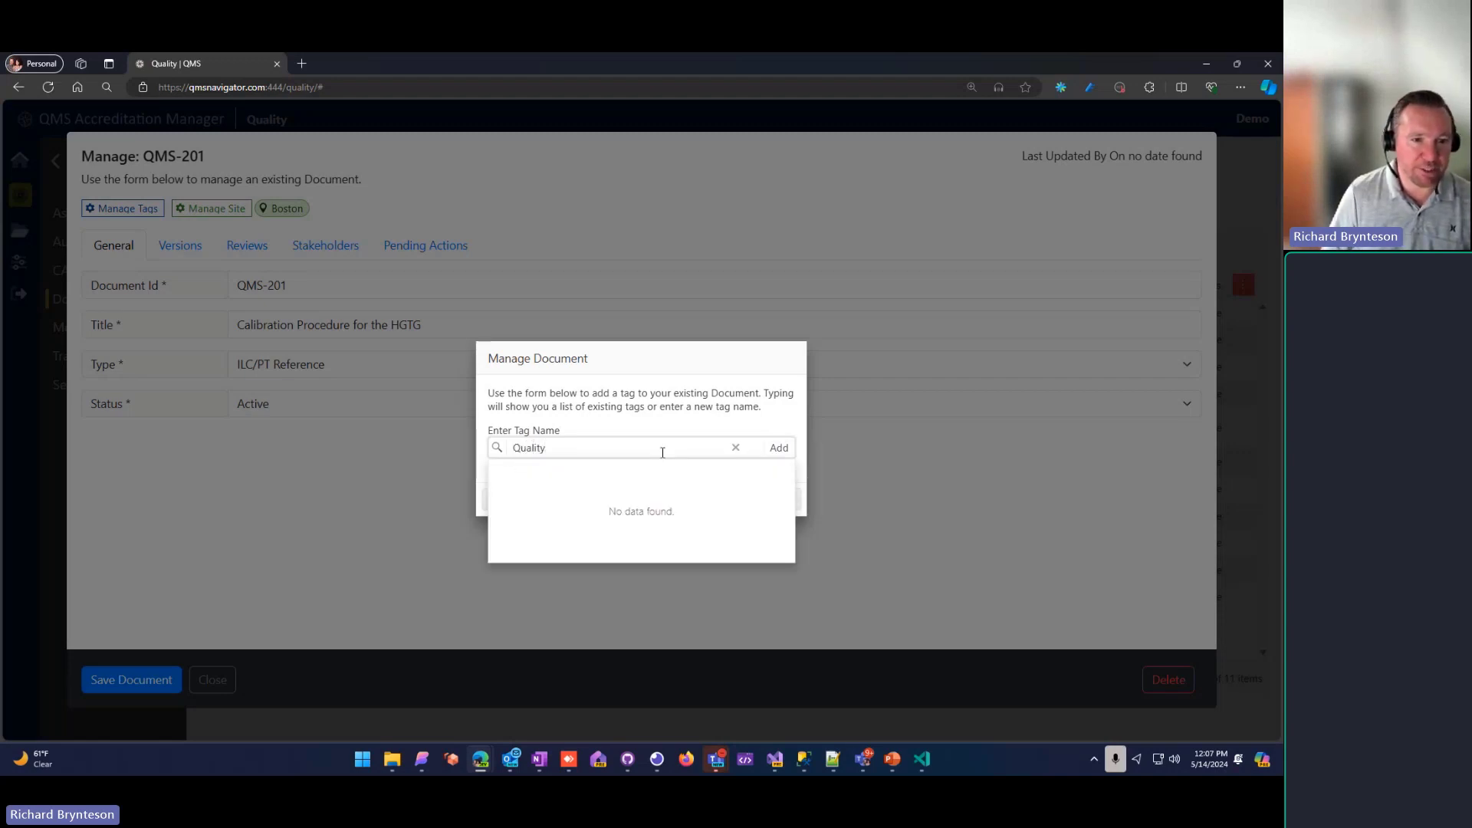
click(778, 448)
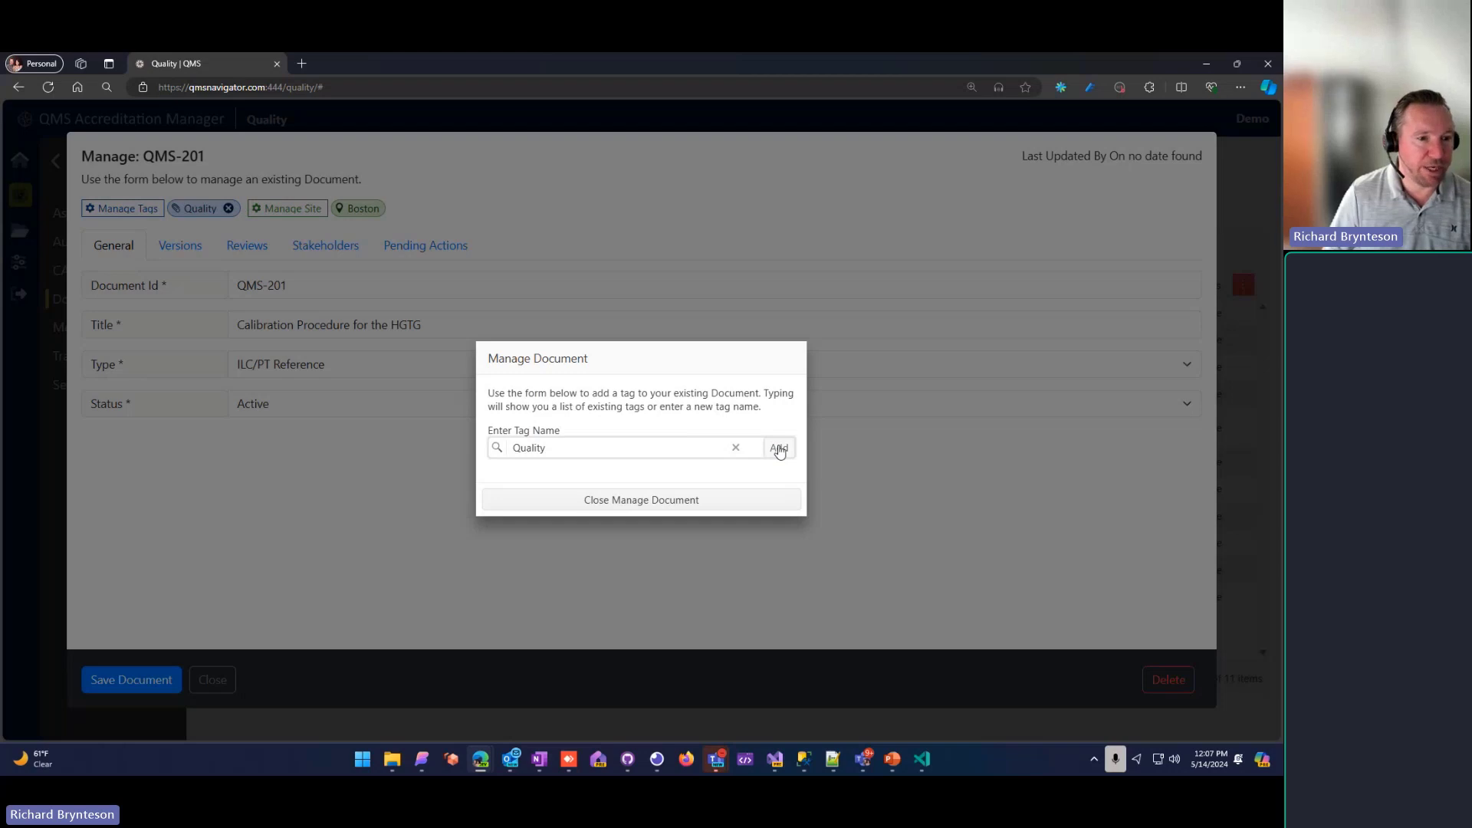
click(657, 501)
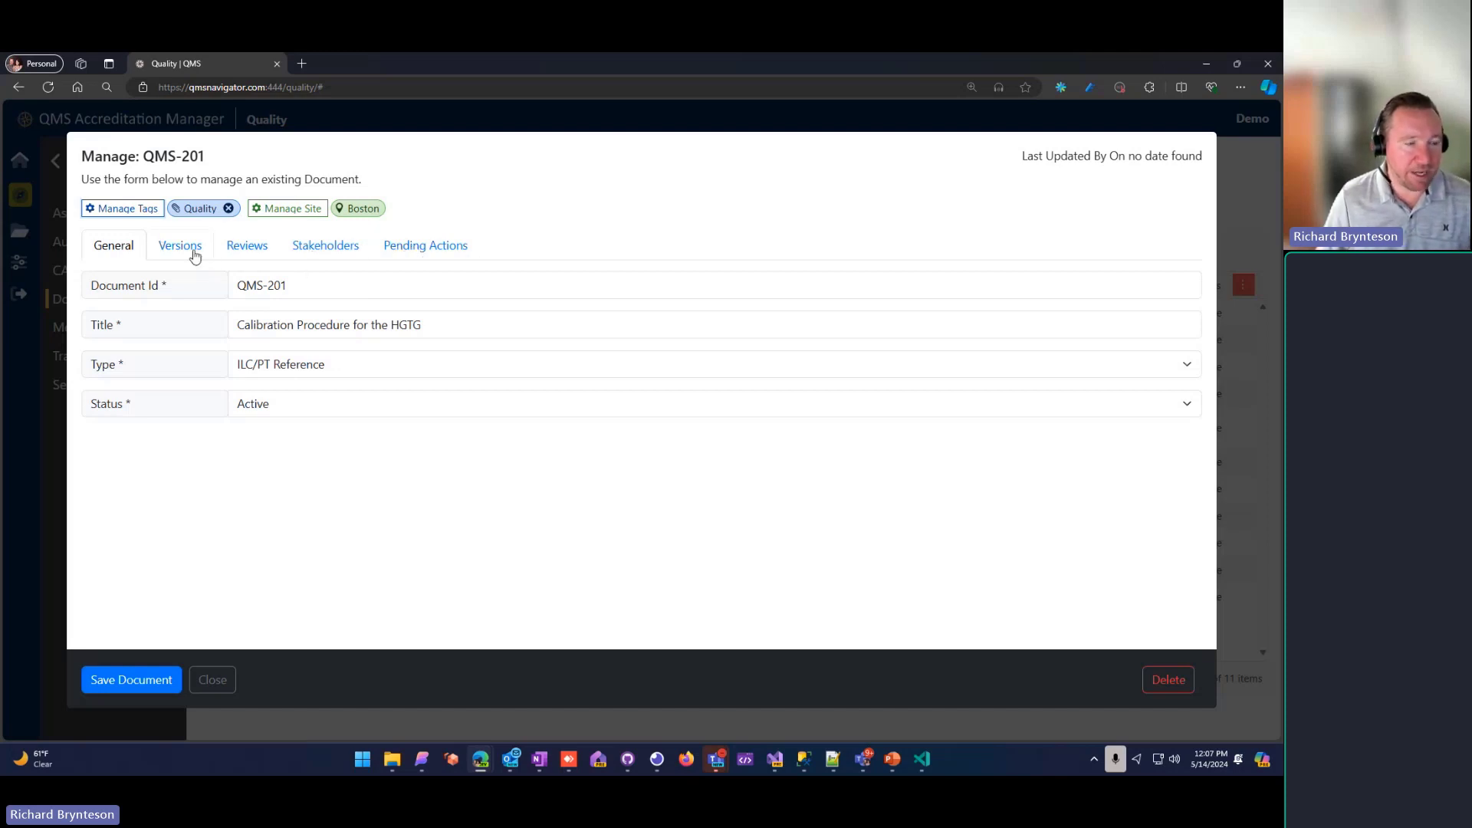
Step: Look over the pending actions of QMS-201 and the form for creating one, returning without creating any
click(426, 252)
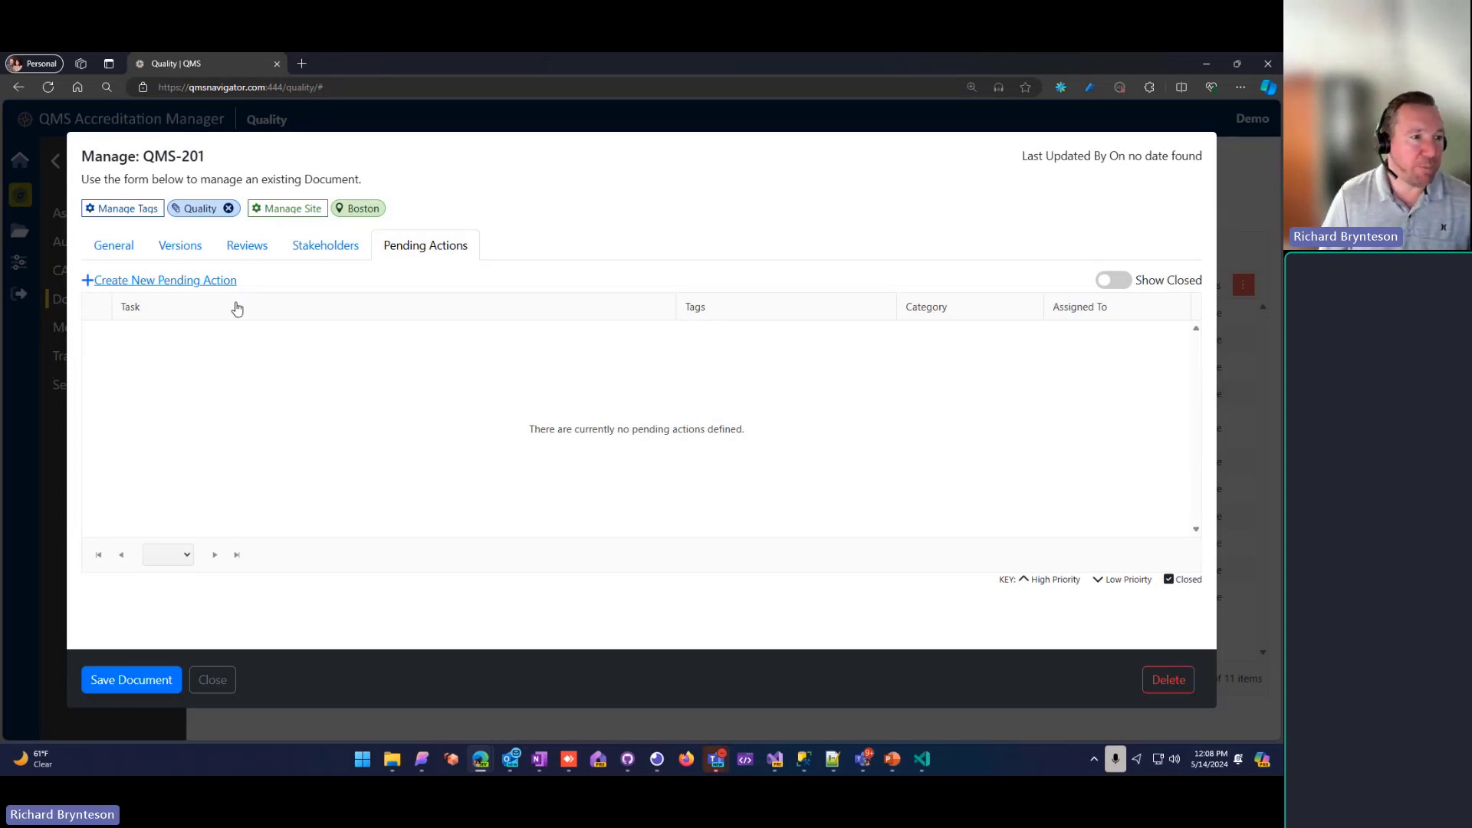
click(217, 281)
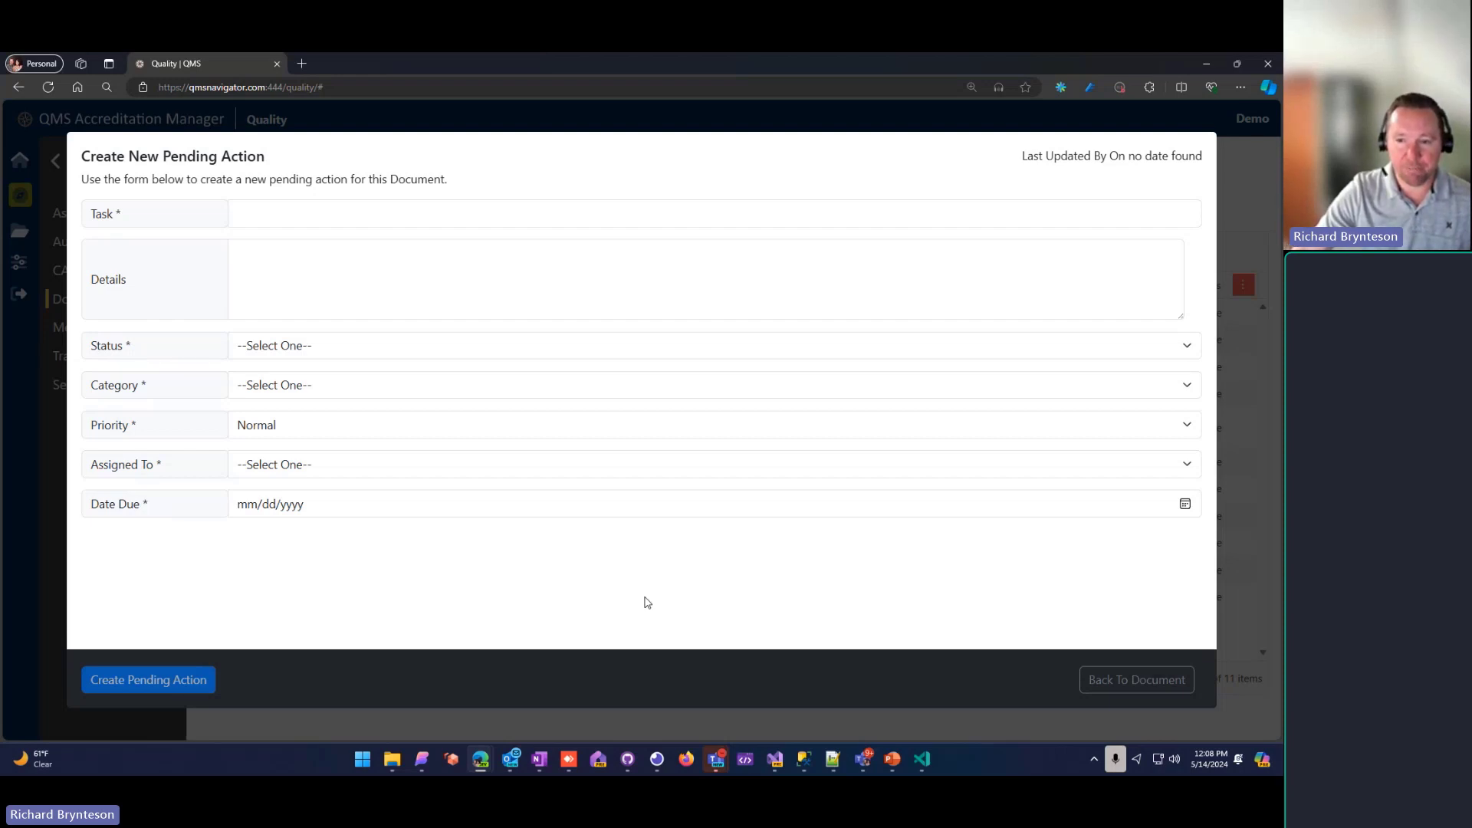
click(1117, 681)
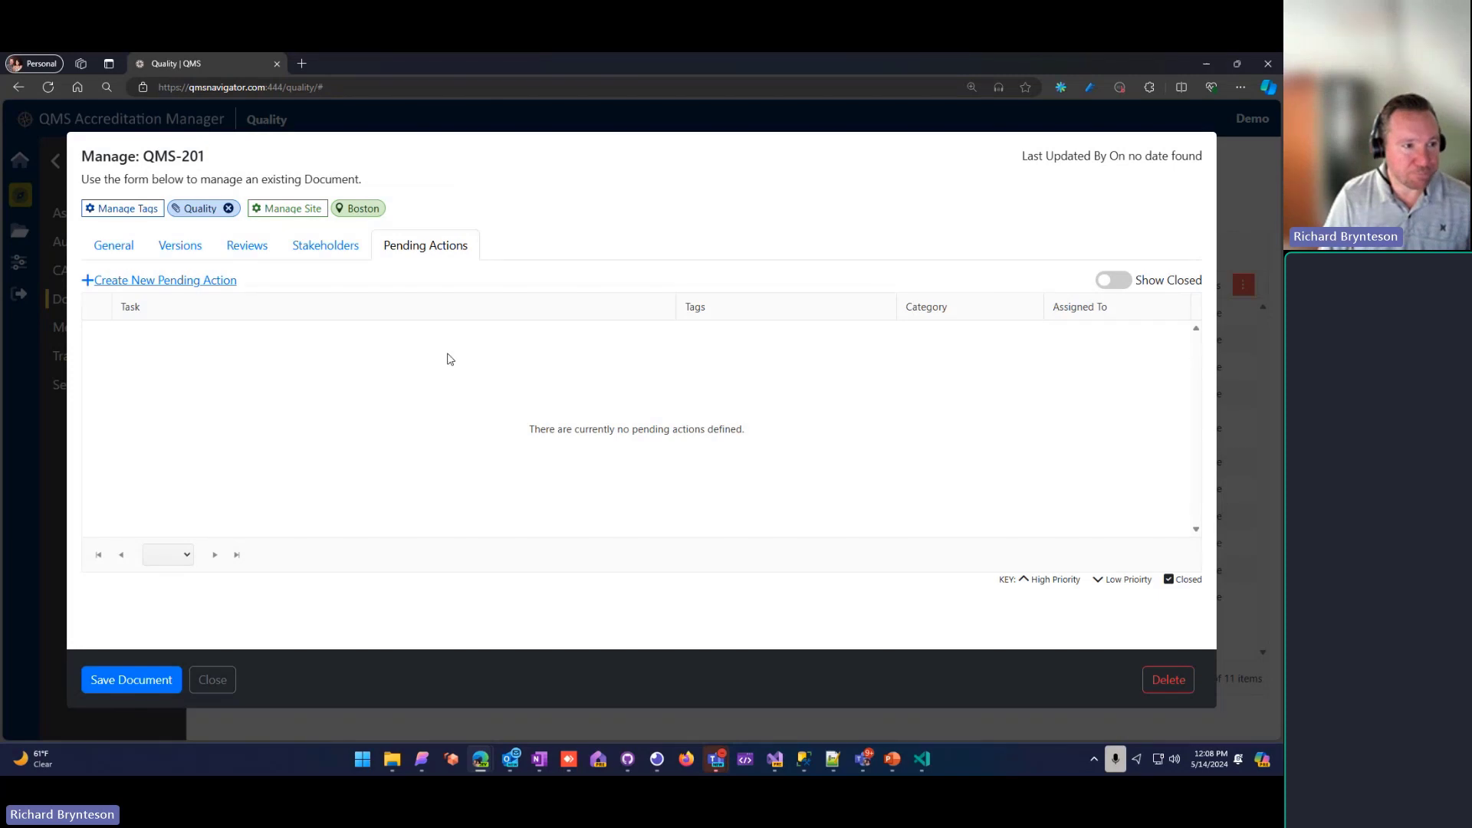
Step: Add a responsible person from the user list as a stakeholder of QMS-201 with the saved location Other
click(315, 255)
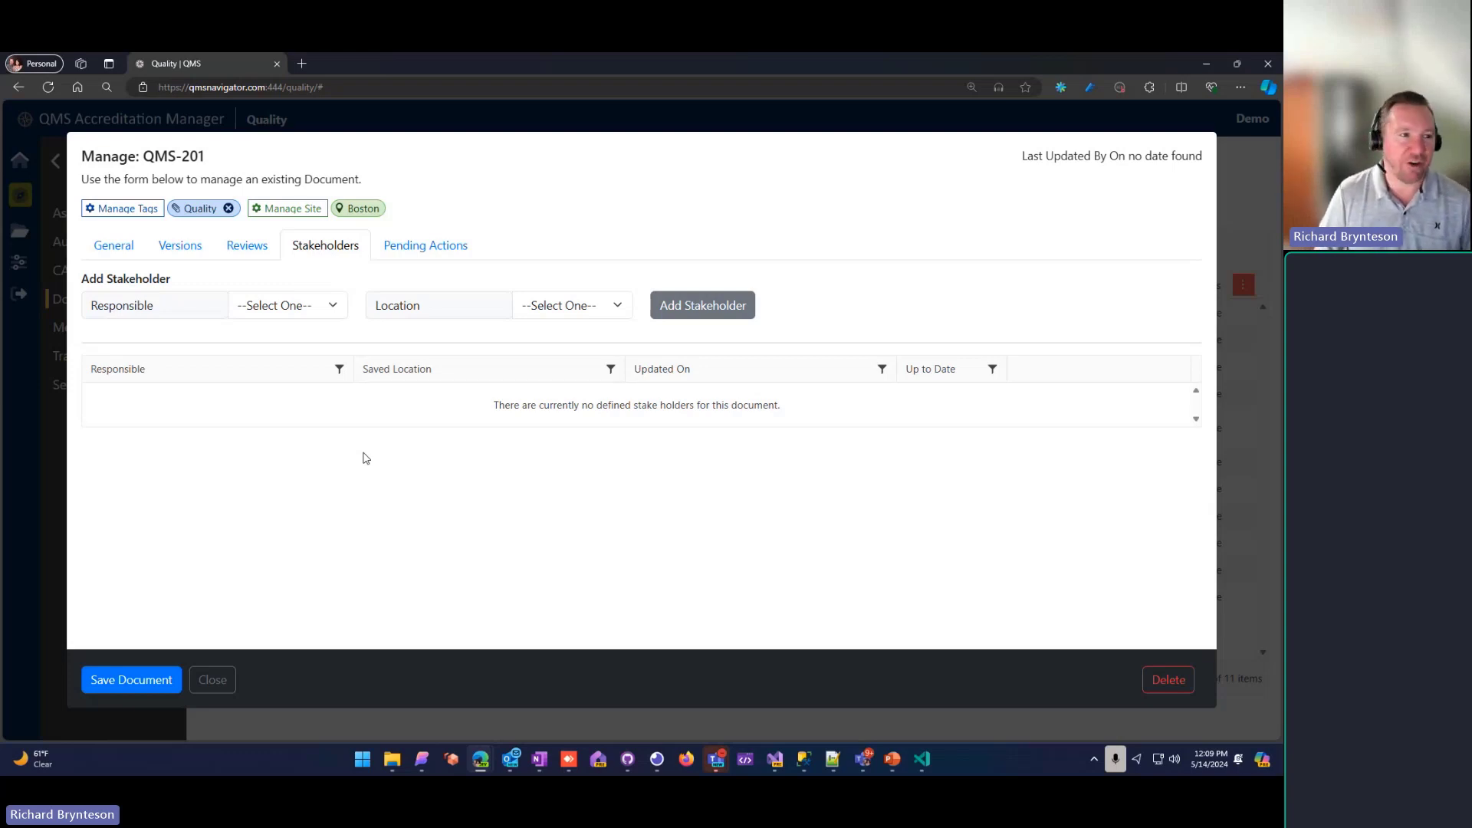
click(323, 313)
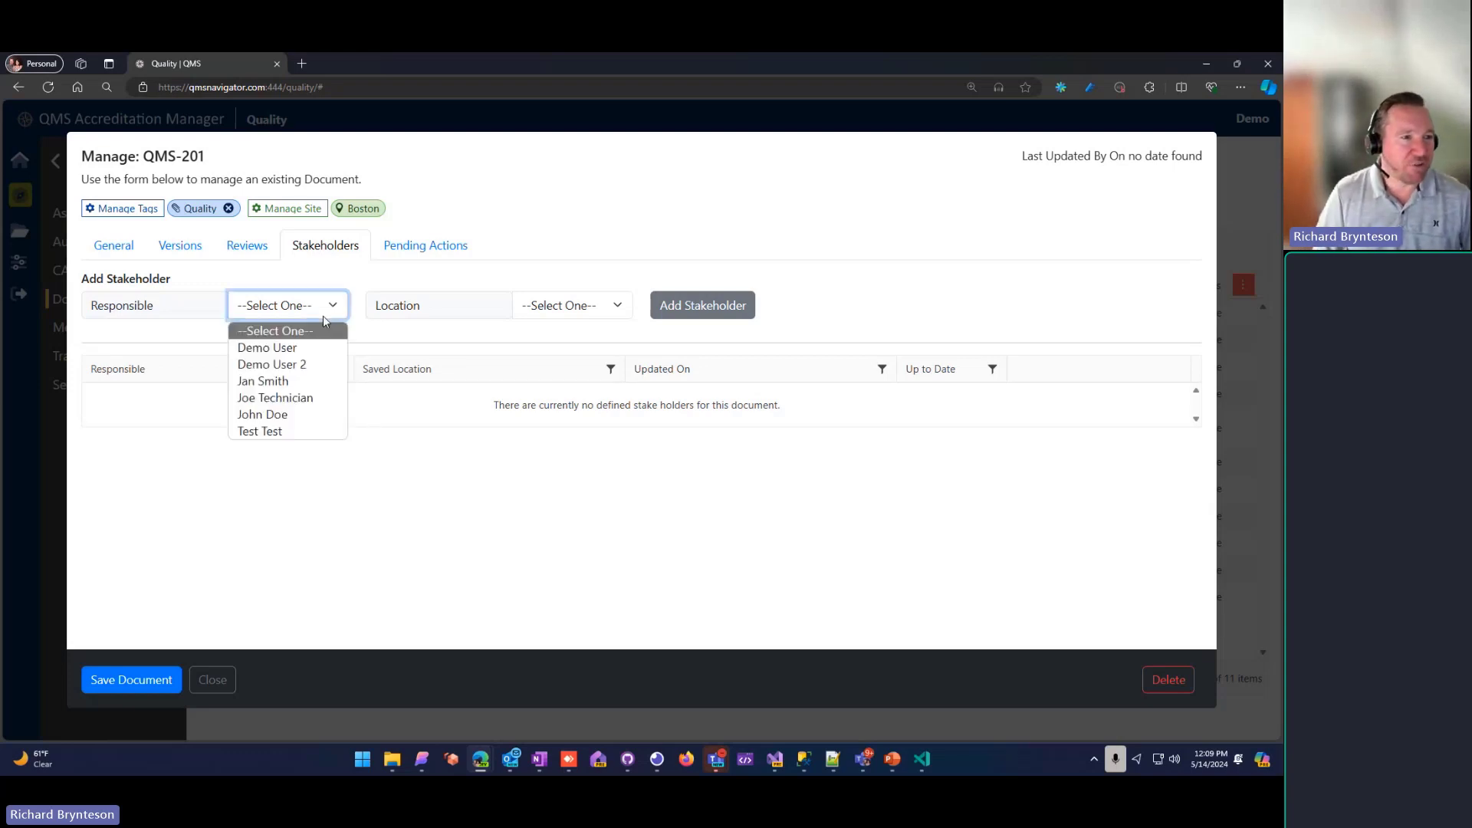
click(290, 385)
click(530, 311)
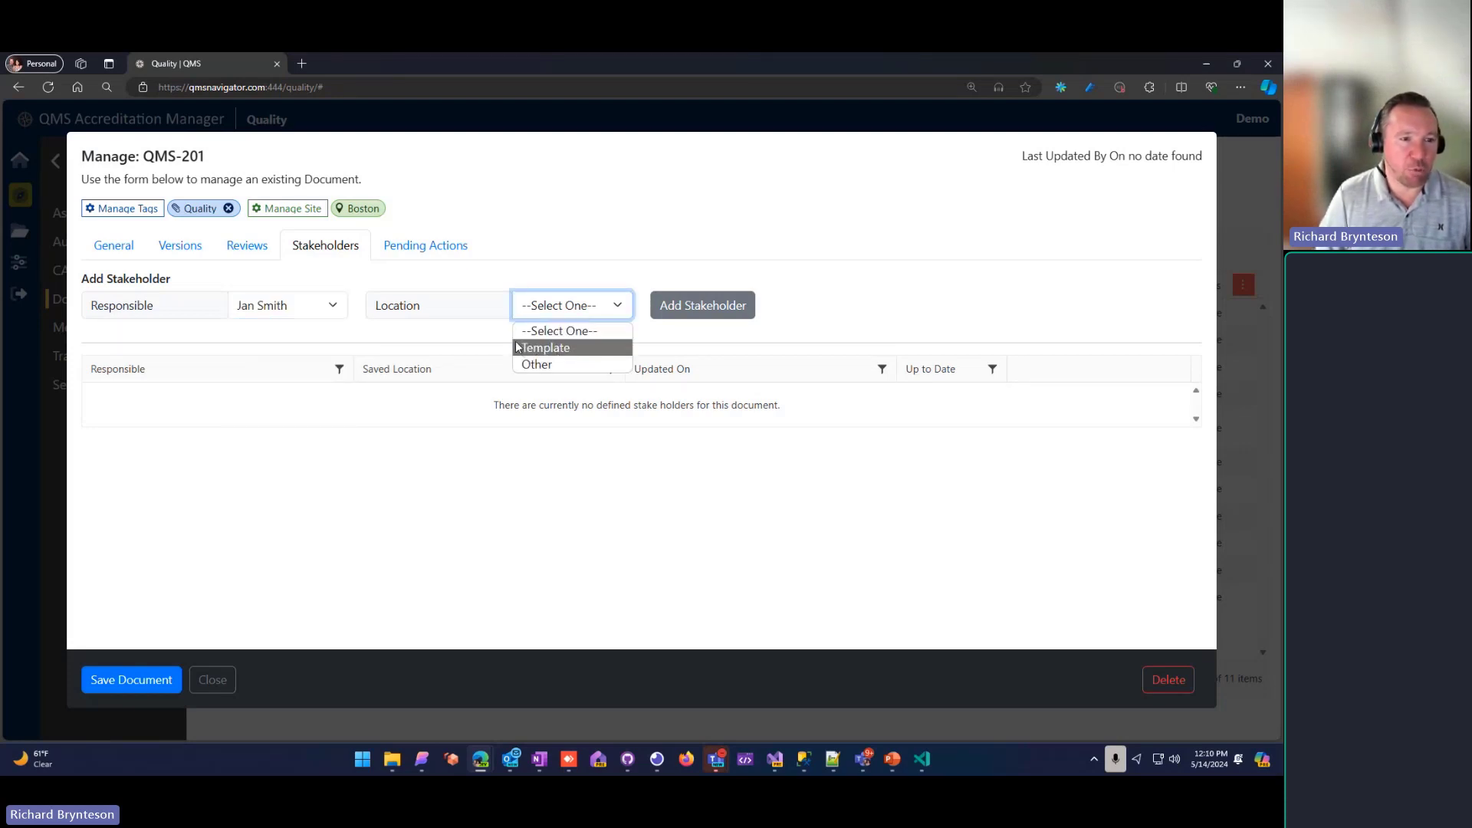
click(537, 348)
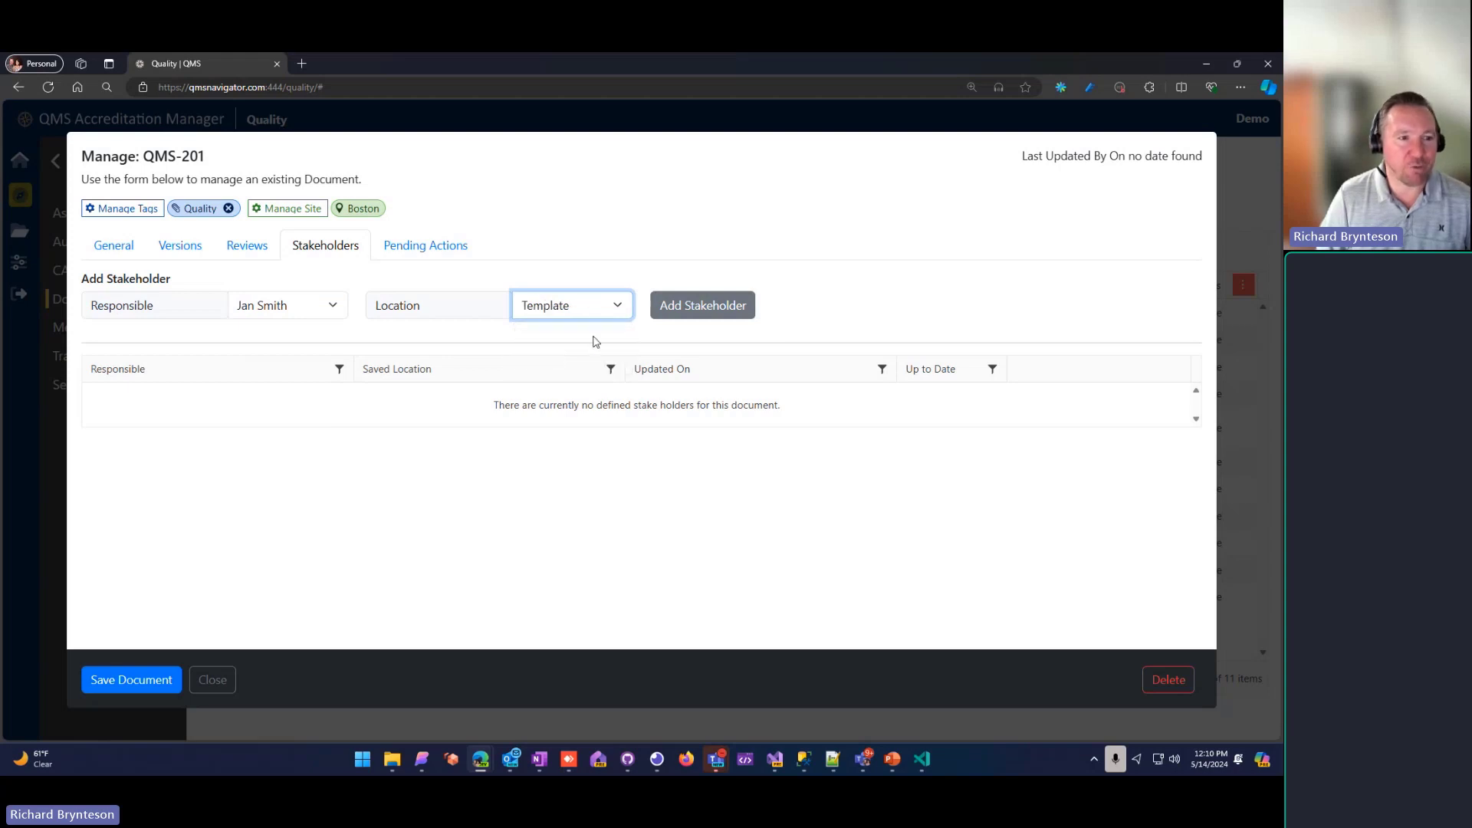
click(553, 309)
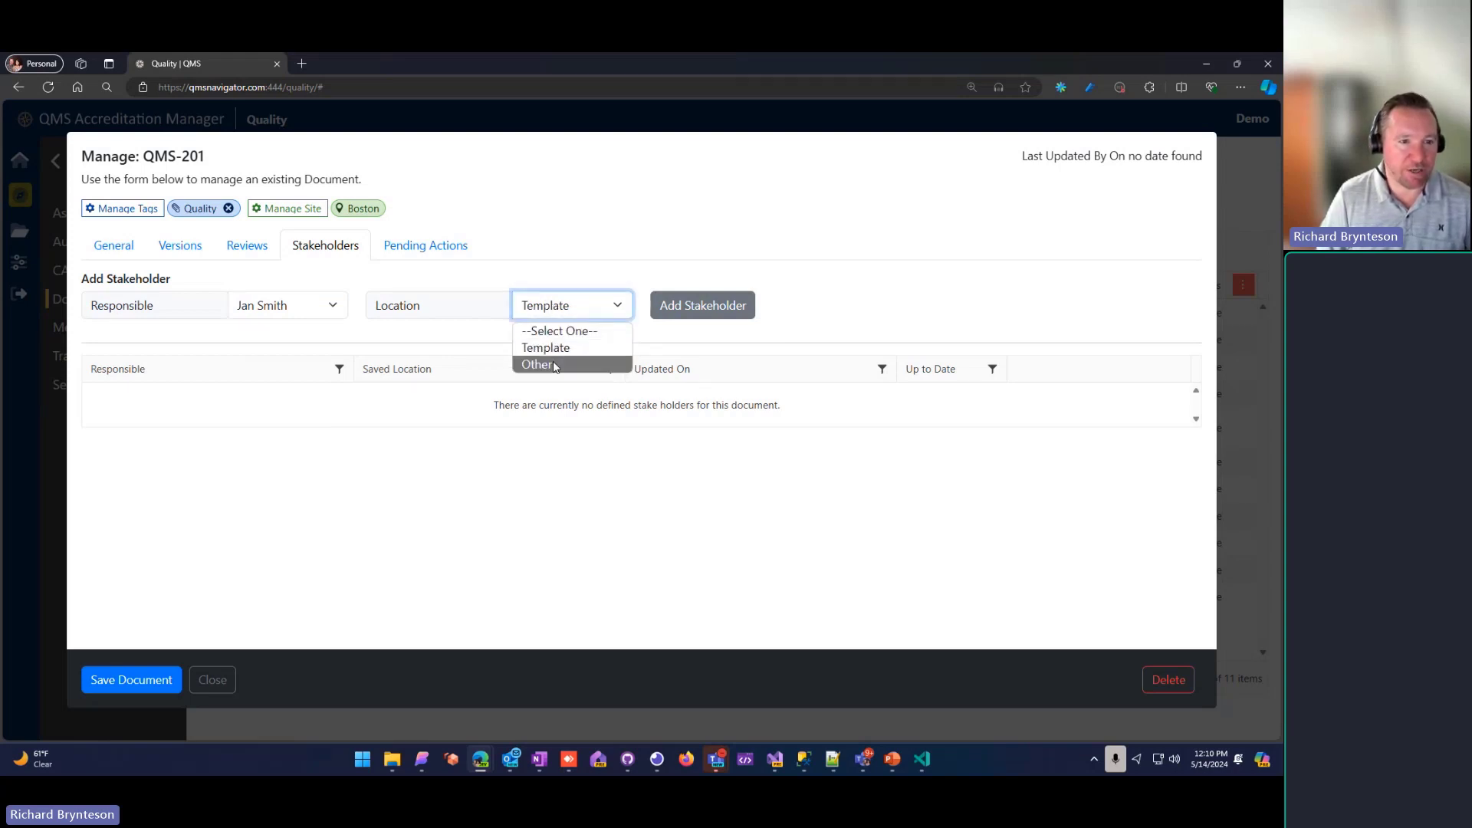
click(555, 366)
click(704, 305)
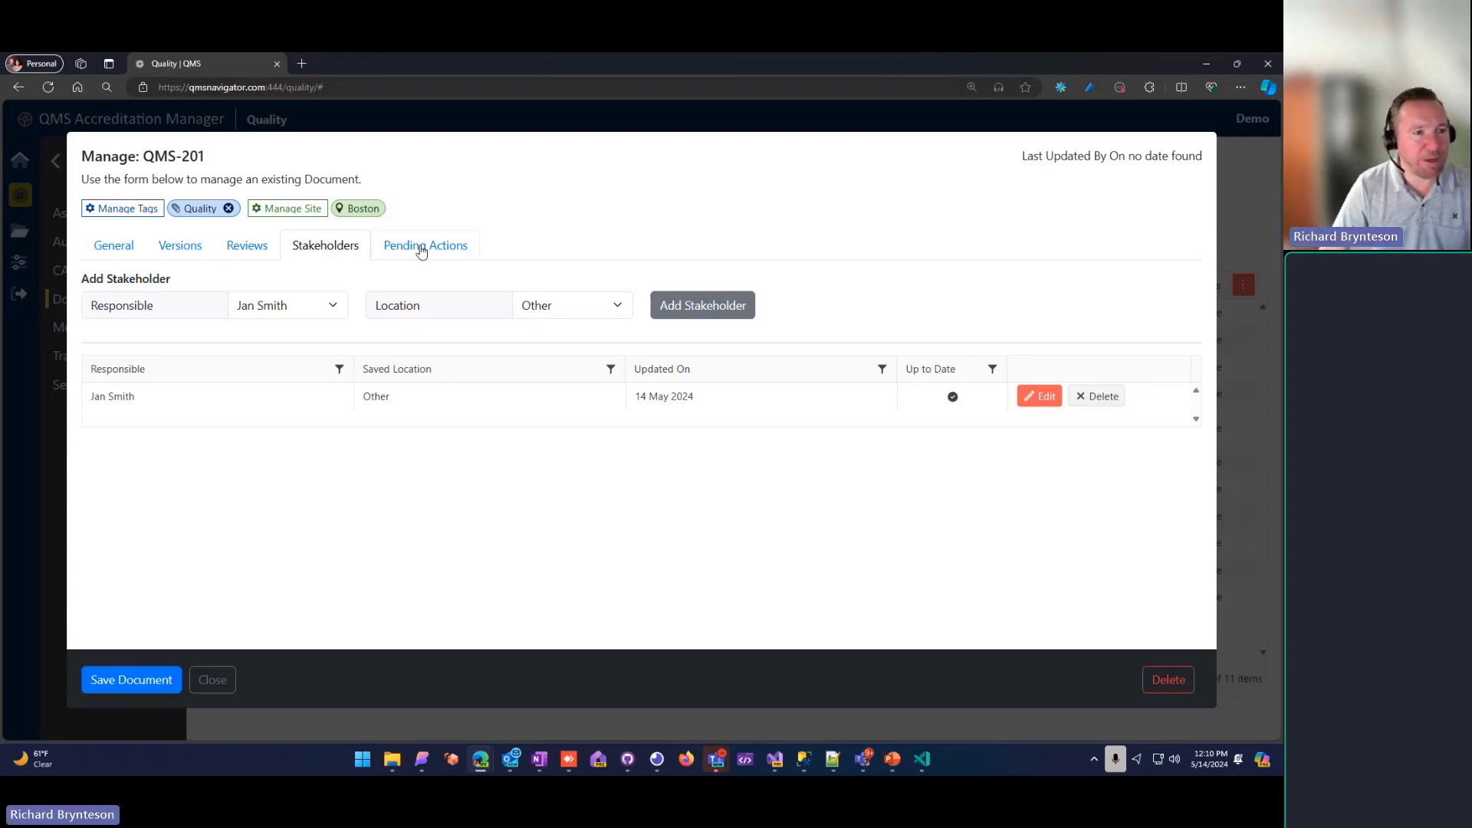
Step: Start uploading a new version of QMS-201 and attach the file Procedure 101 - v2.docx from Downloads
click(115, 247)
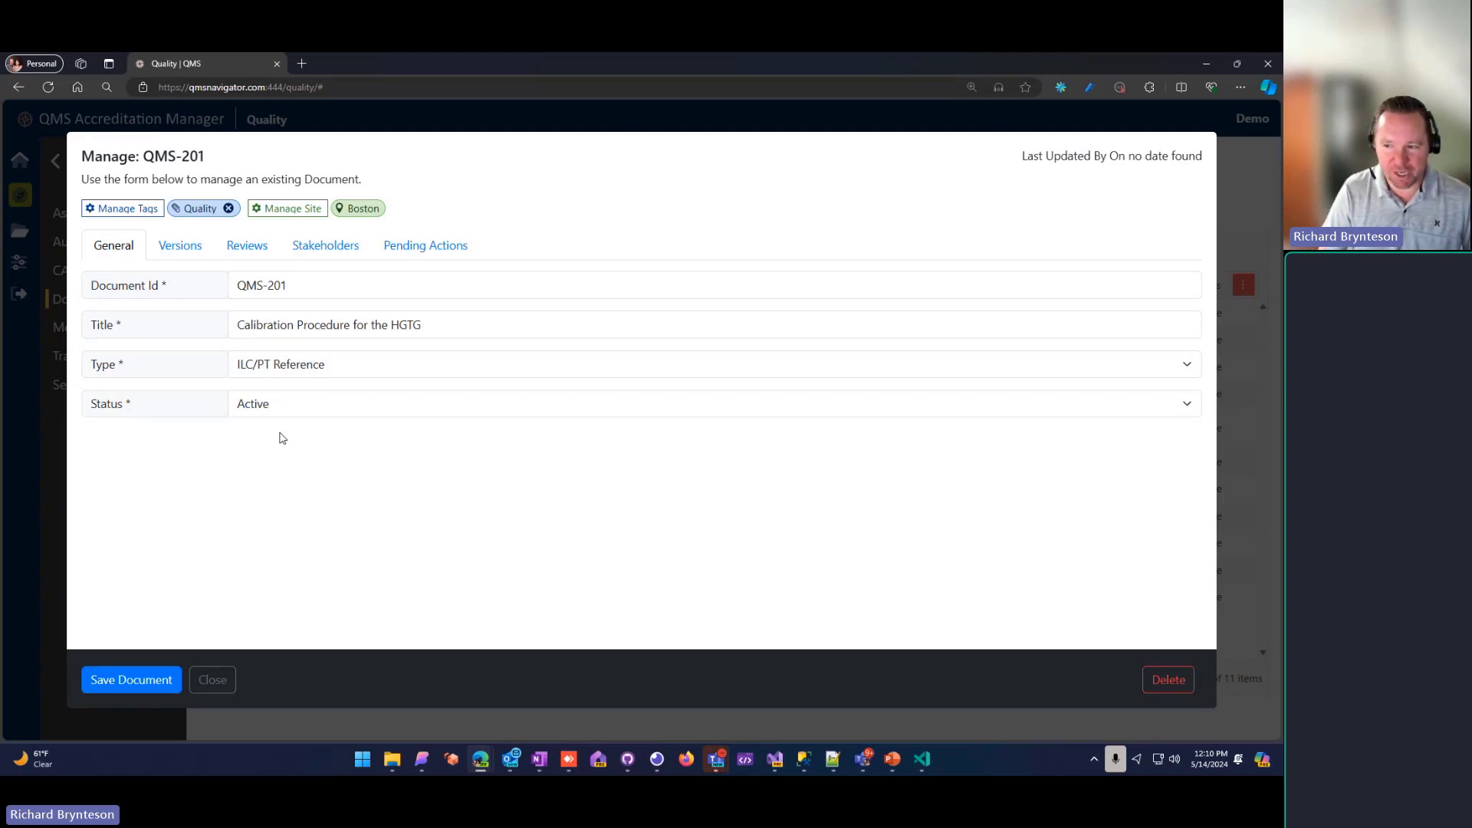
click(176, 247)
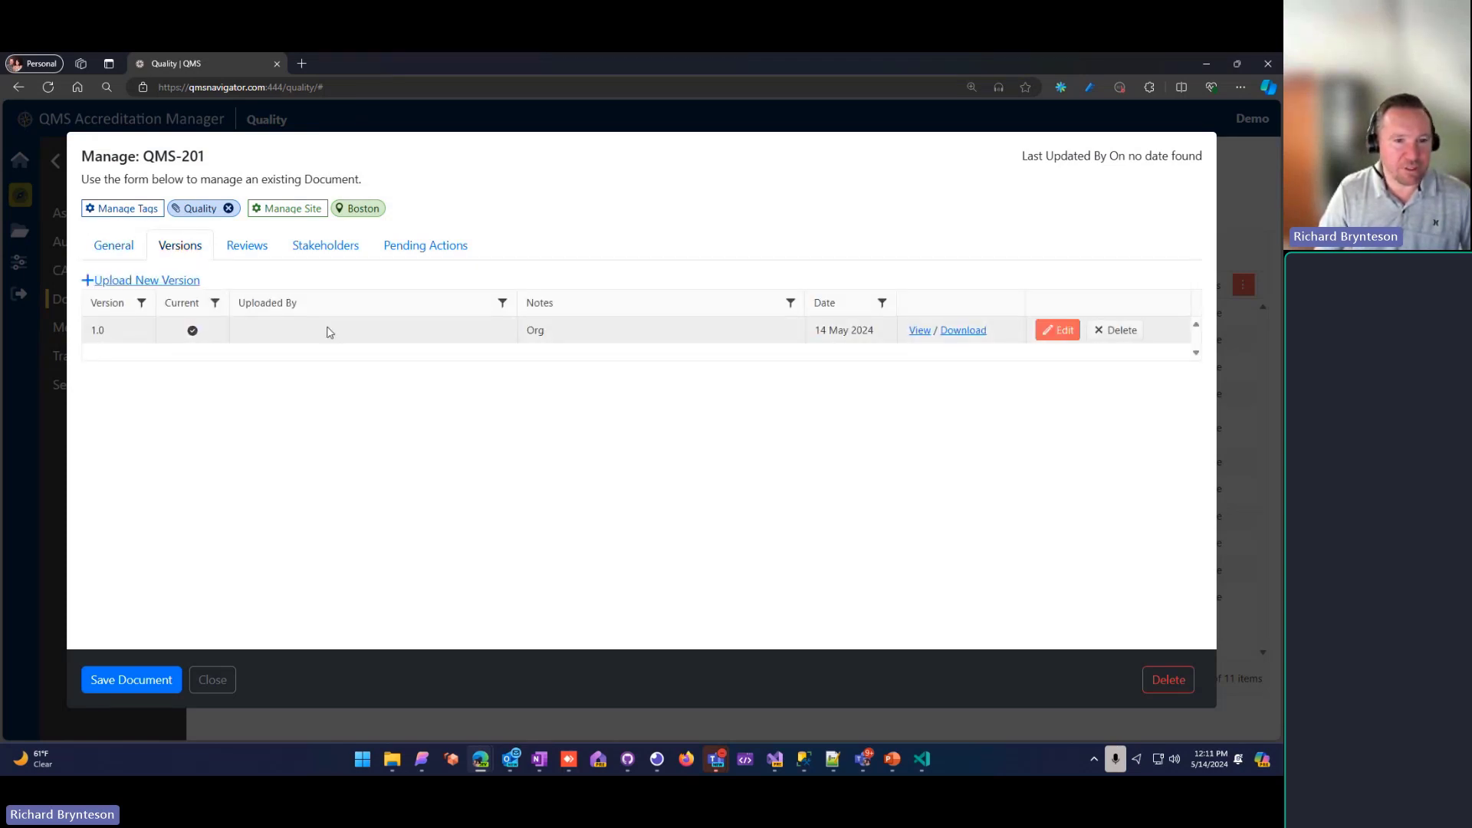
click(123, 282)
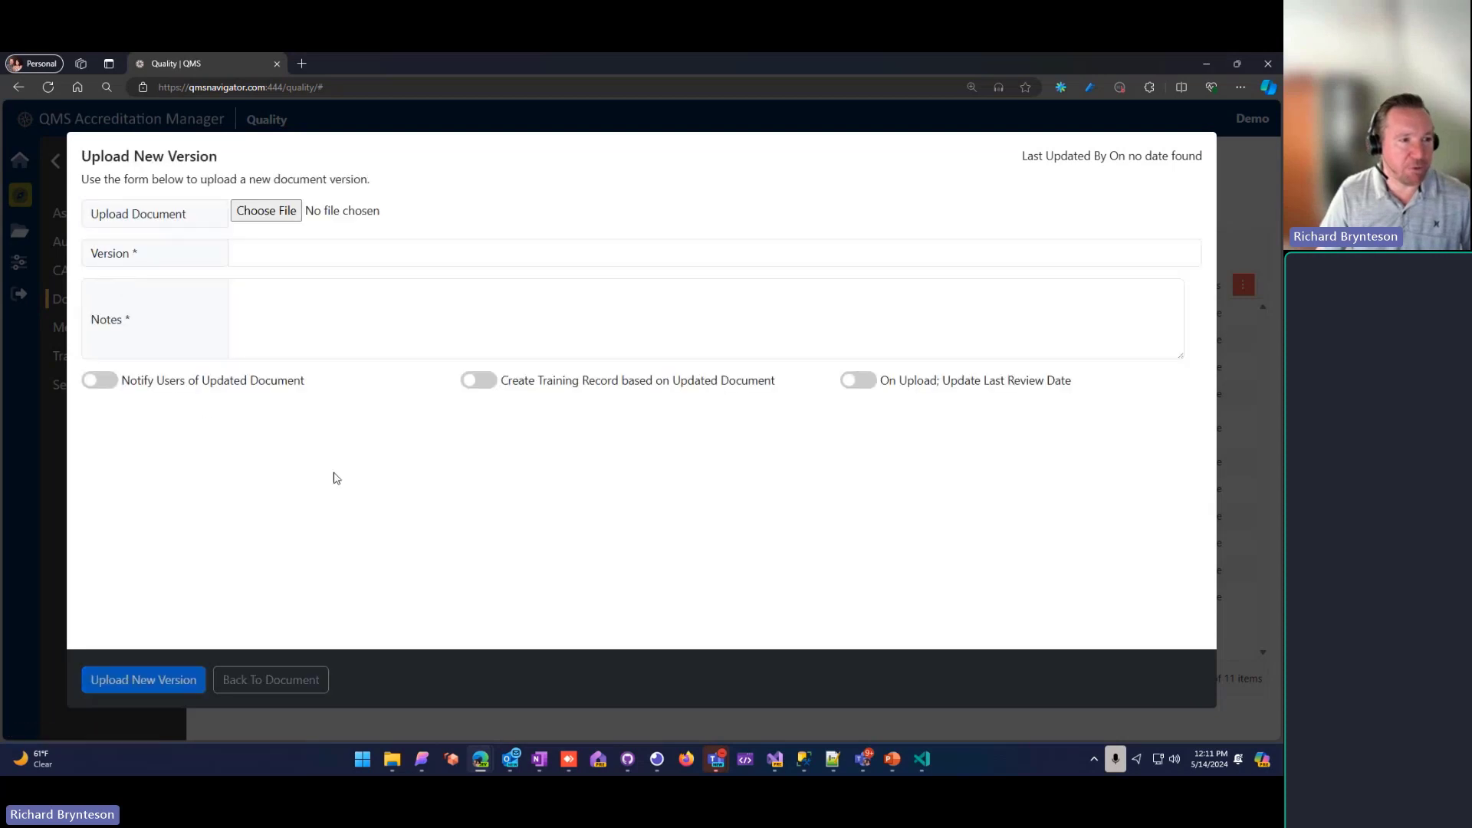
click(281, 217)
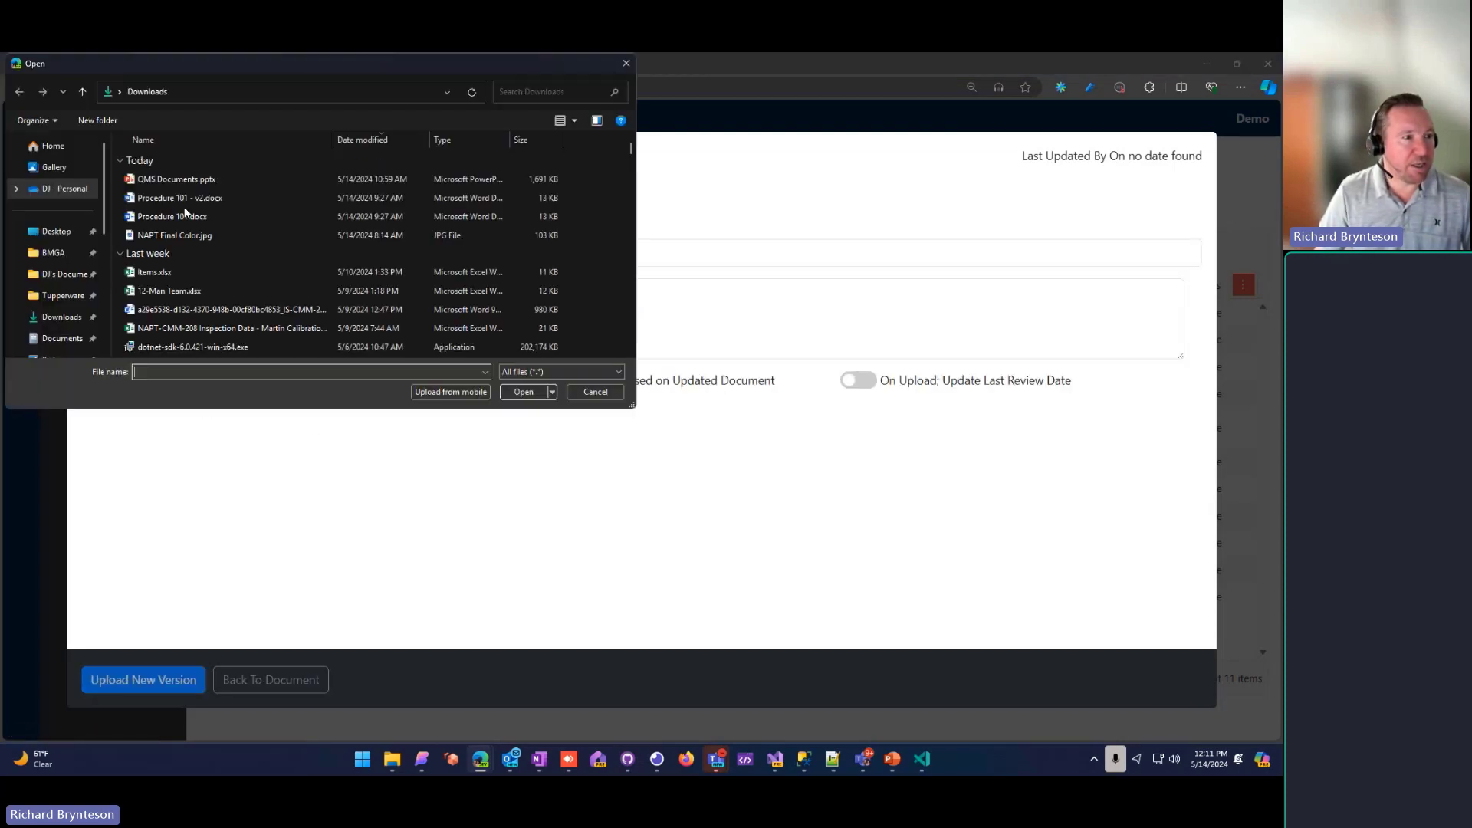
double_click(168, 197)
Step: Set the new version to 2.0 with the notes "Updated to a new procedure for the XYZ."
click(278, 247)
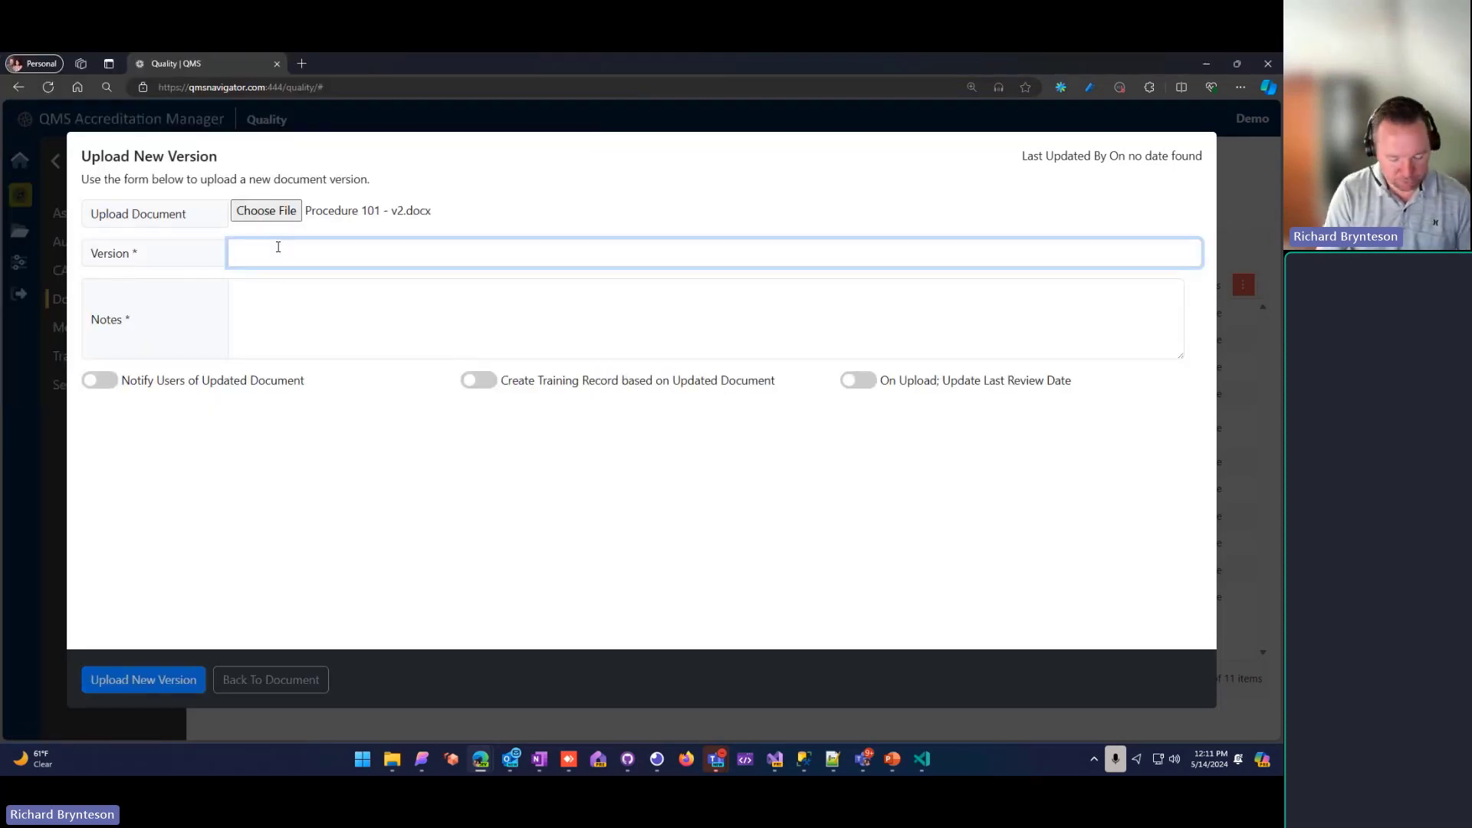
text(2.0)
key(Tab)
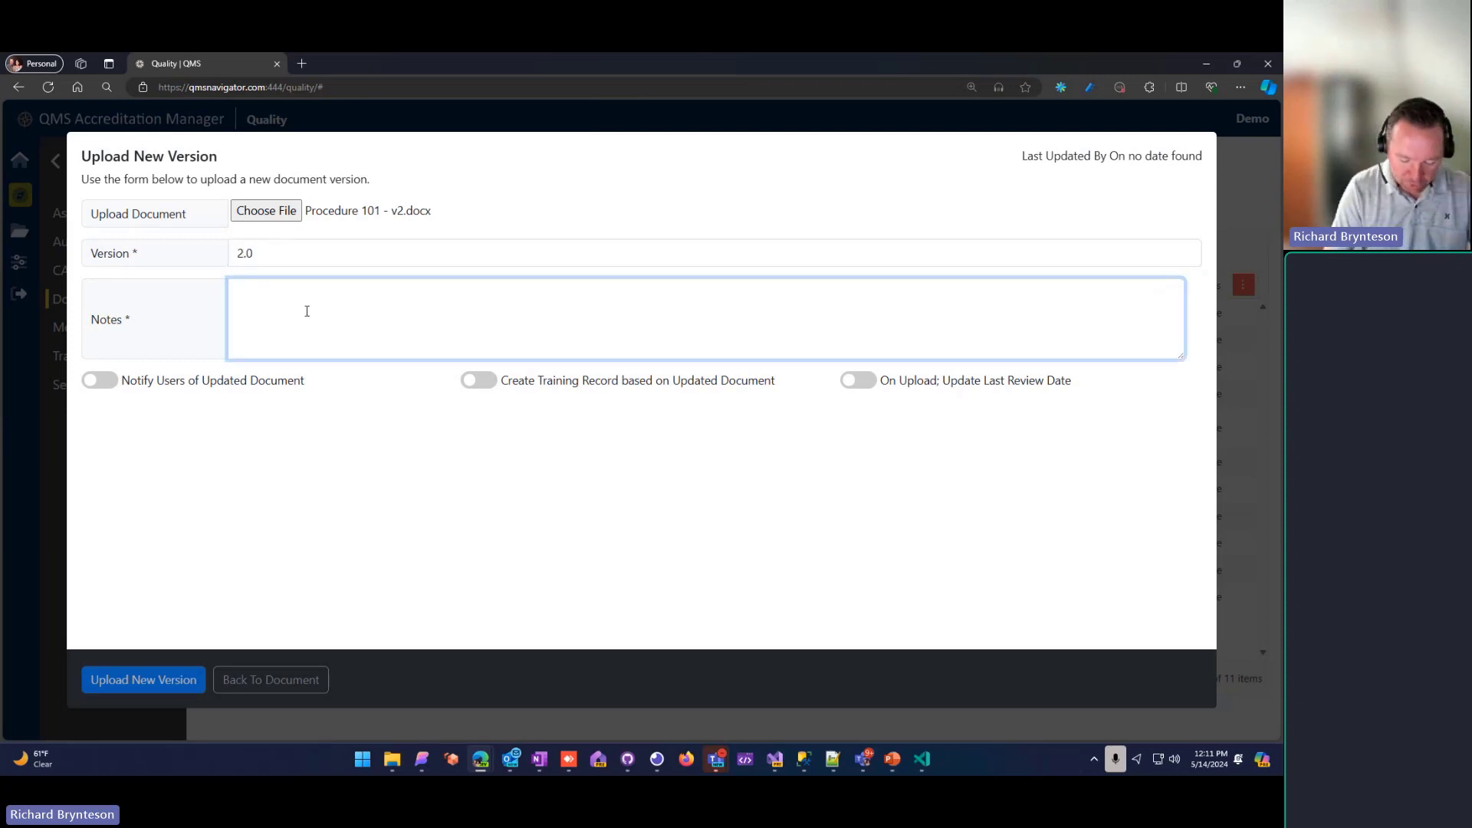
text(Updated t)
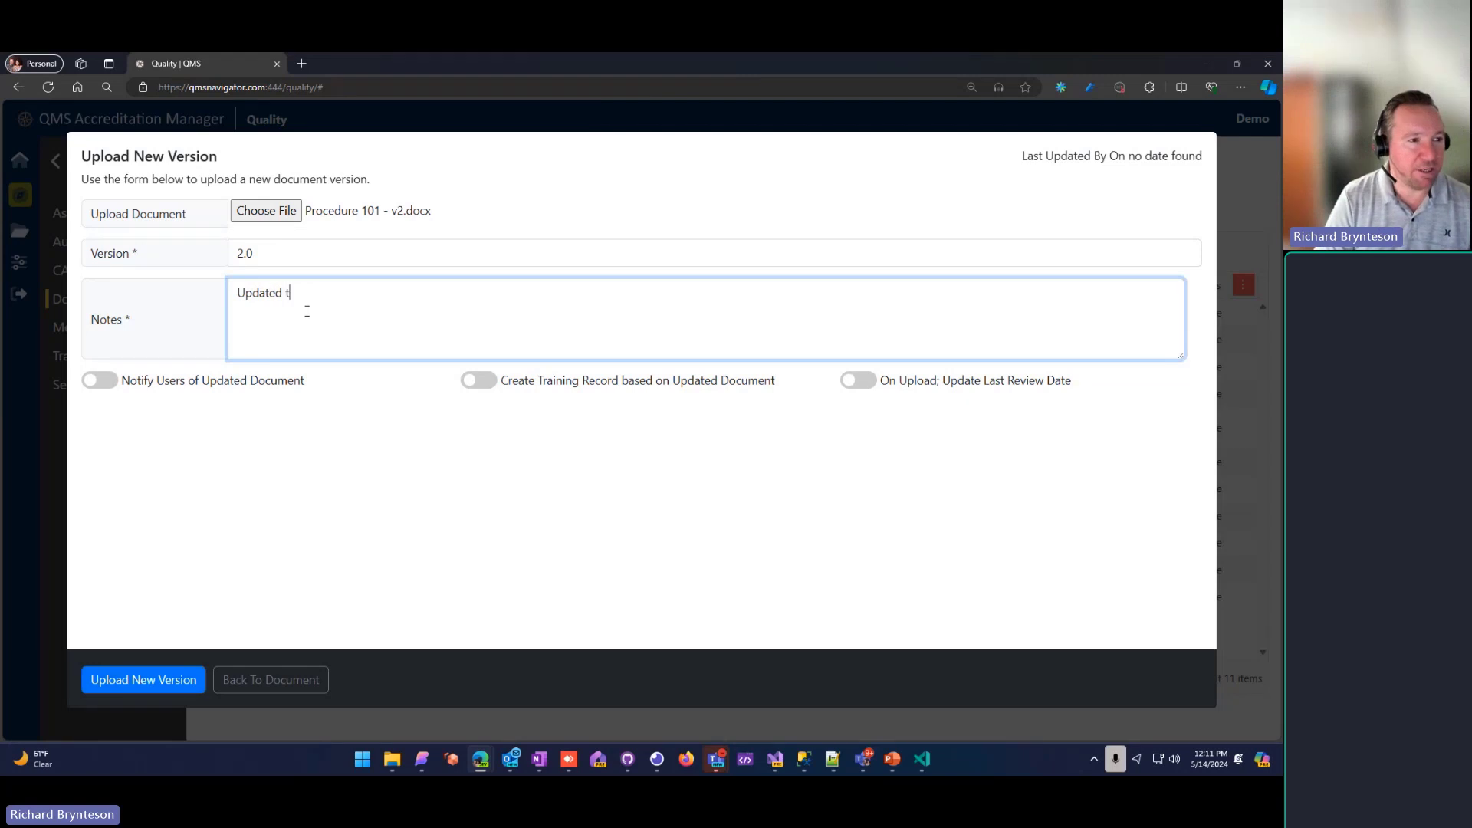
text(o a new proc)
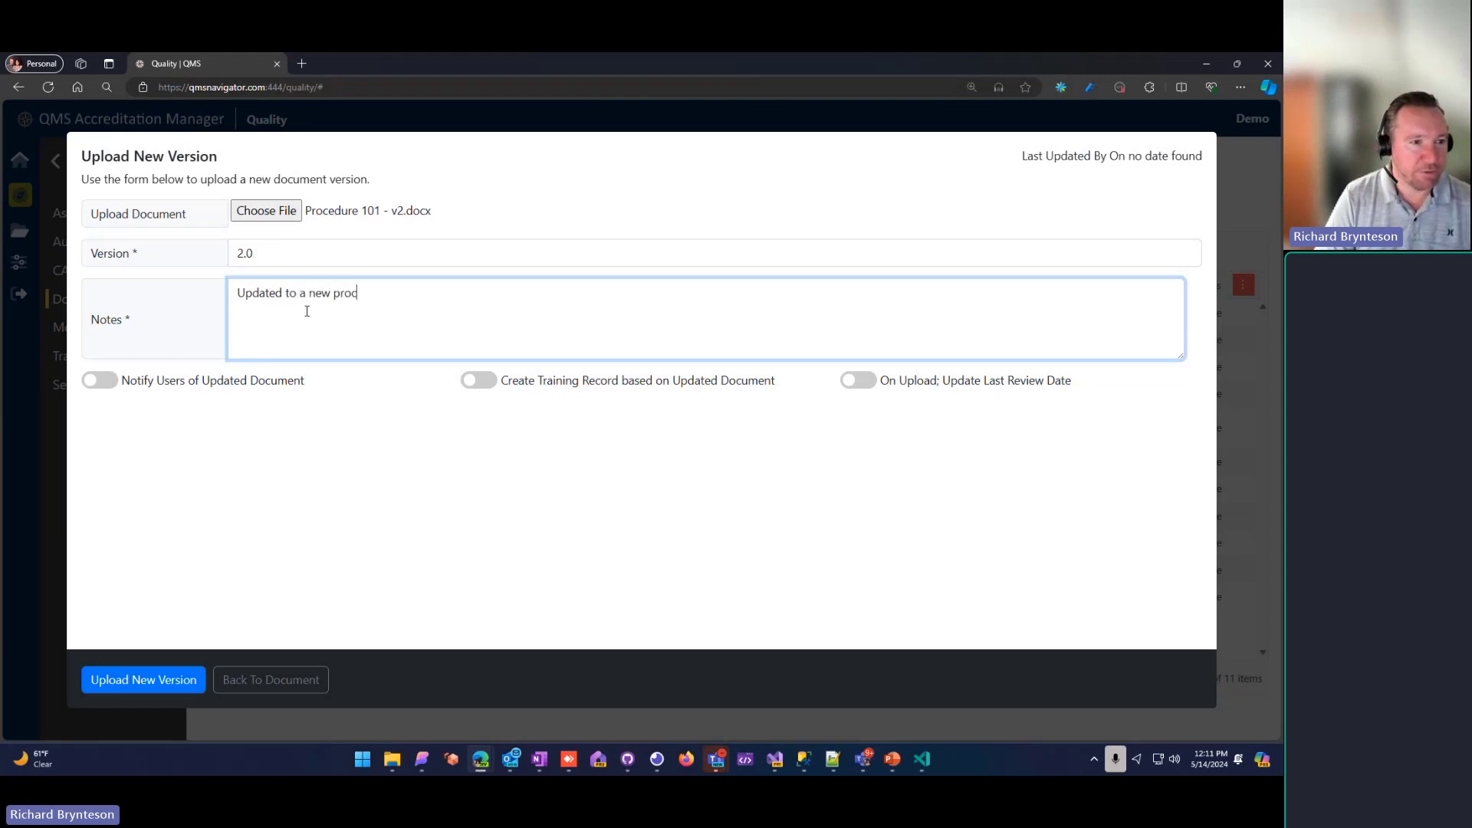
text(edure f)
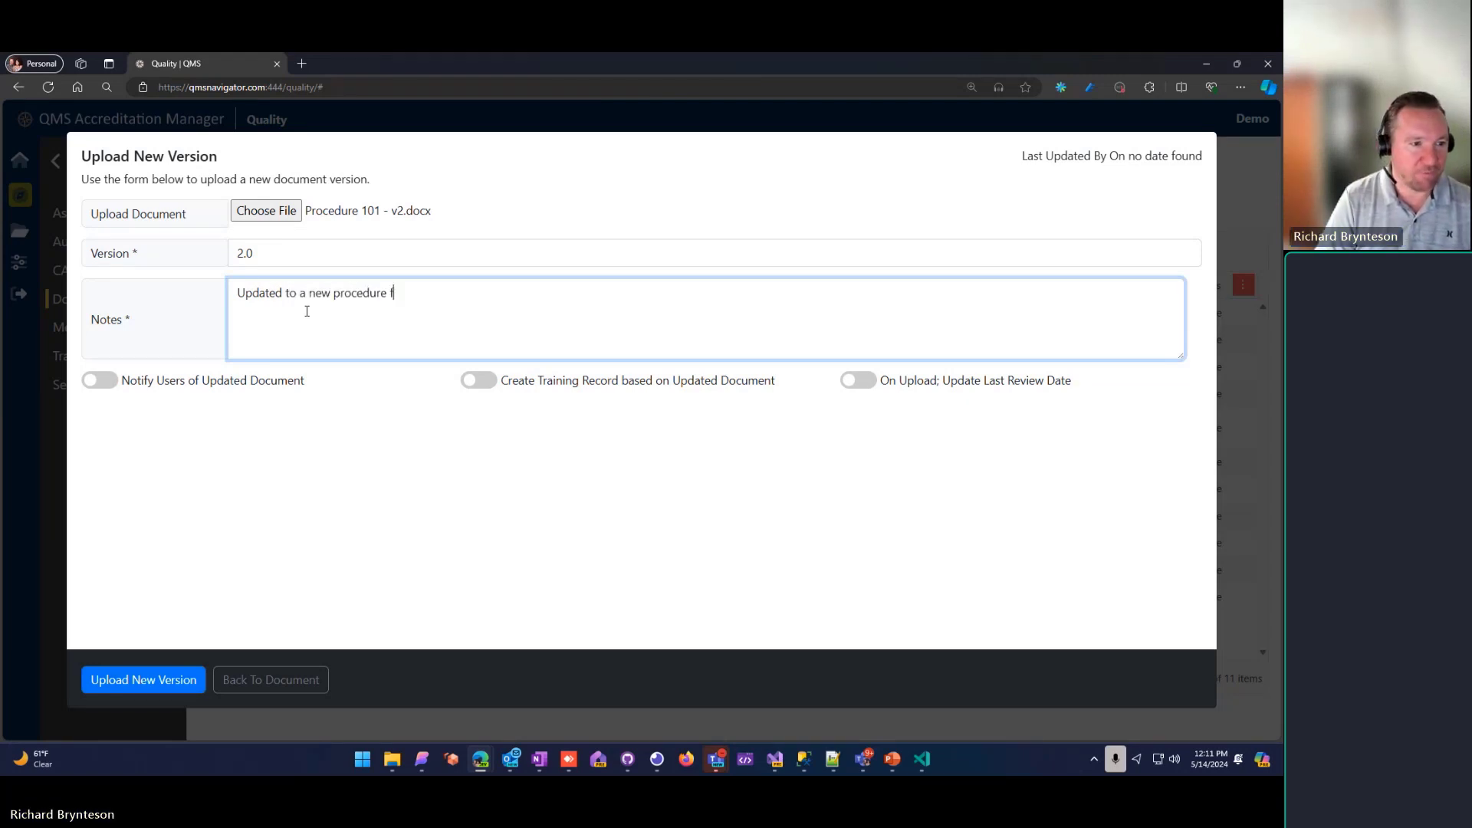
text(or the S)
key(BackSpace)
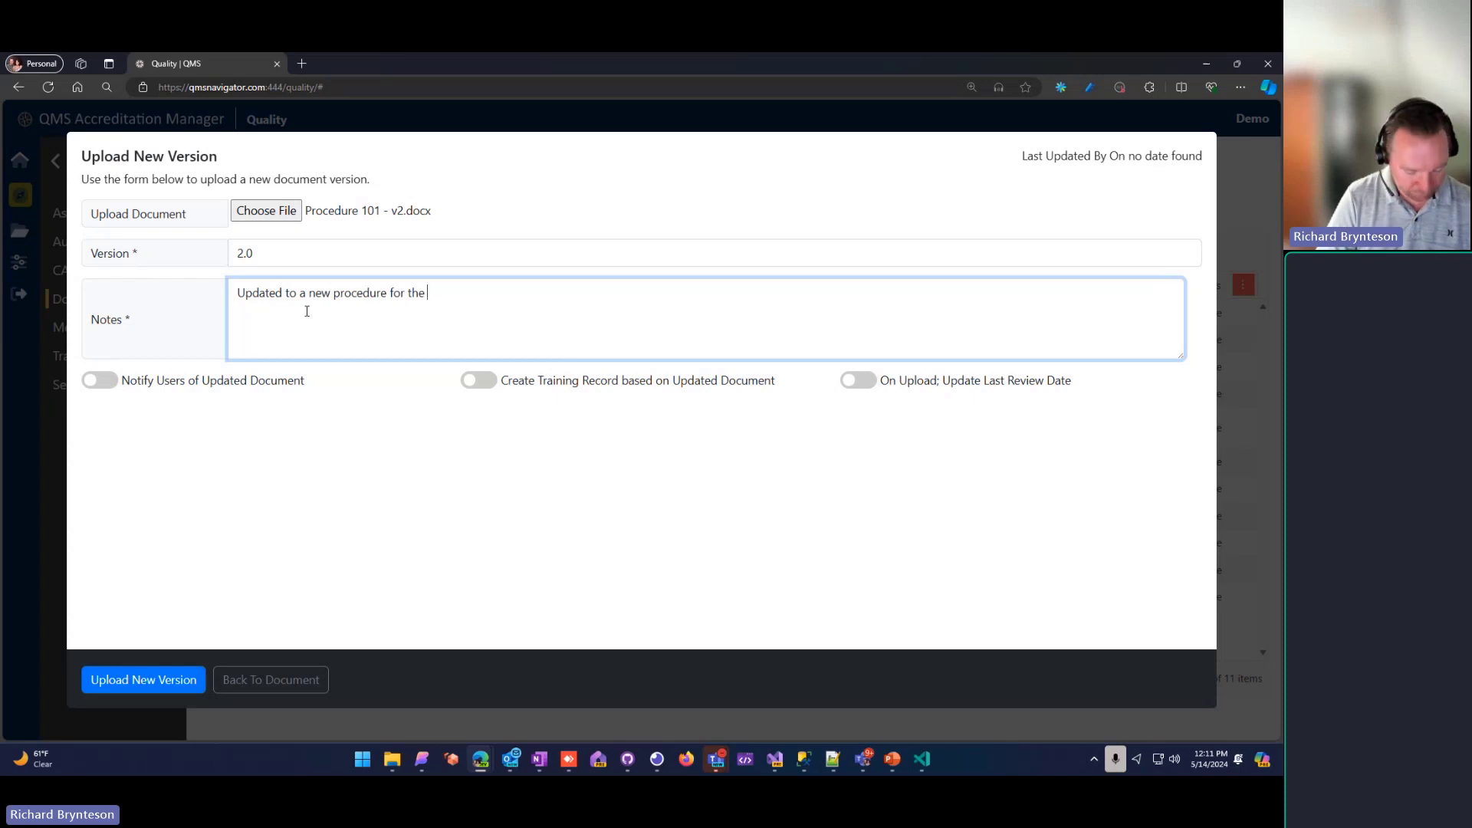
text(XYZ.)
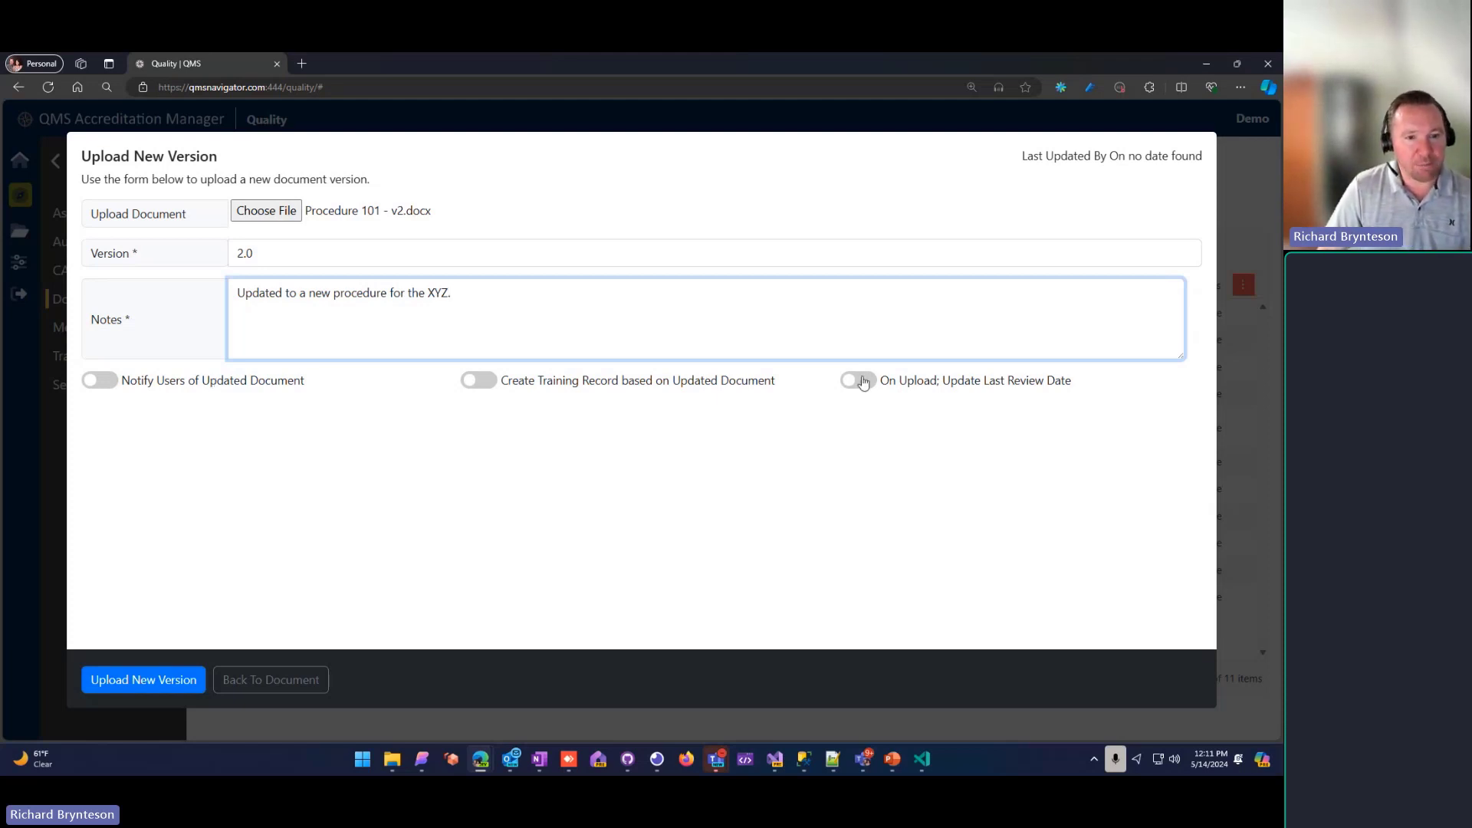
Step: Turn on notifying users of the updated document and choose three users as recipients, including the second demo user
click(115, 382)
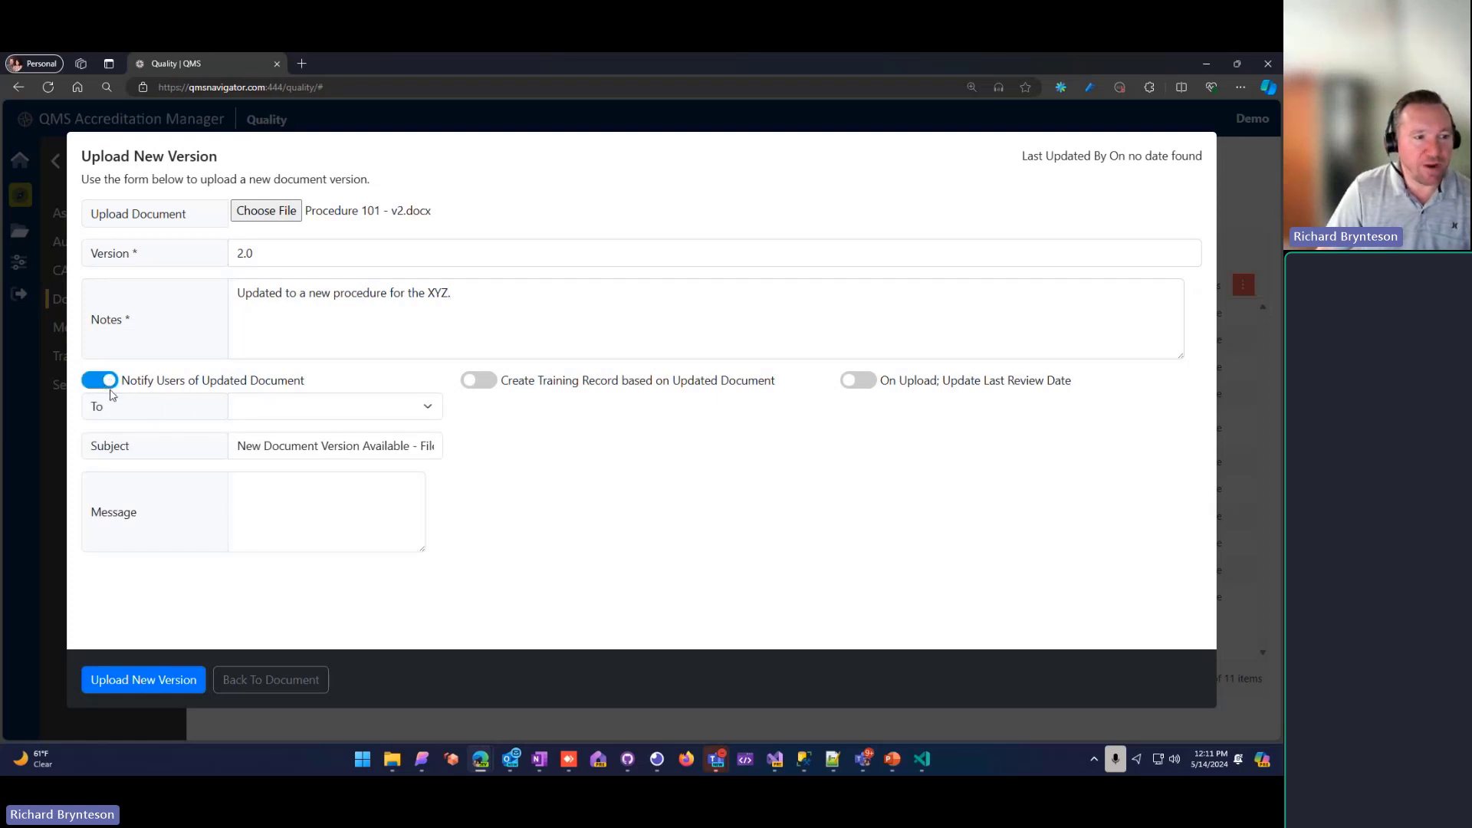
click(397, 409)
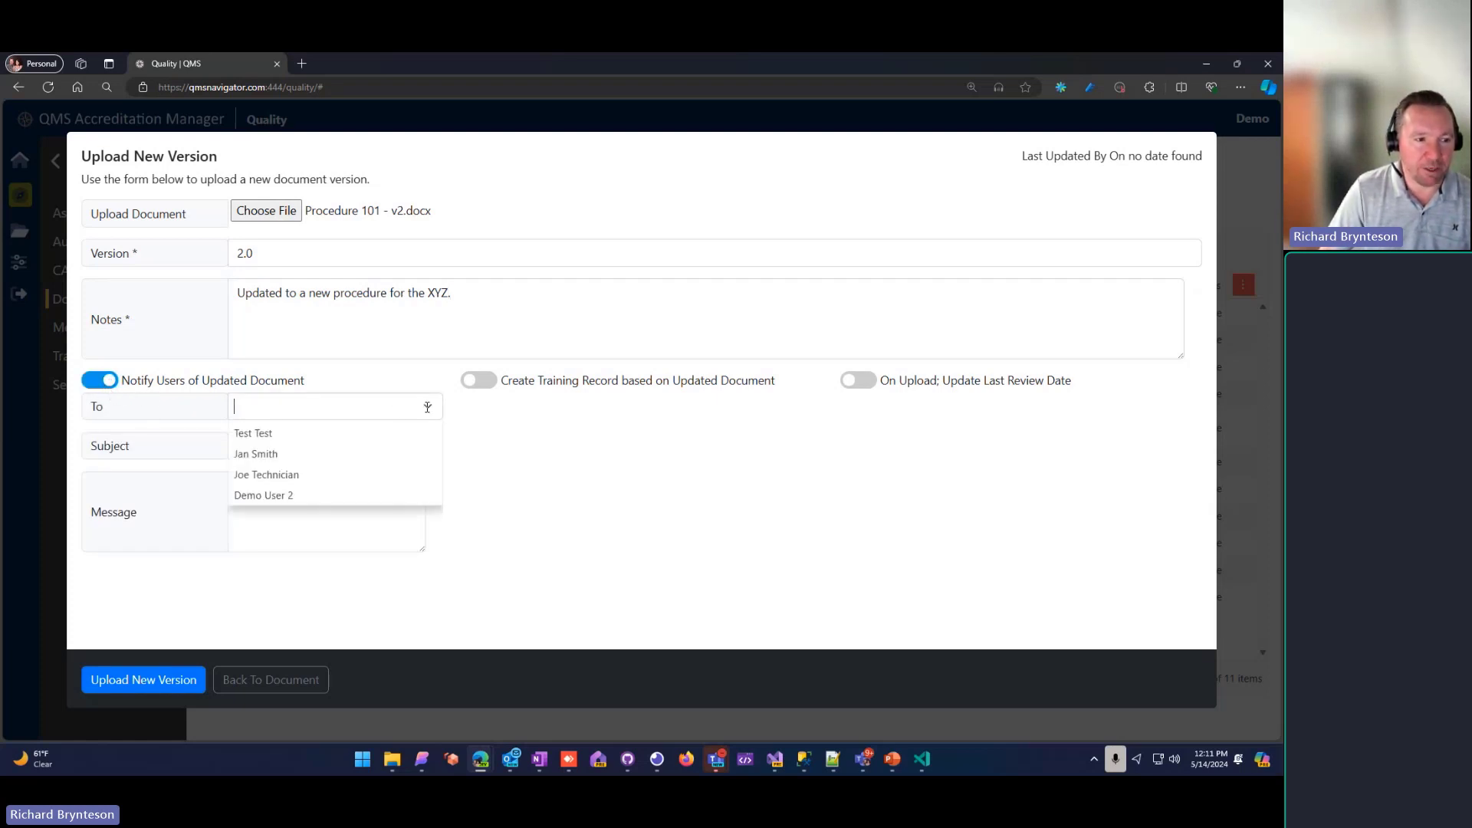
click(288, 472)
click(353, 407)
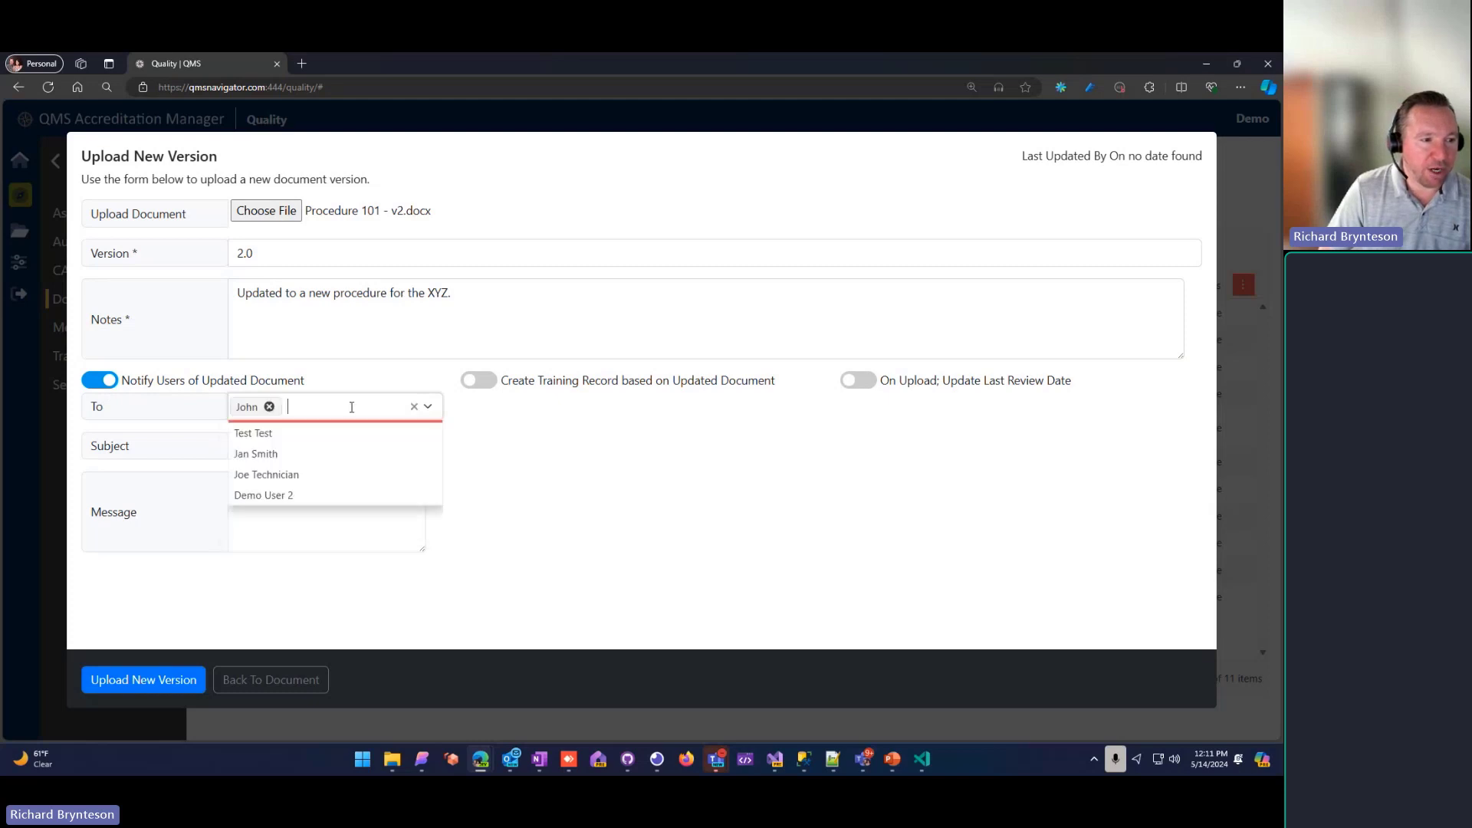
click(307, 514)
click(313, 415)
click(314, 534)
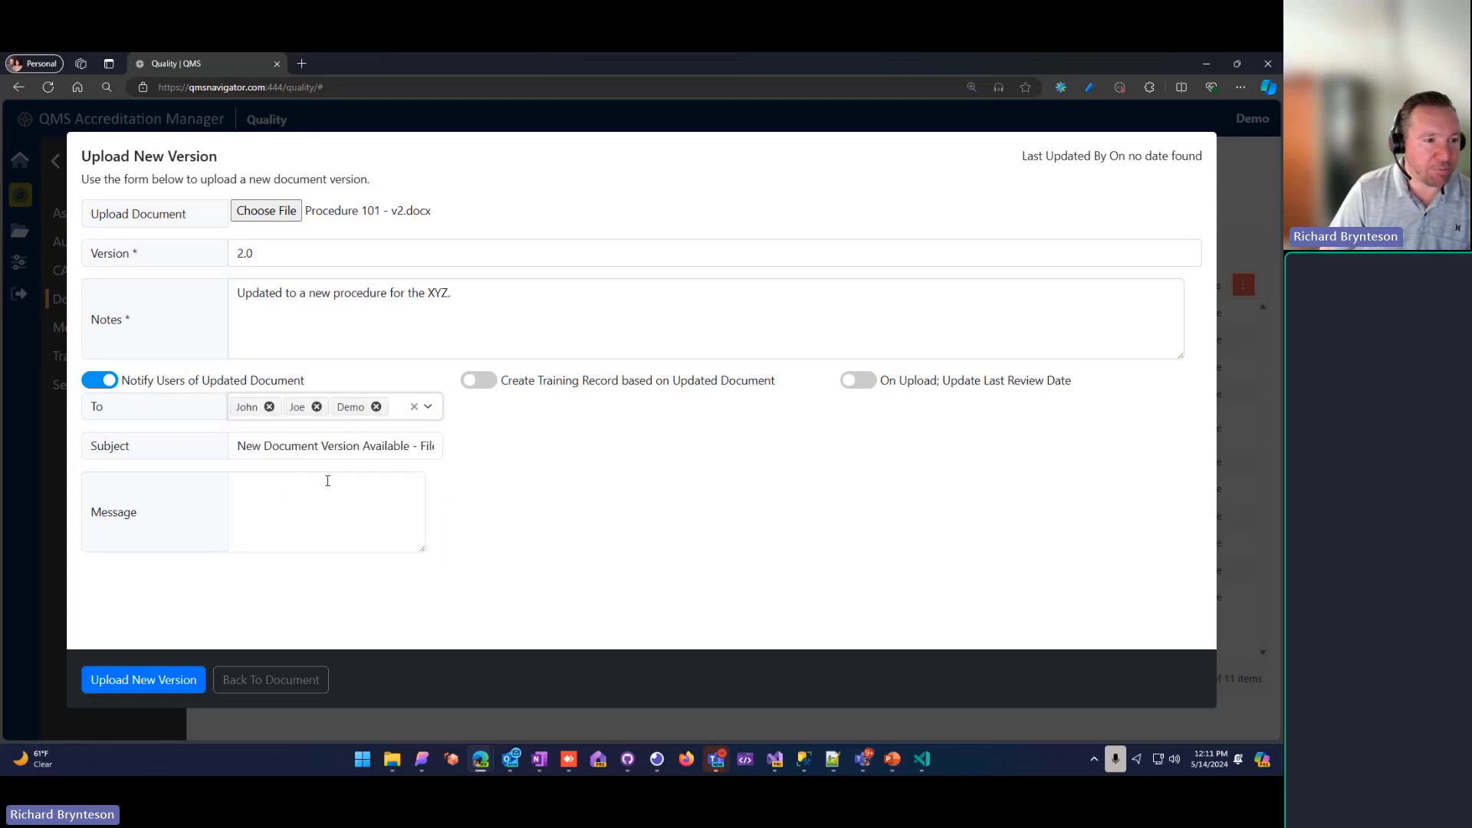
Step: Write the notification message "There is a new version of the QMS-201. Please take a look at it." and turn user notification off again
click(266, 490)
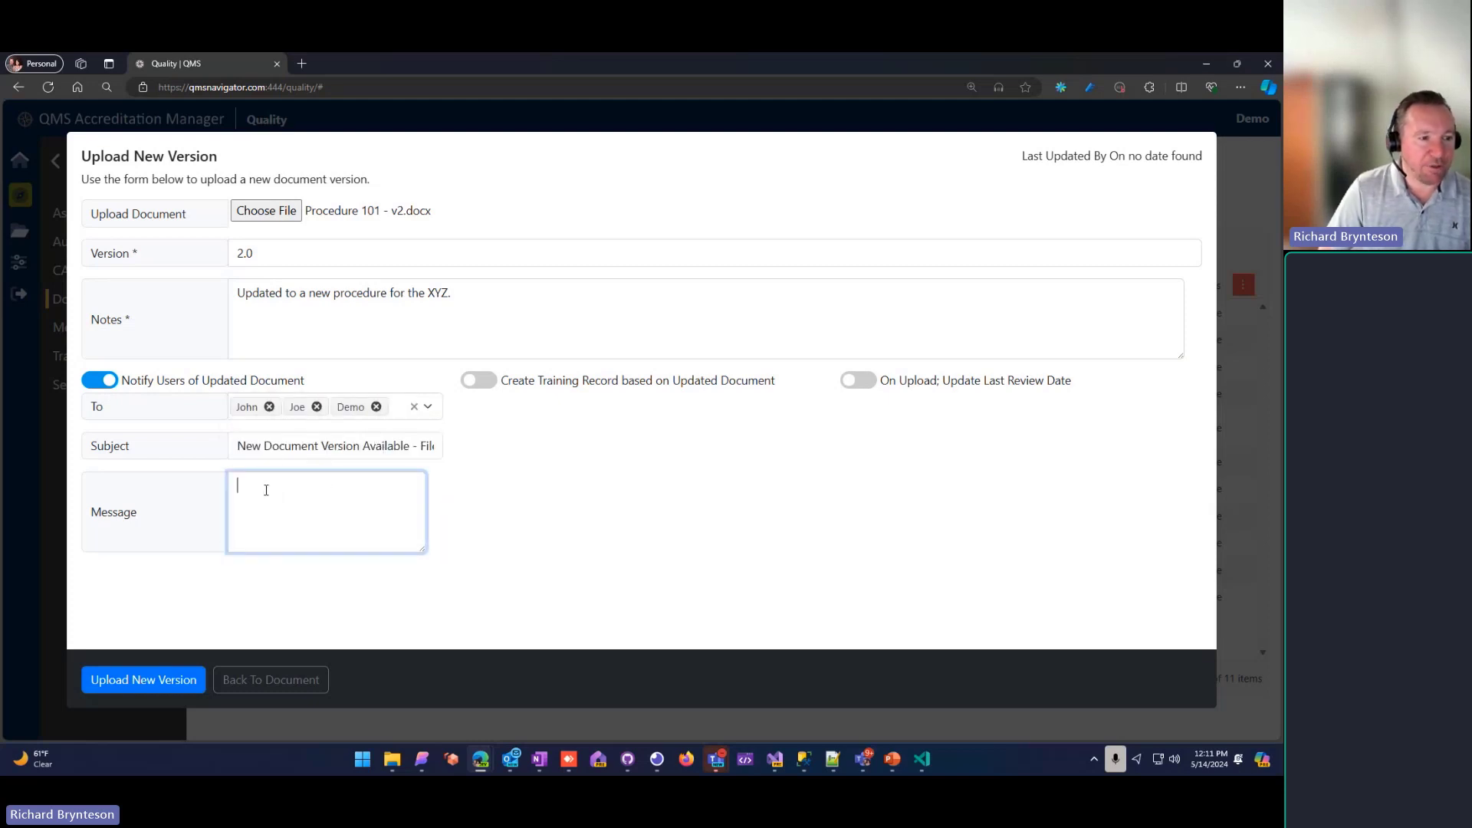
text(There)
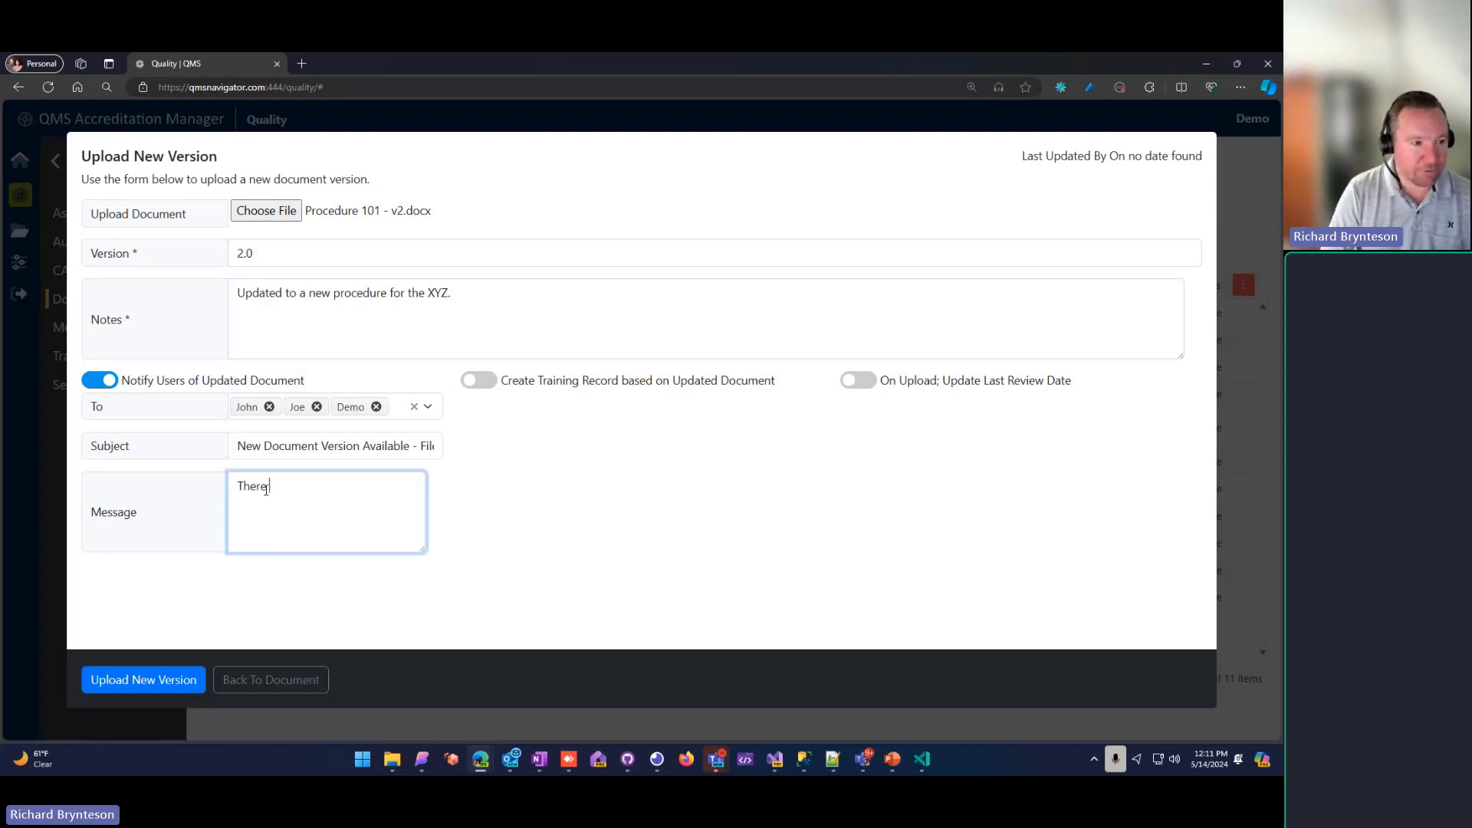
text( is a new version of the )
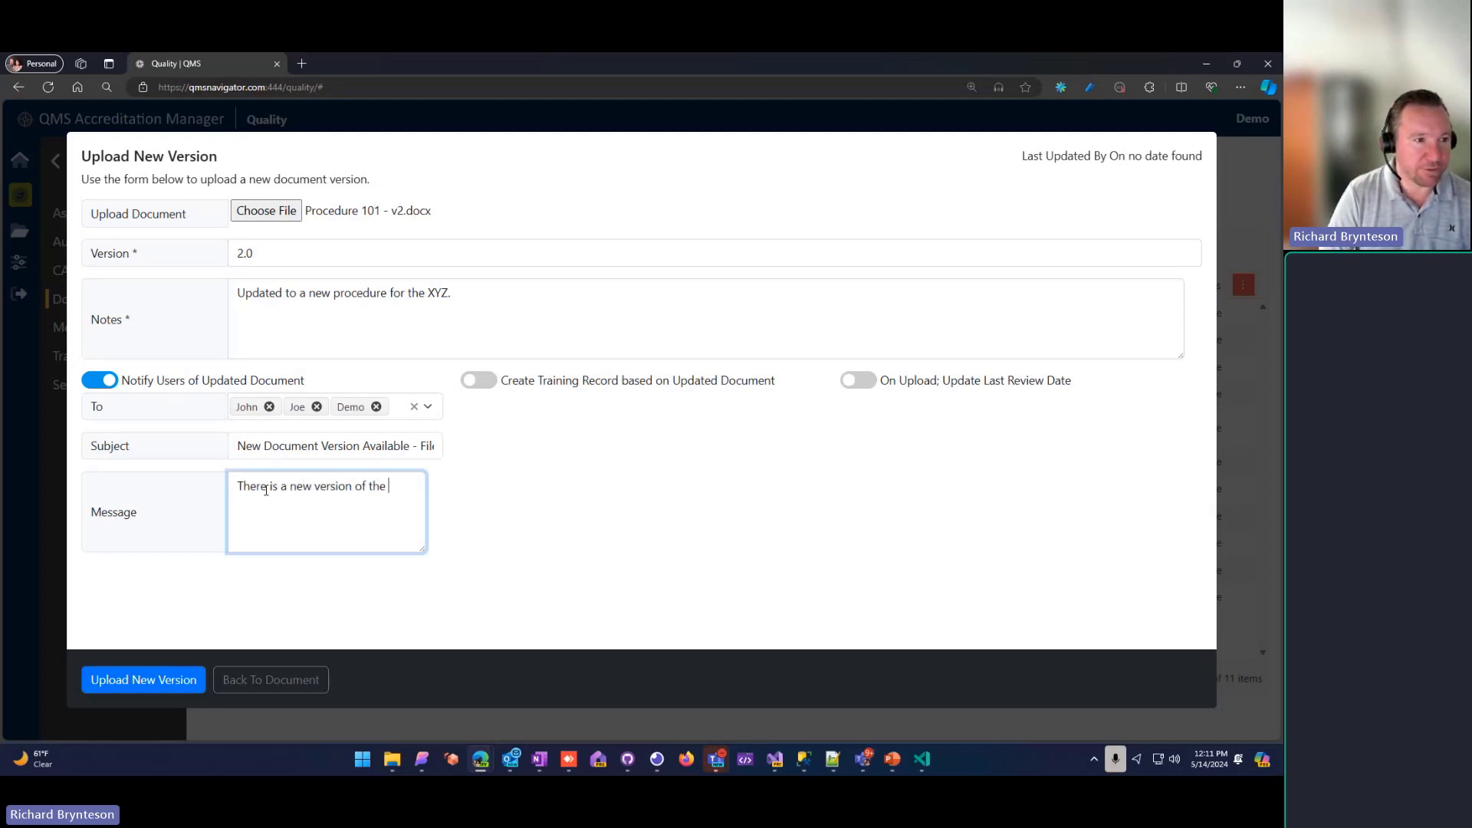
text(QMS-201.  Please)
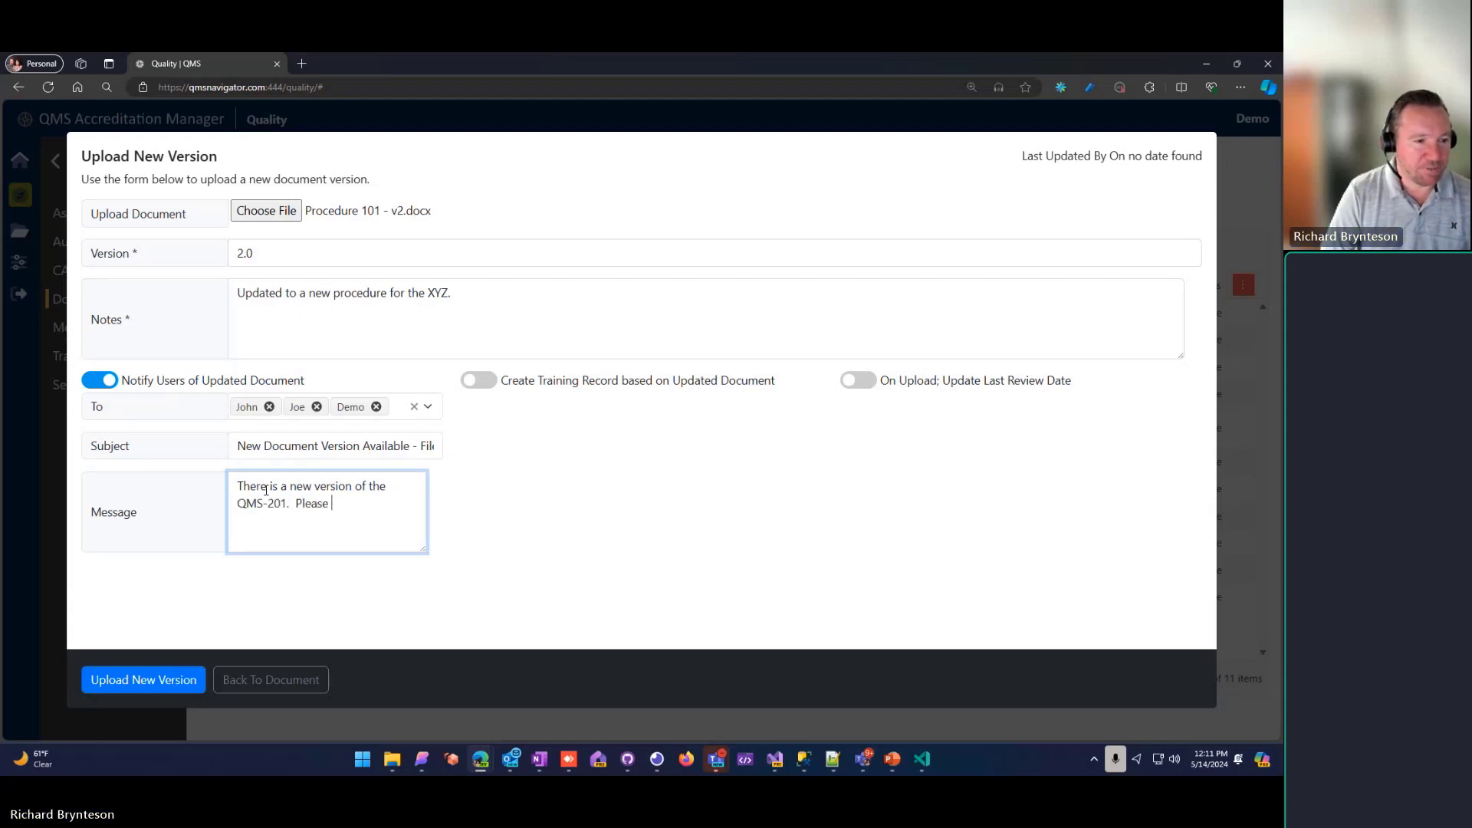
key(BackSpace)
key(BackSpace)
key(BackSpace)
key(BackSpace)
key(BackSpace)
text(ease ta)
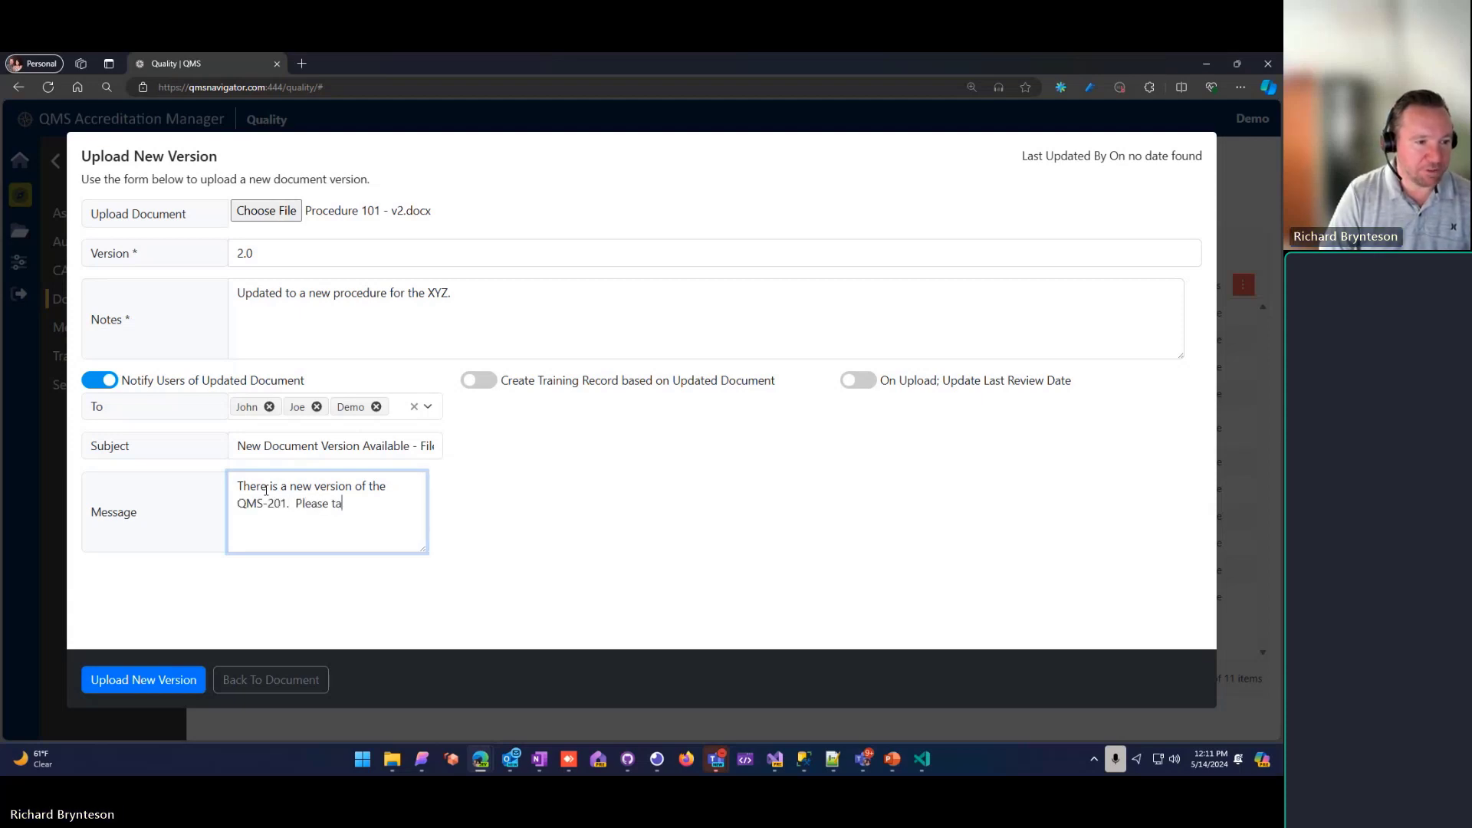
text(ke a look at it.)
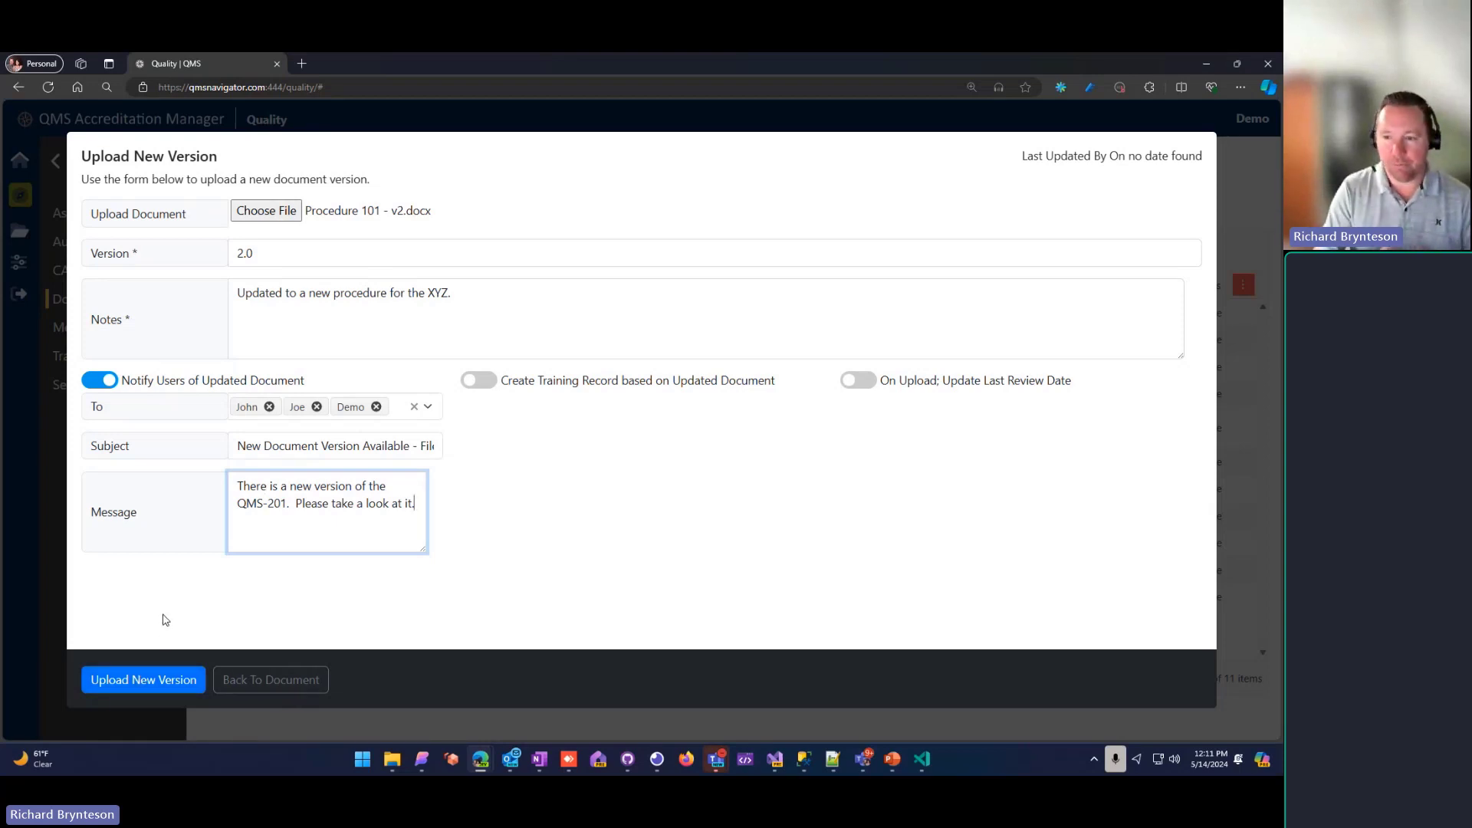
click(100, 380)
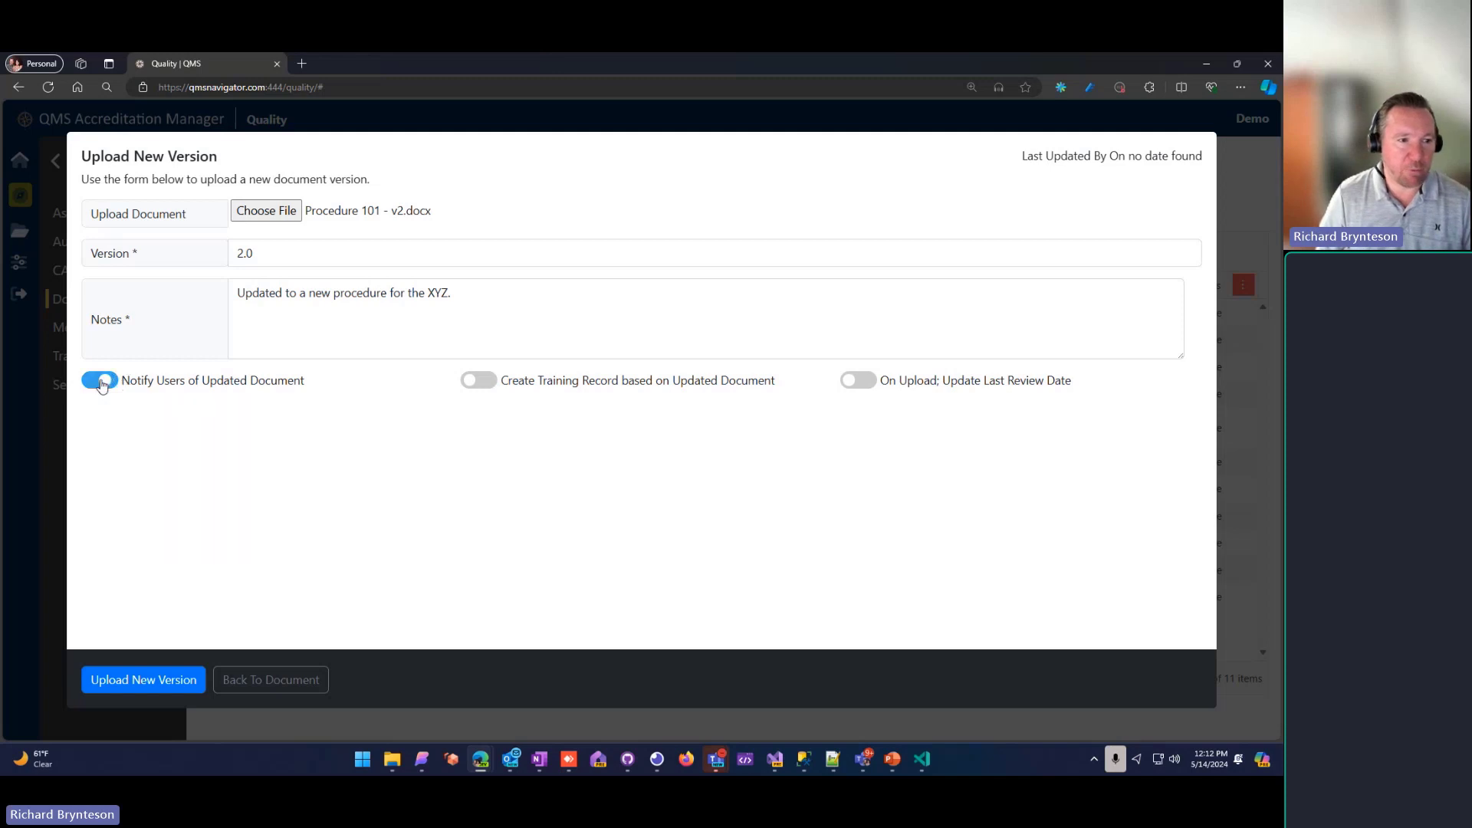
Step: Enable creating a training record based on the updated document and assign it to three users, including the test user
click(486, 387)
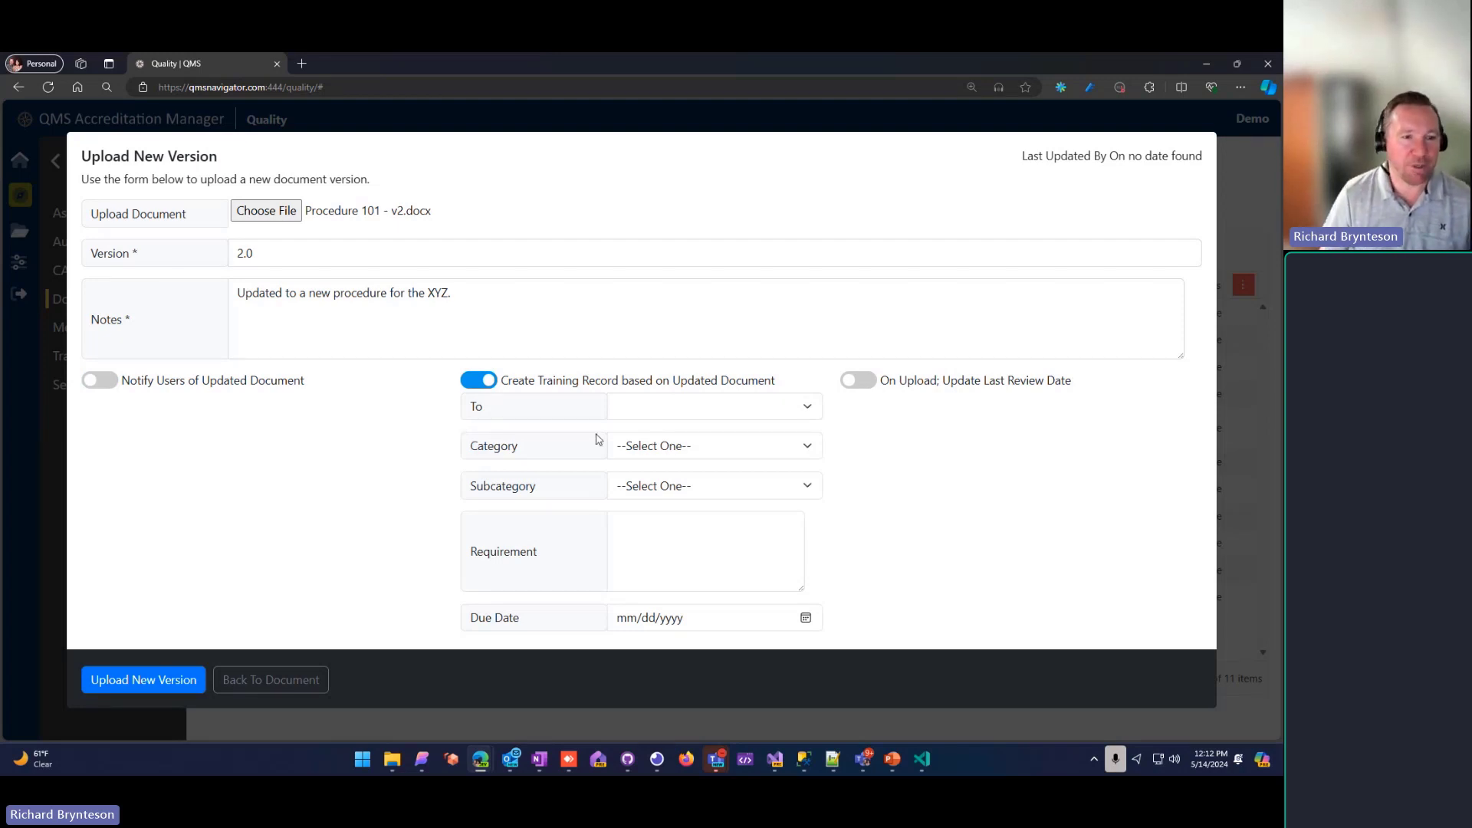
click(657, 407)
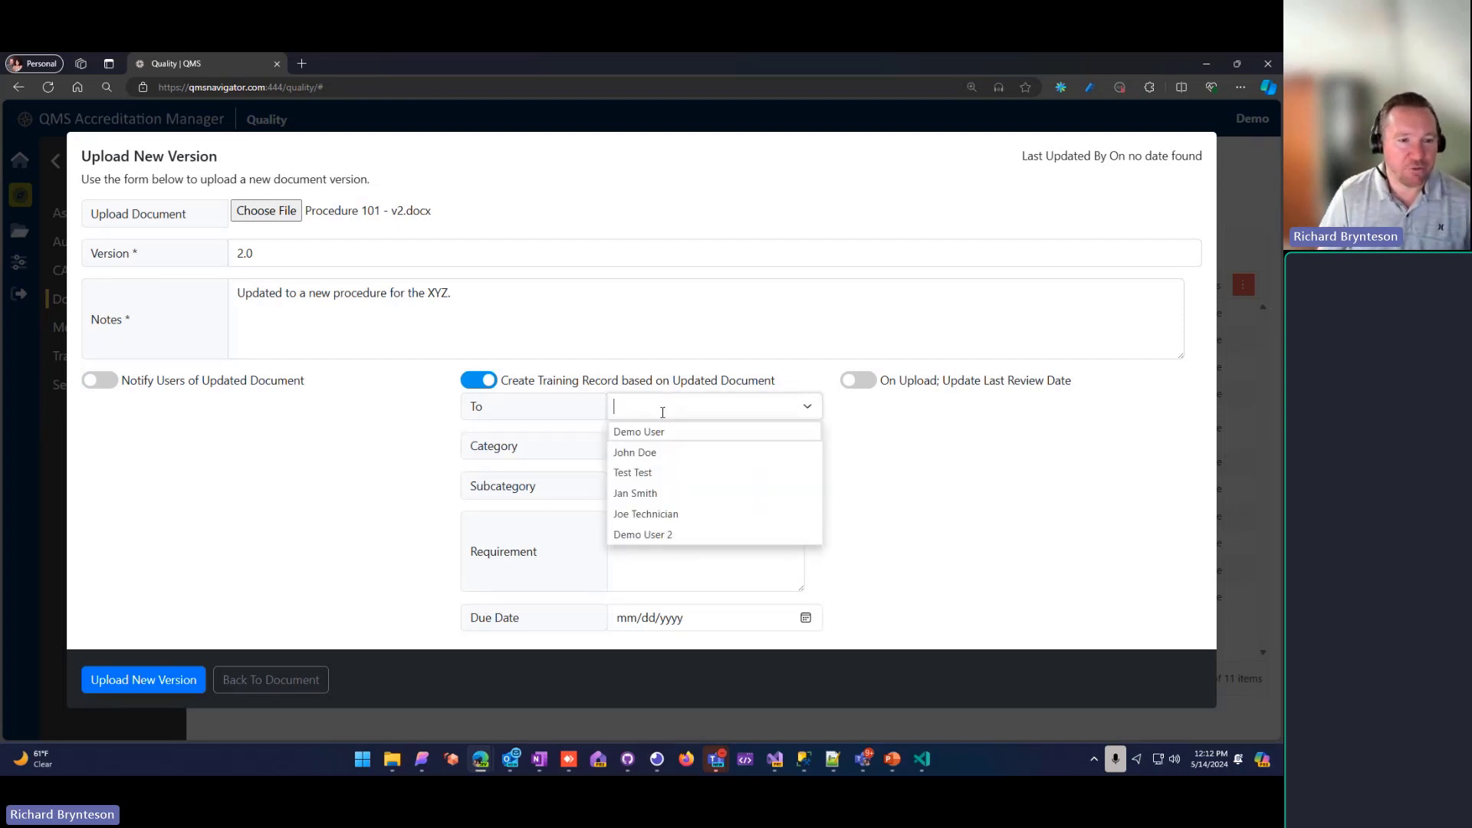
click(659, 473)
click(713, 407)
click(667, 513)
click(713, 409)
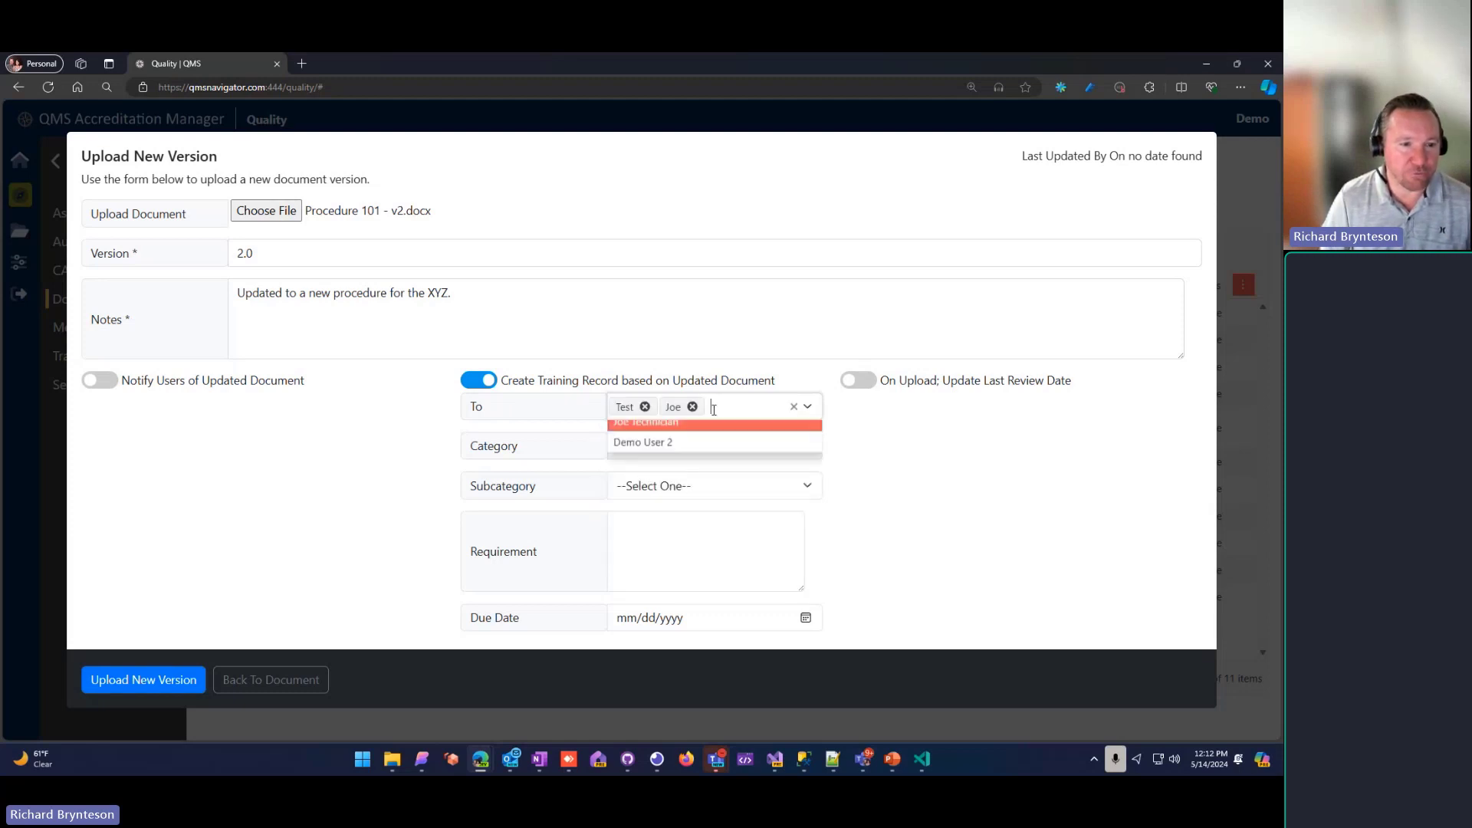
click(679, 493)
Step: Set the training record's category to ILC/PT Development and its subcategory to Scheme
click(716, 449)
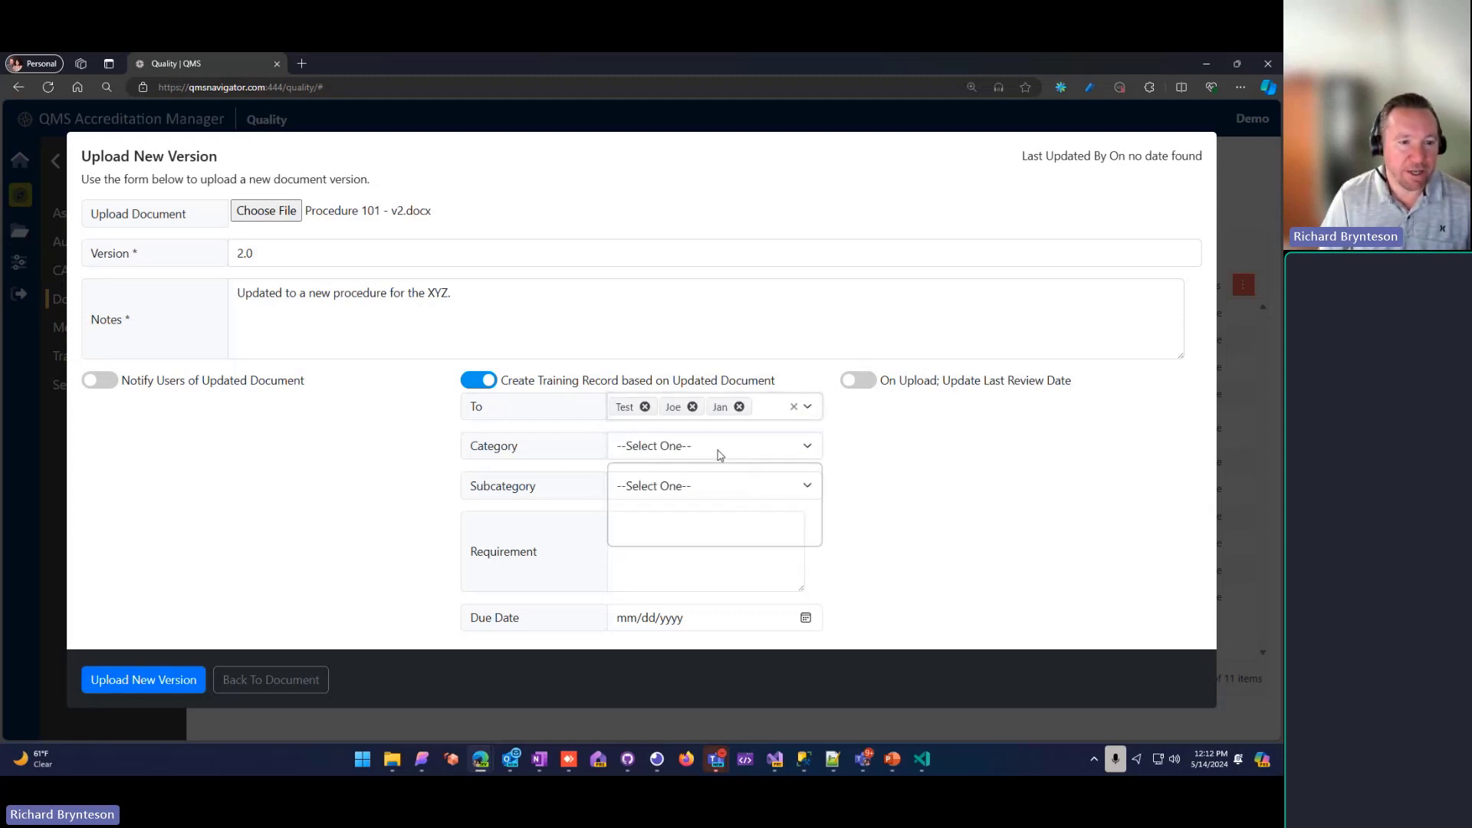
click(693, 488)
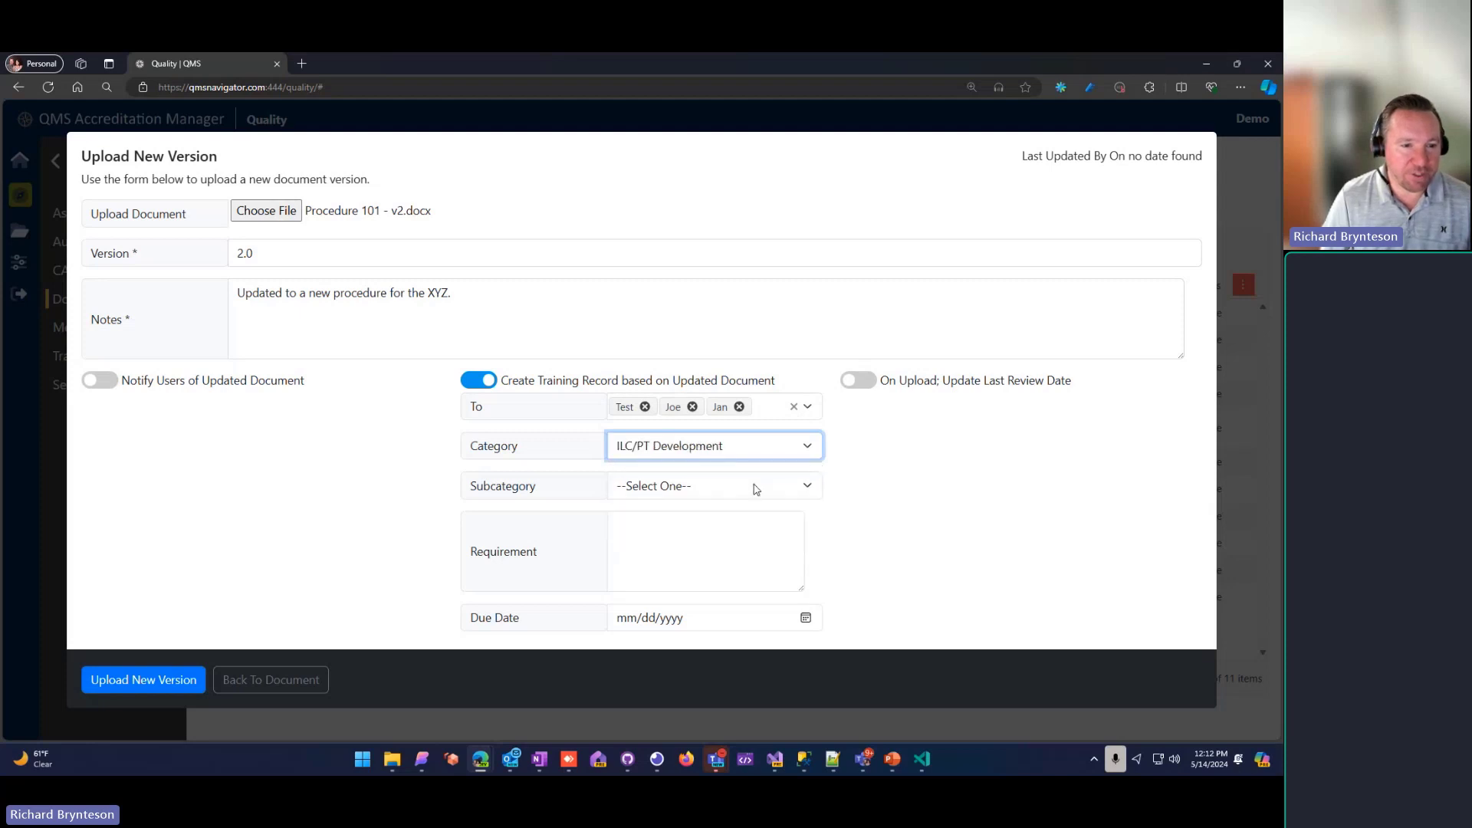
click(688, 491)
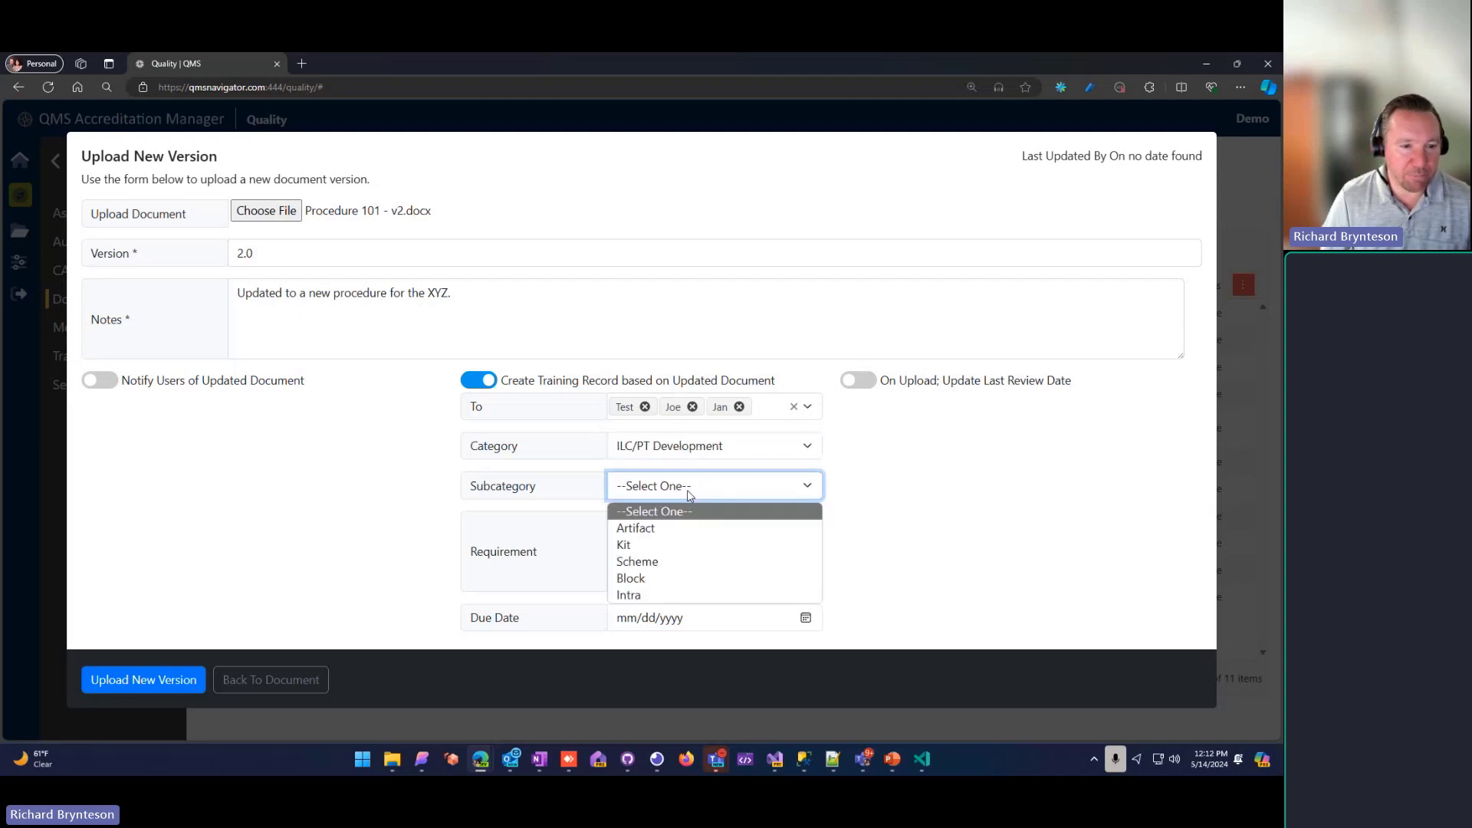
click(667, 565)
Step: Enter the training requirement "Please review the QMS-201 document and noted changes."
click(656, 554)
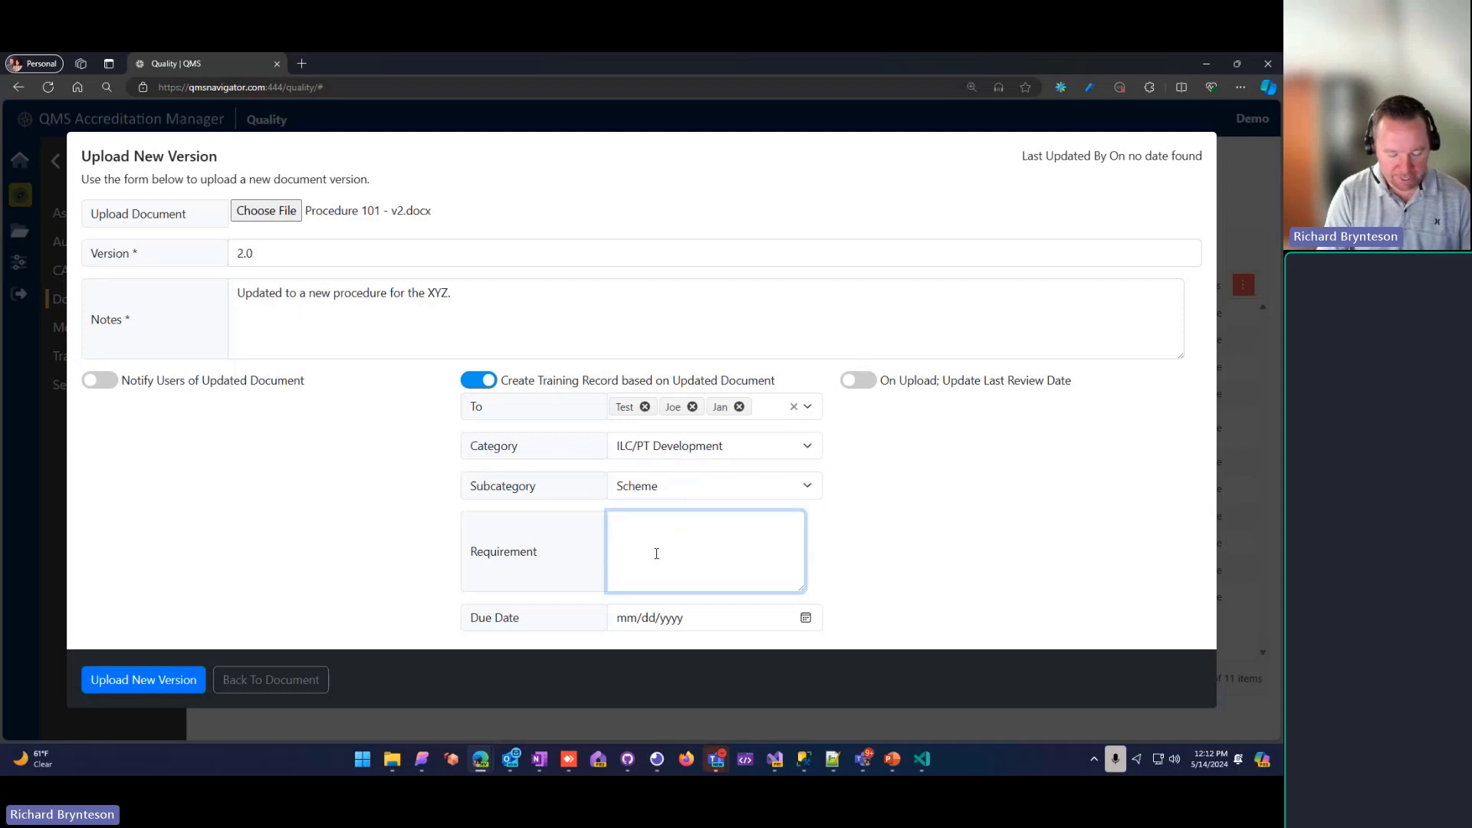
text(Please re)
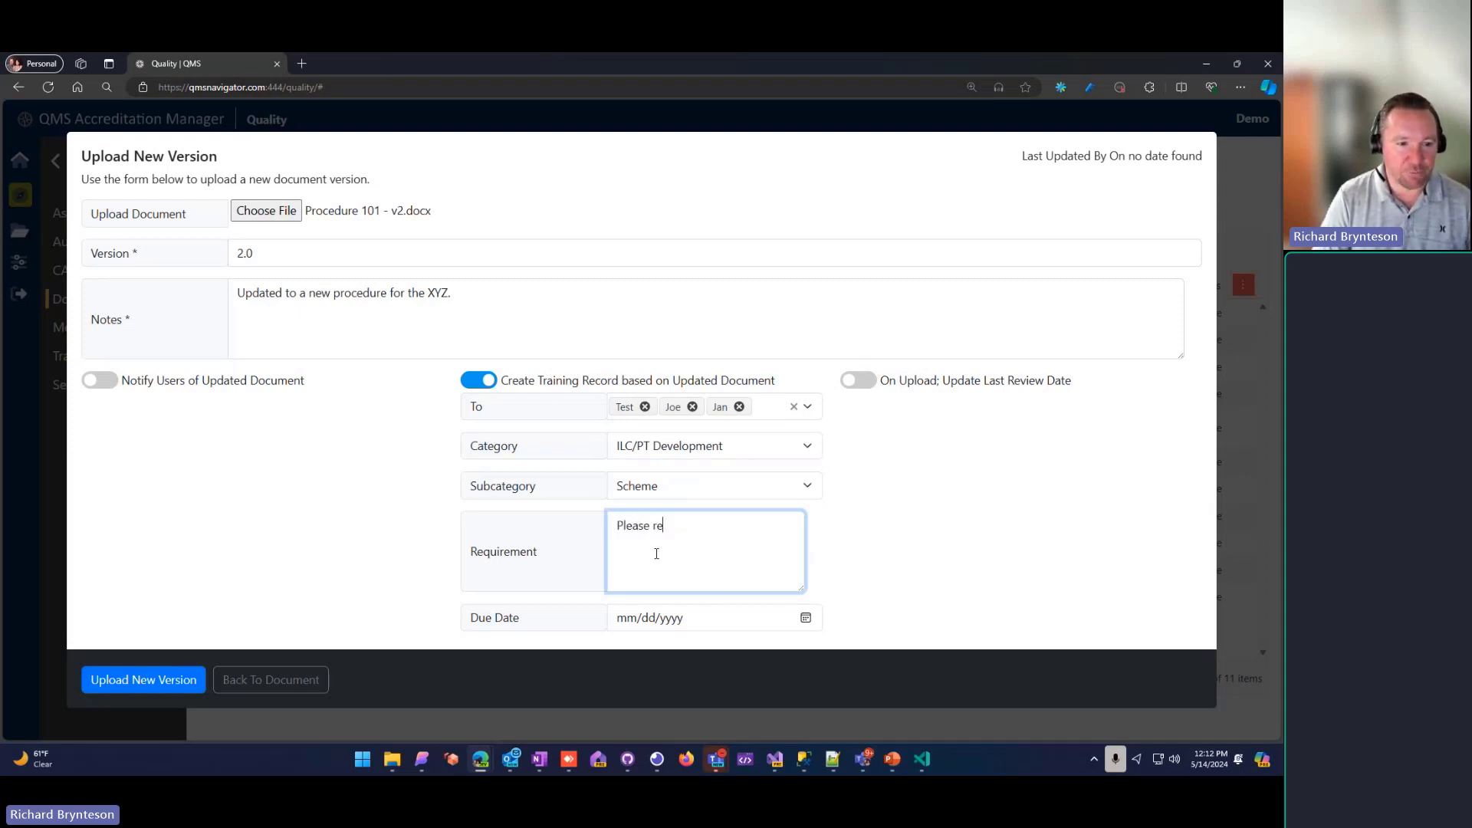
text(view the MQS-)
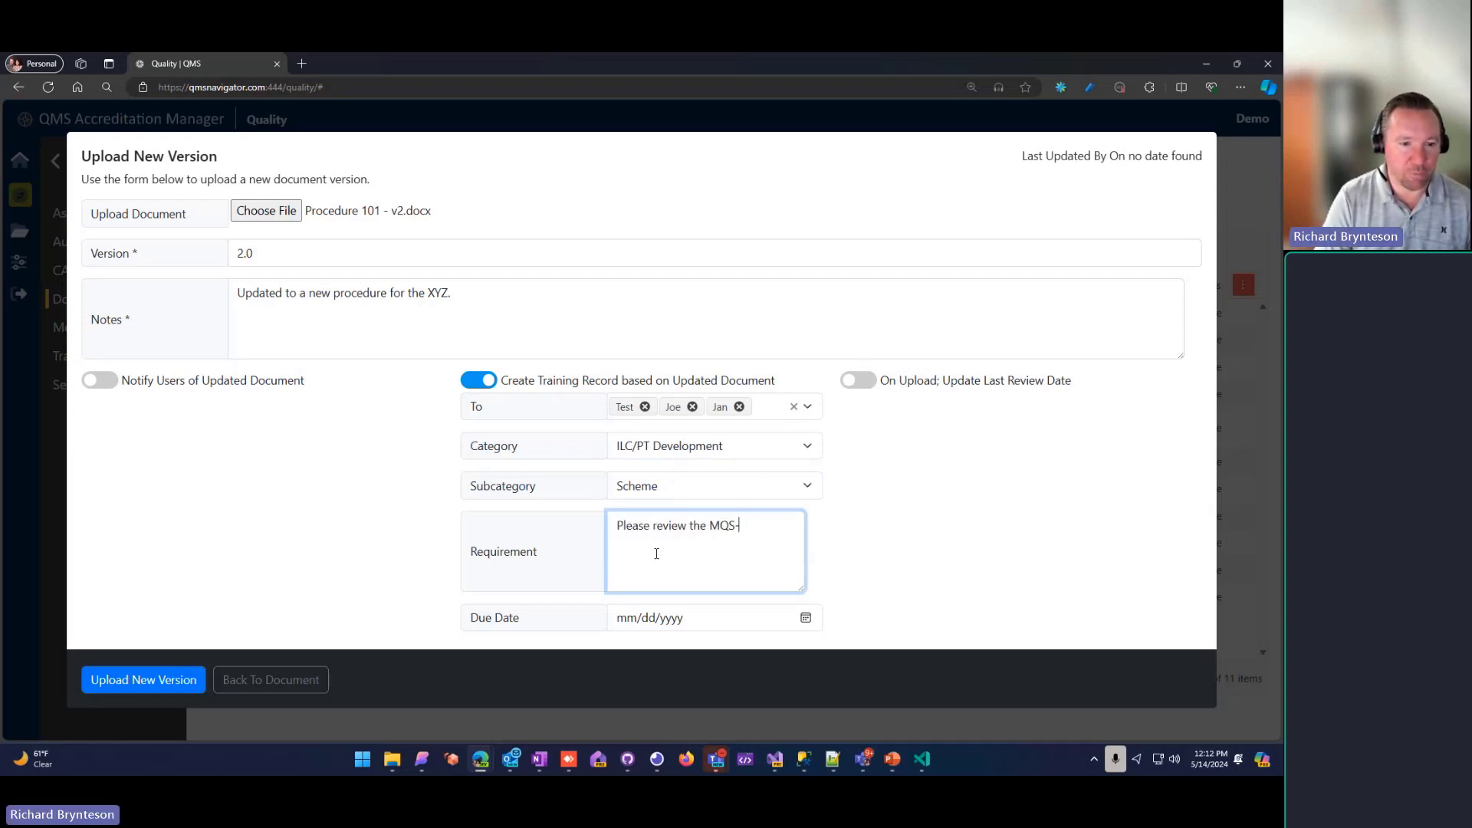
key(BackSpace)
key(BackSpace)
key(BackSpace)
key(BackSpace)
text(QMS-201)
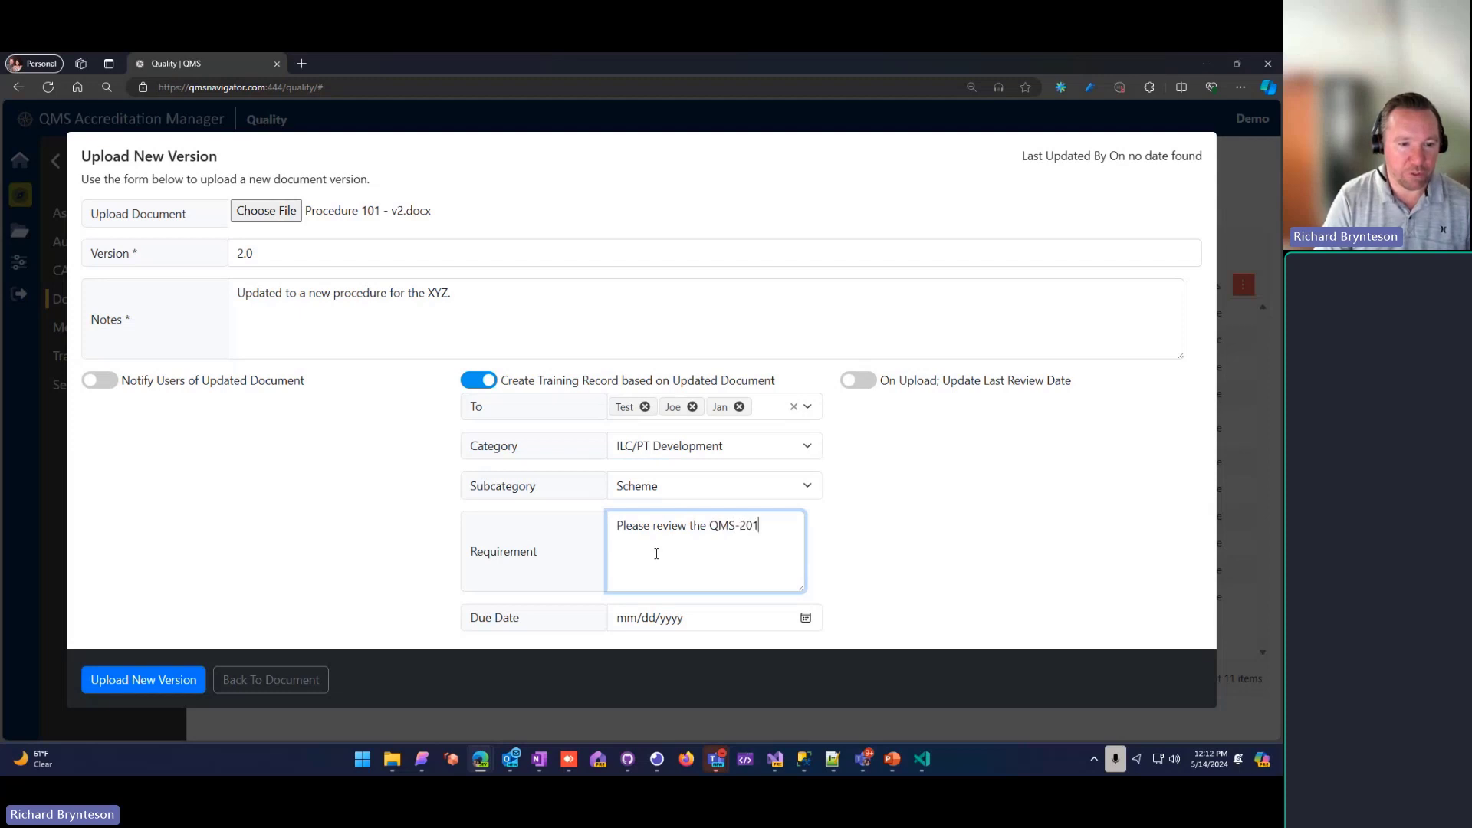
text( document and)
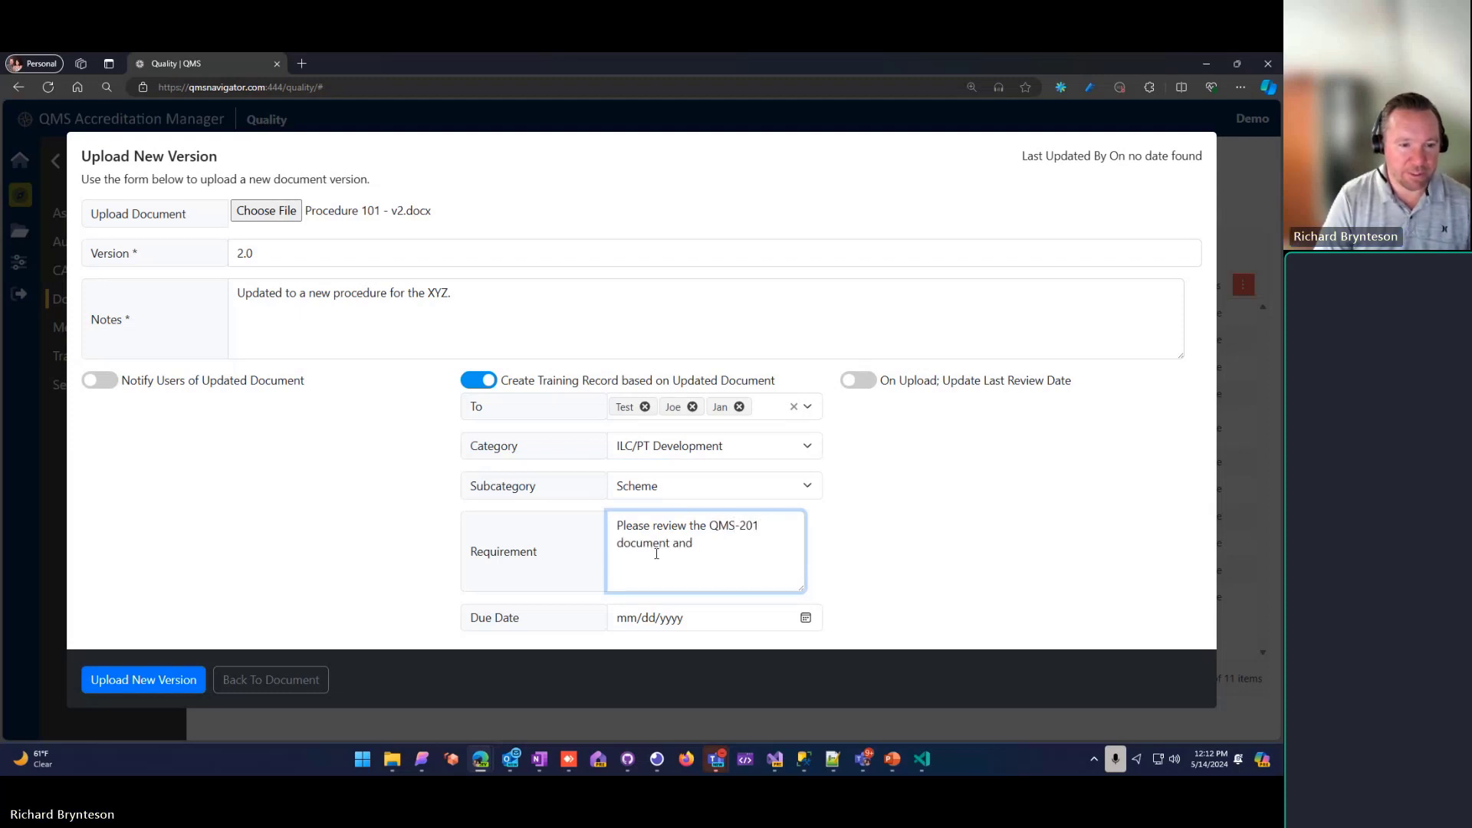
text( noted chang)
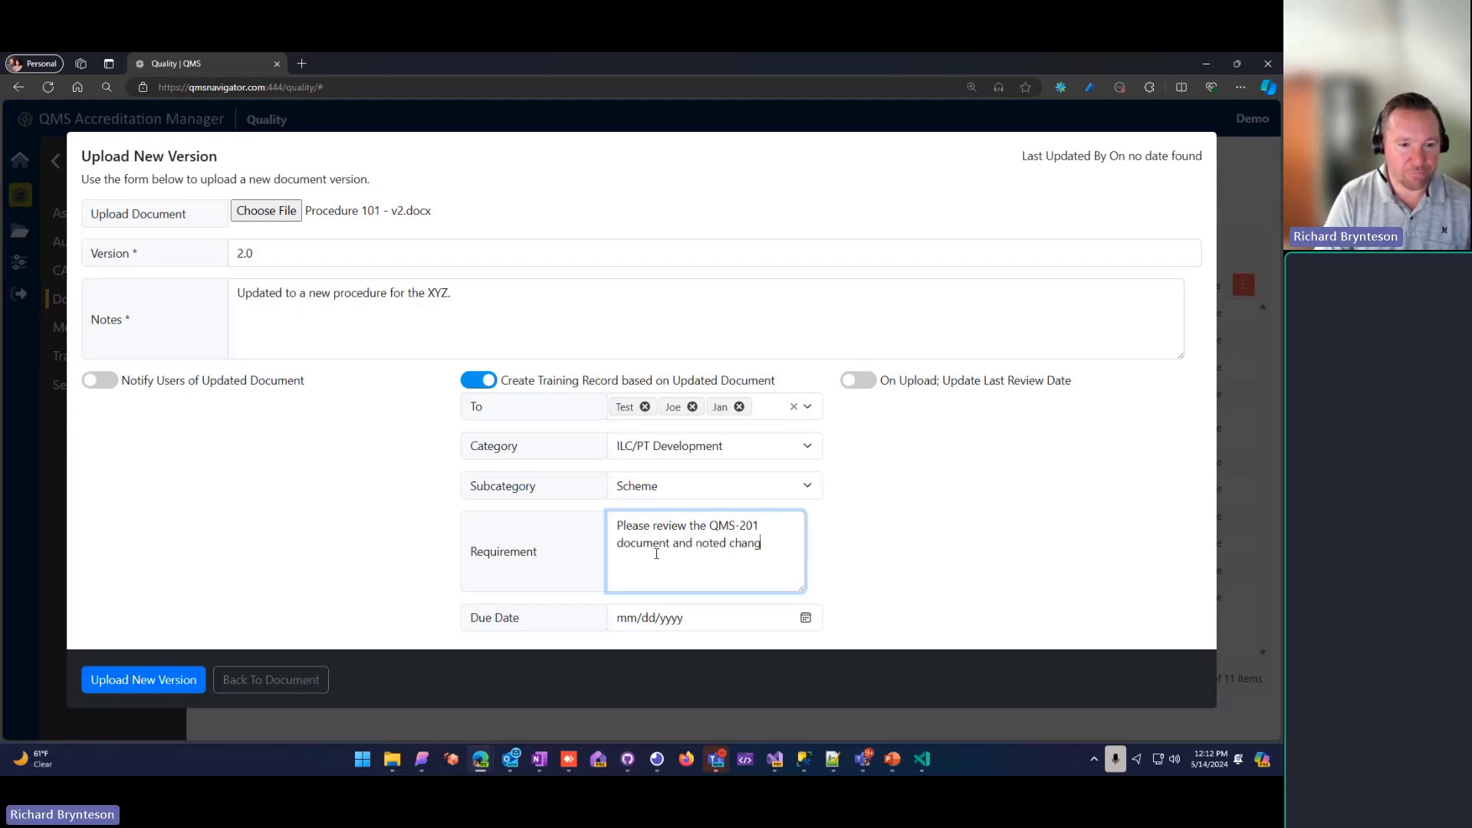
text(es.)
Step: Set the training record's due date to 06/19/2024
click(805, 617)
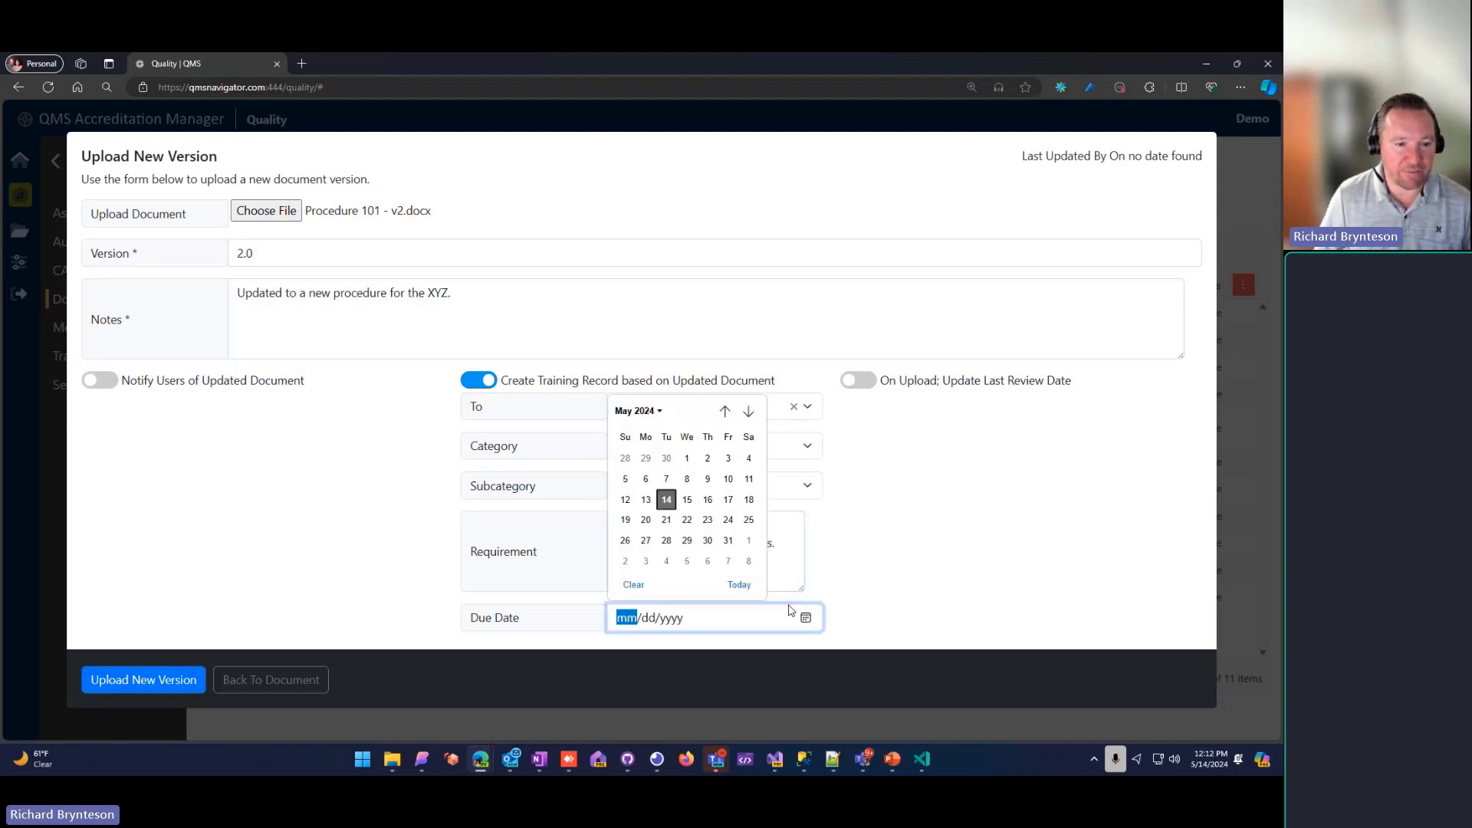
click(748, 411)
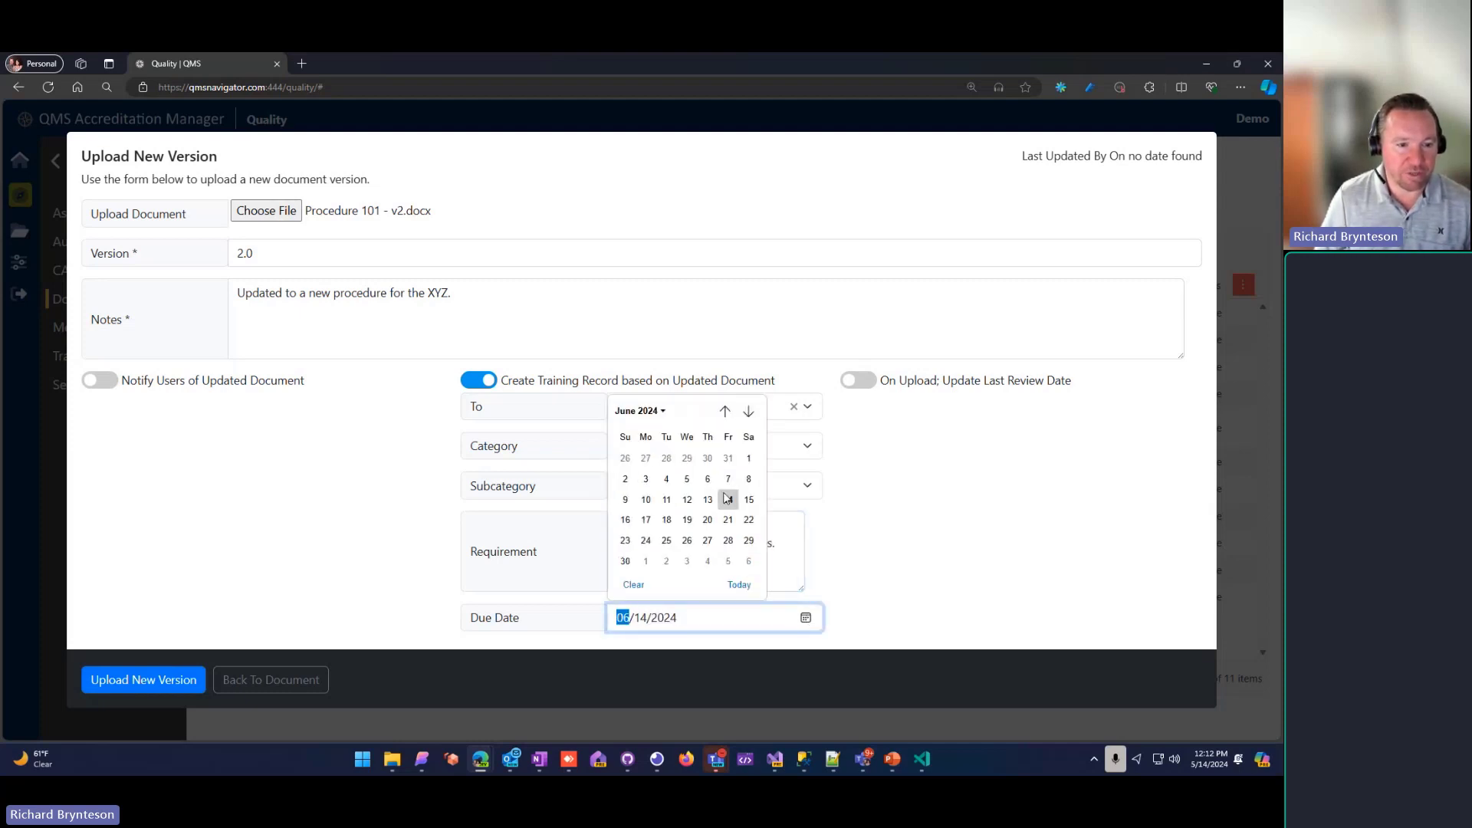
click(687, 518)
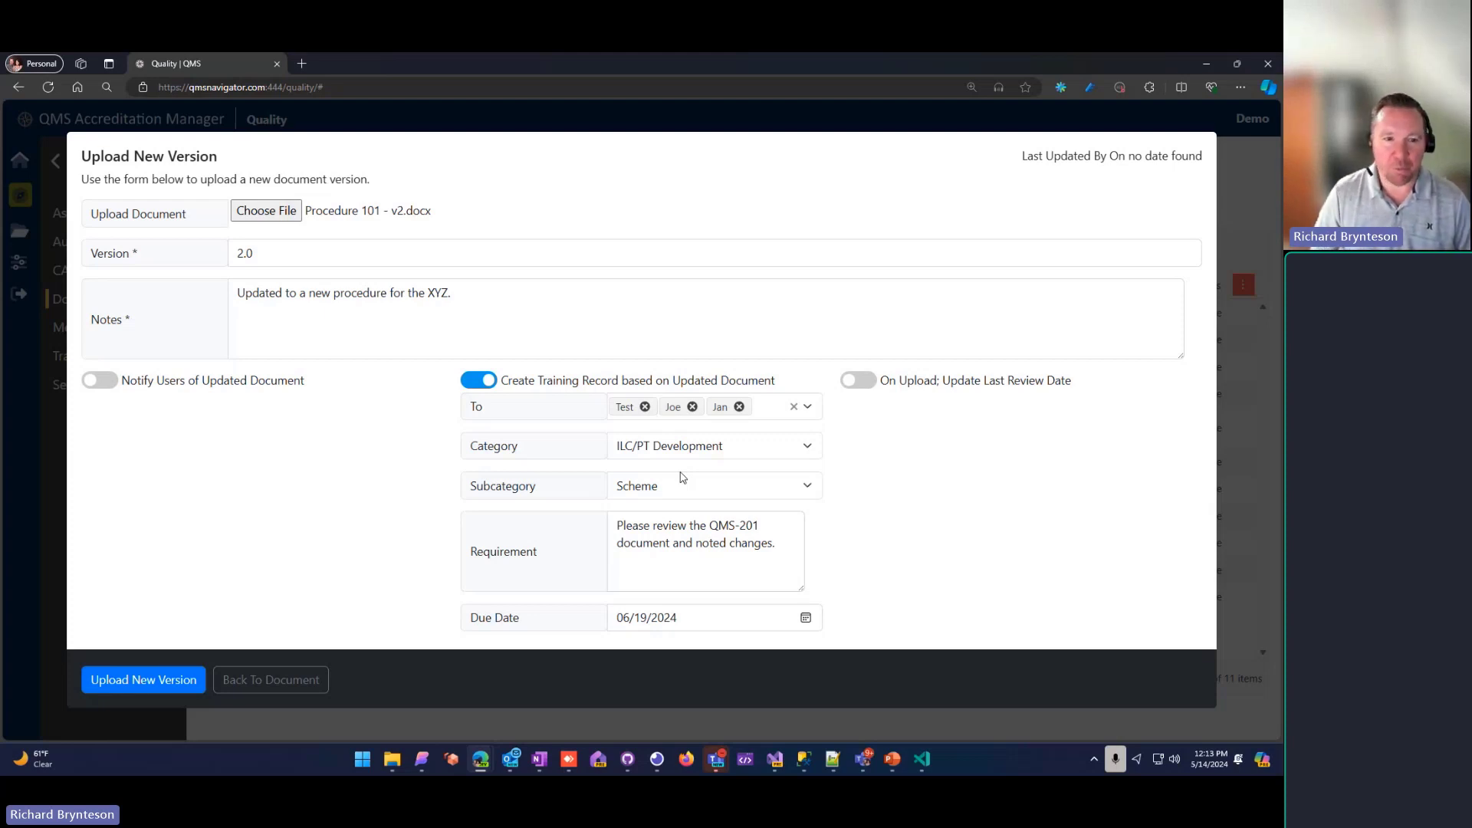
Step: Upload the new version with training record creation turned off and the last review date set to update on upload
click(861, 381)
click(489, 381)
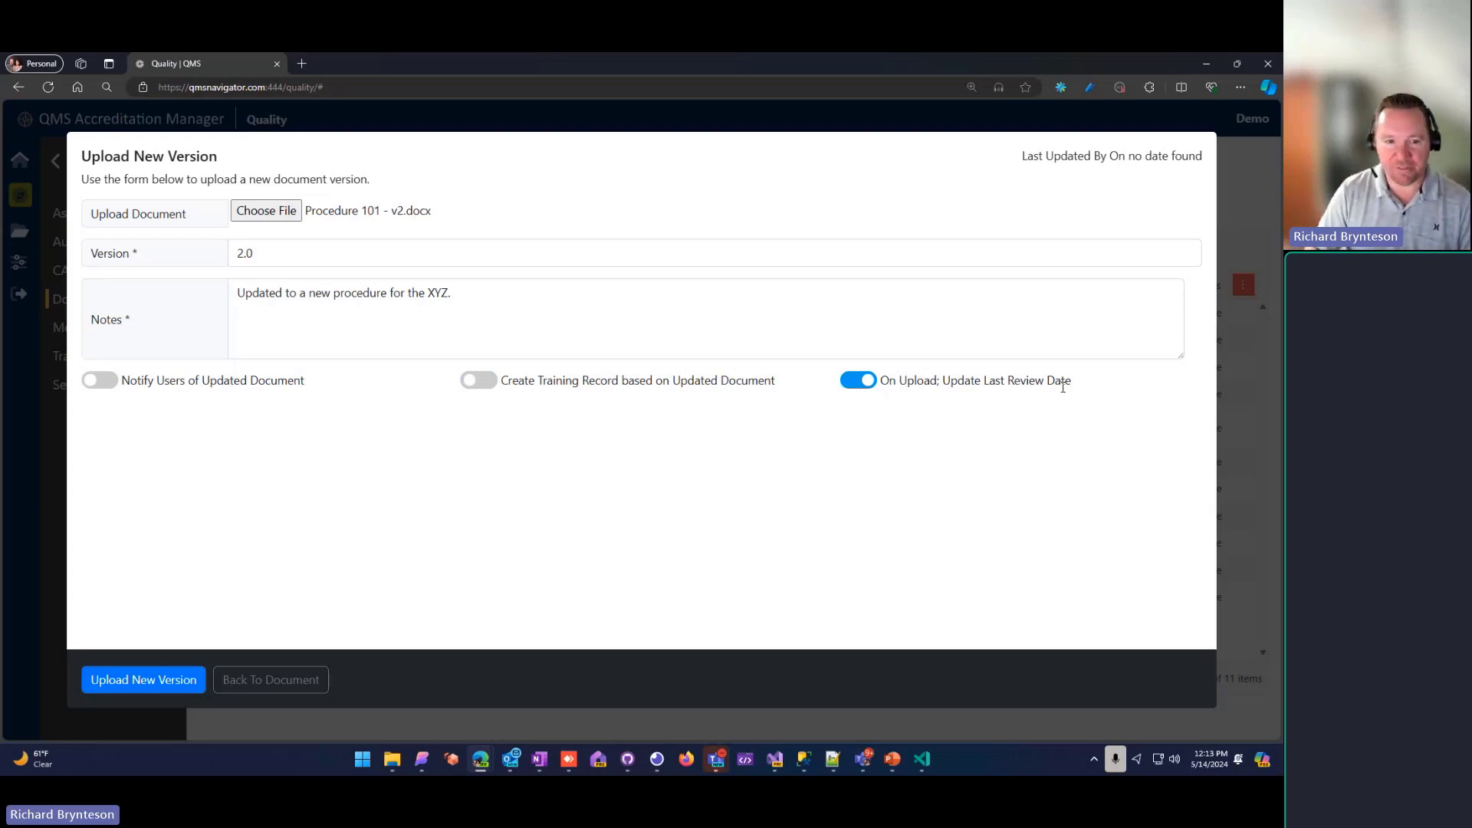
click(866, 384)
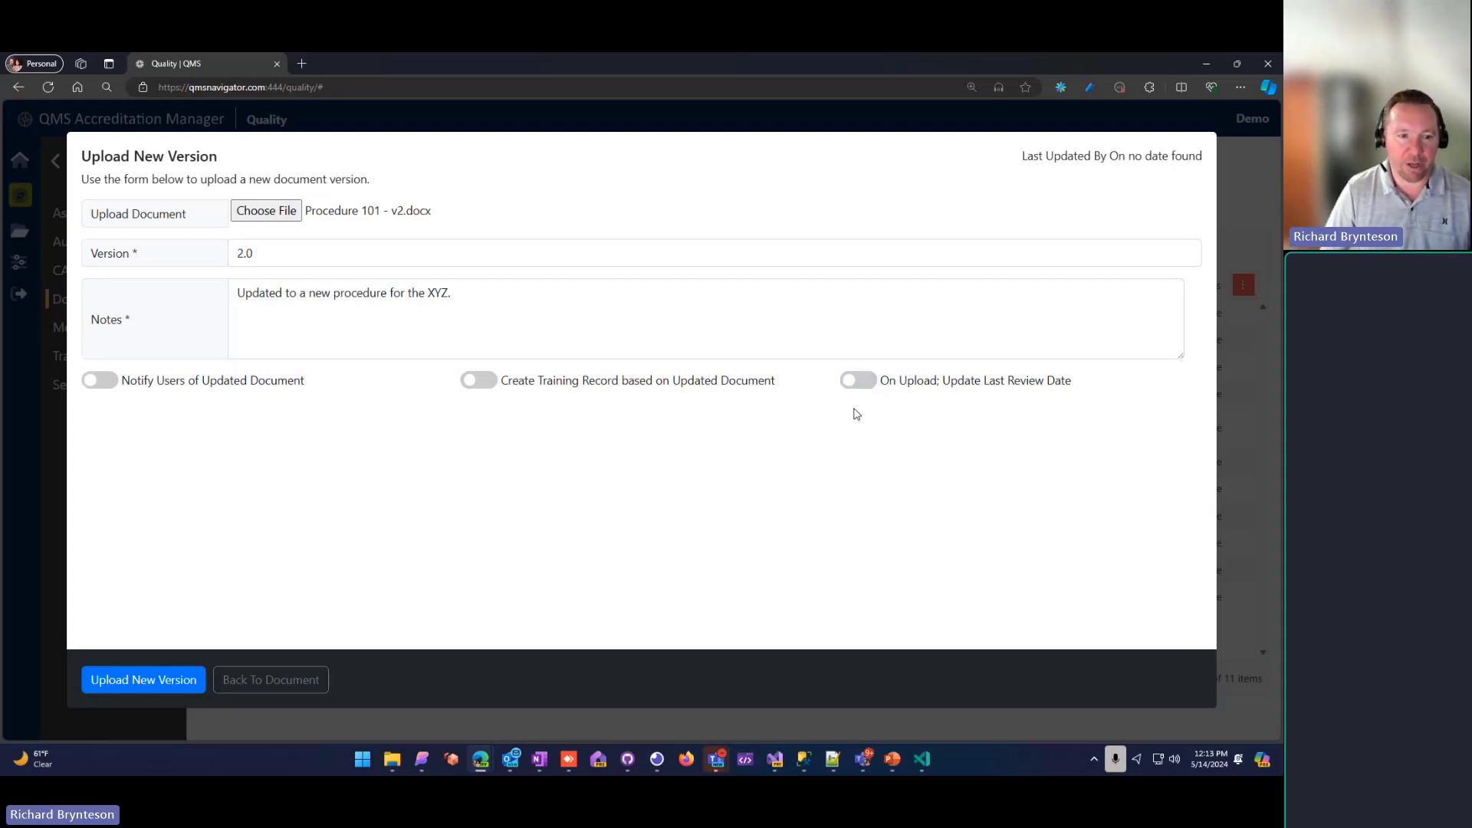
click(864, 383)
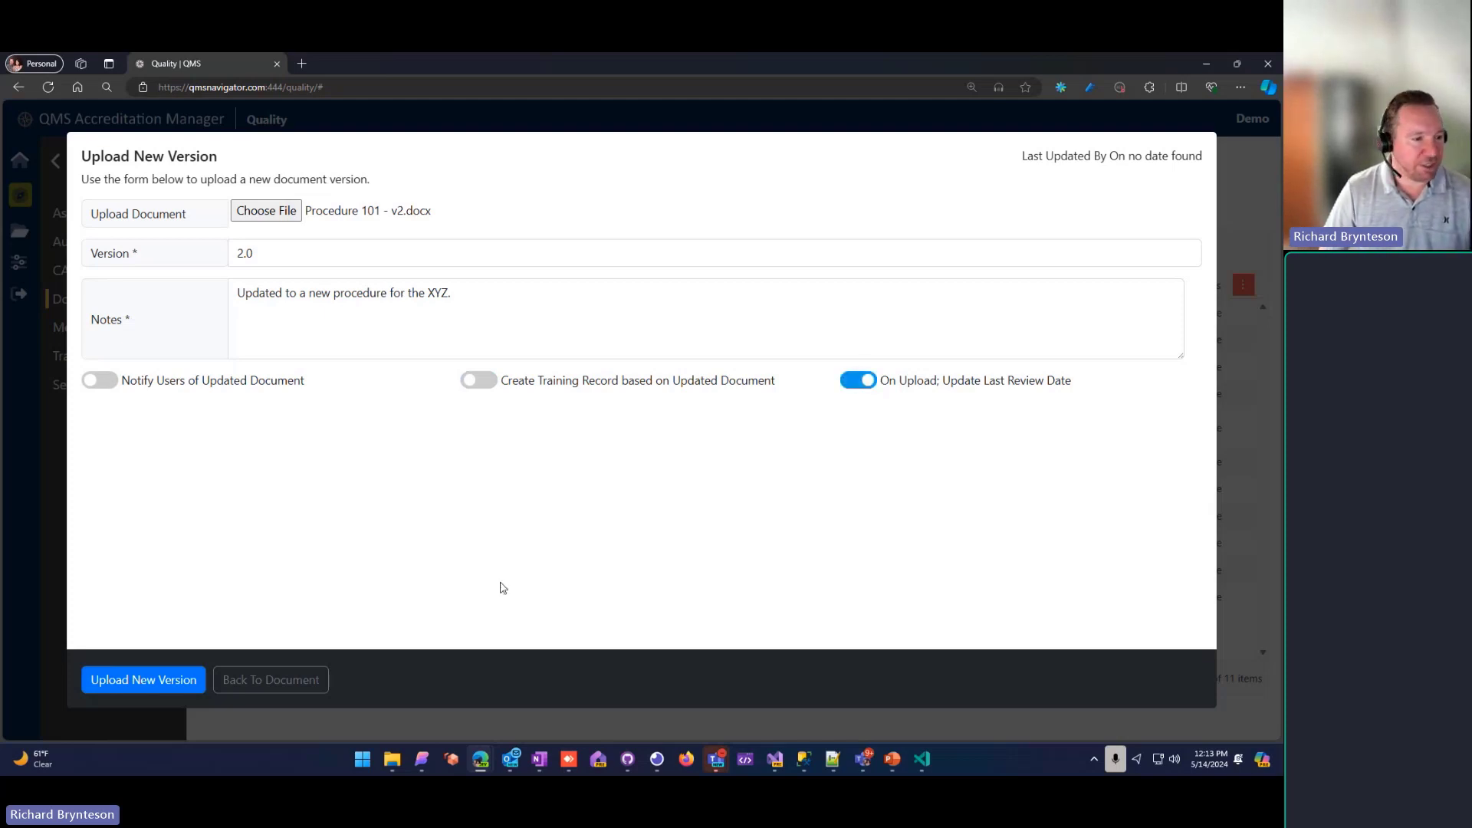
click(197, 675)
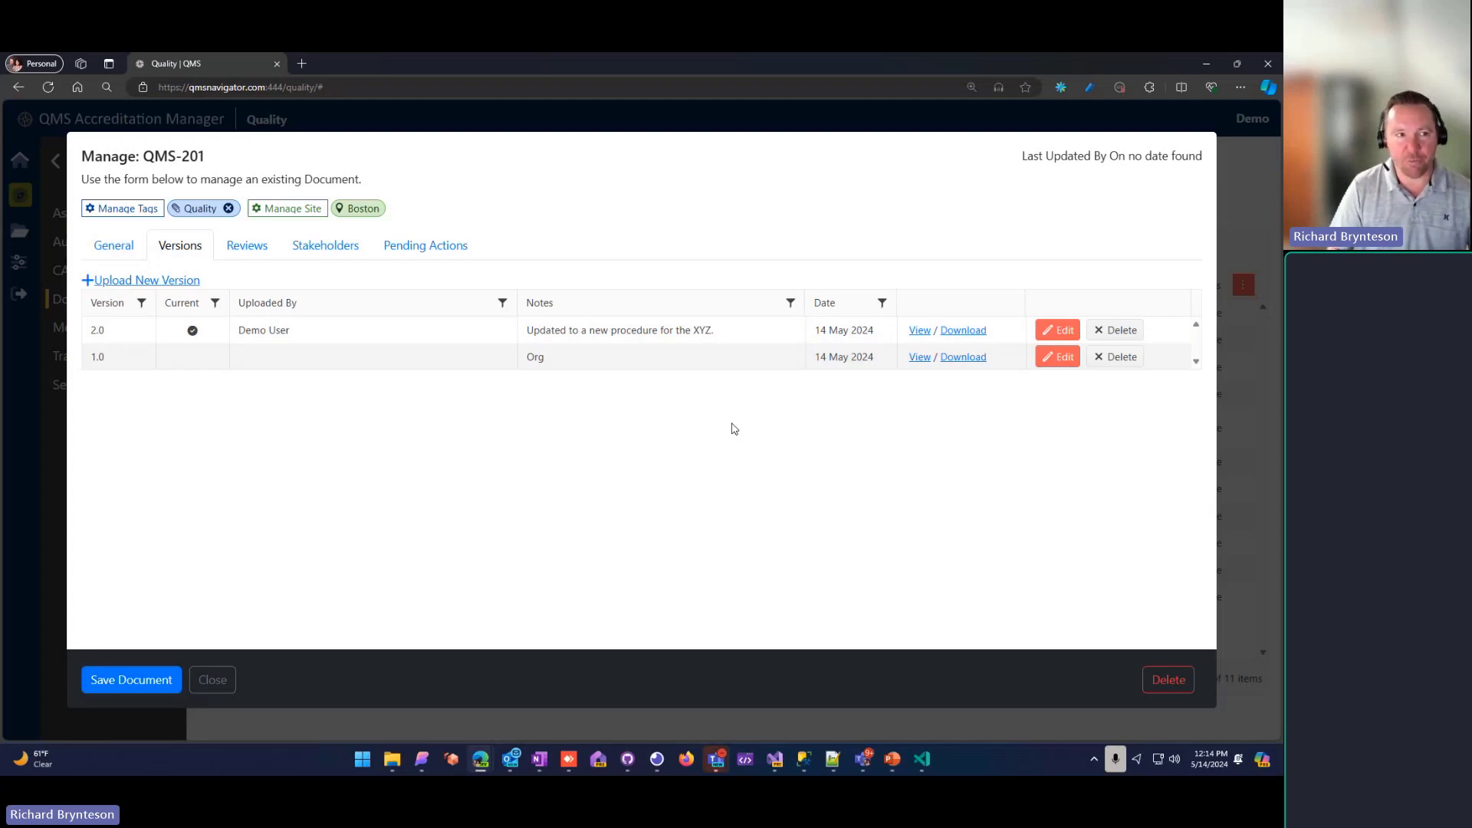
Step: View the version 2.0 file of QMS-201 in the browser and close it again
click(919, 332)
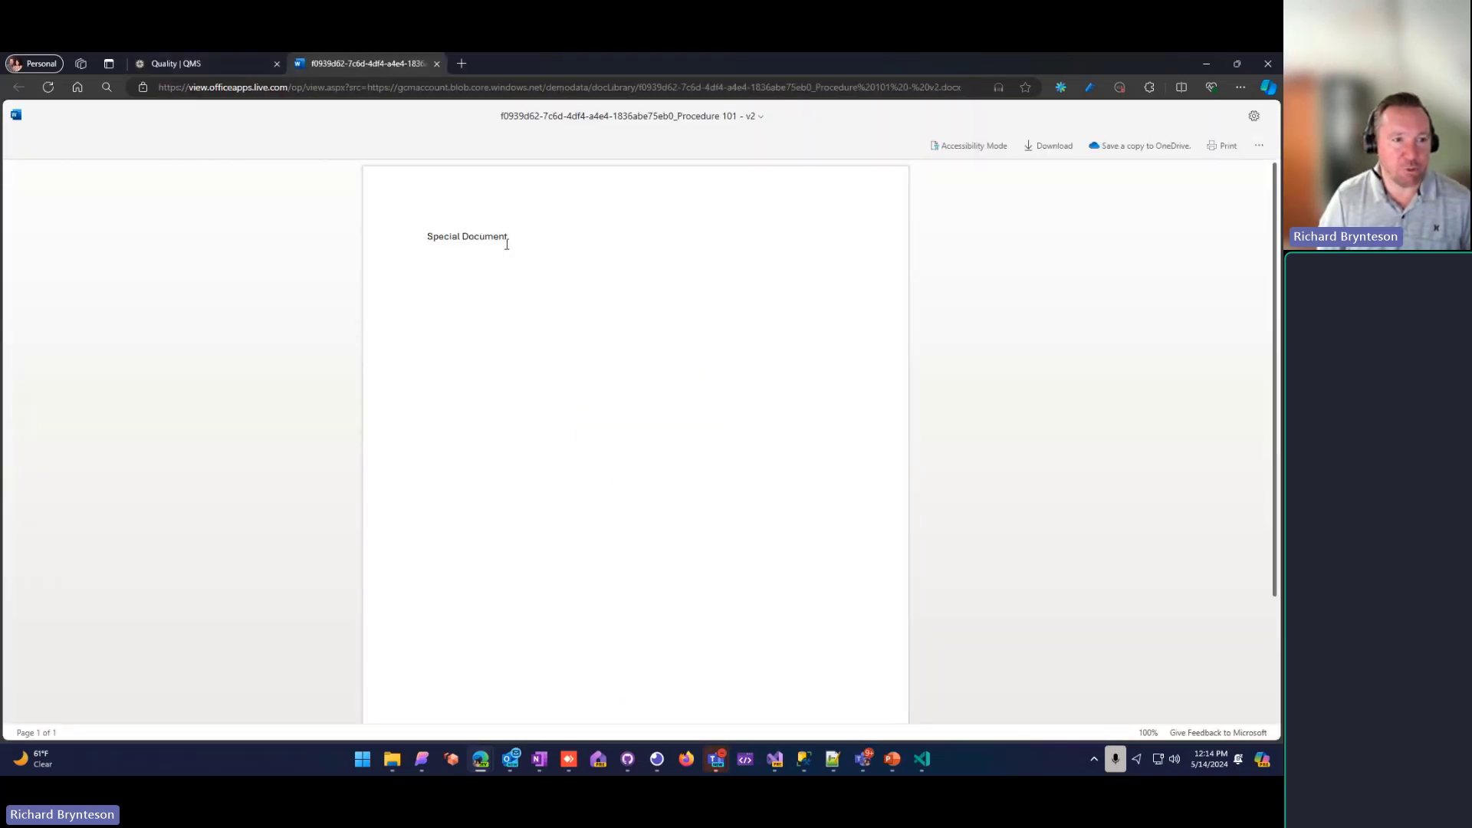
click(435, 64)
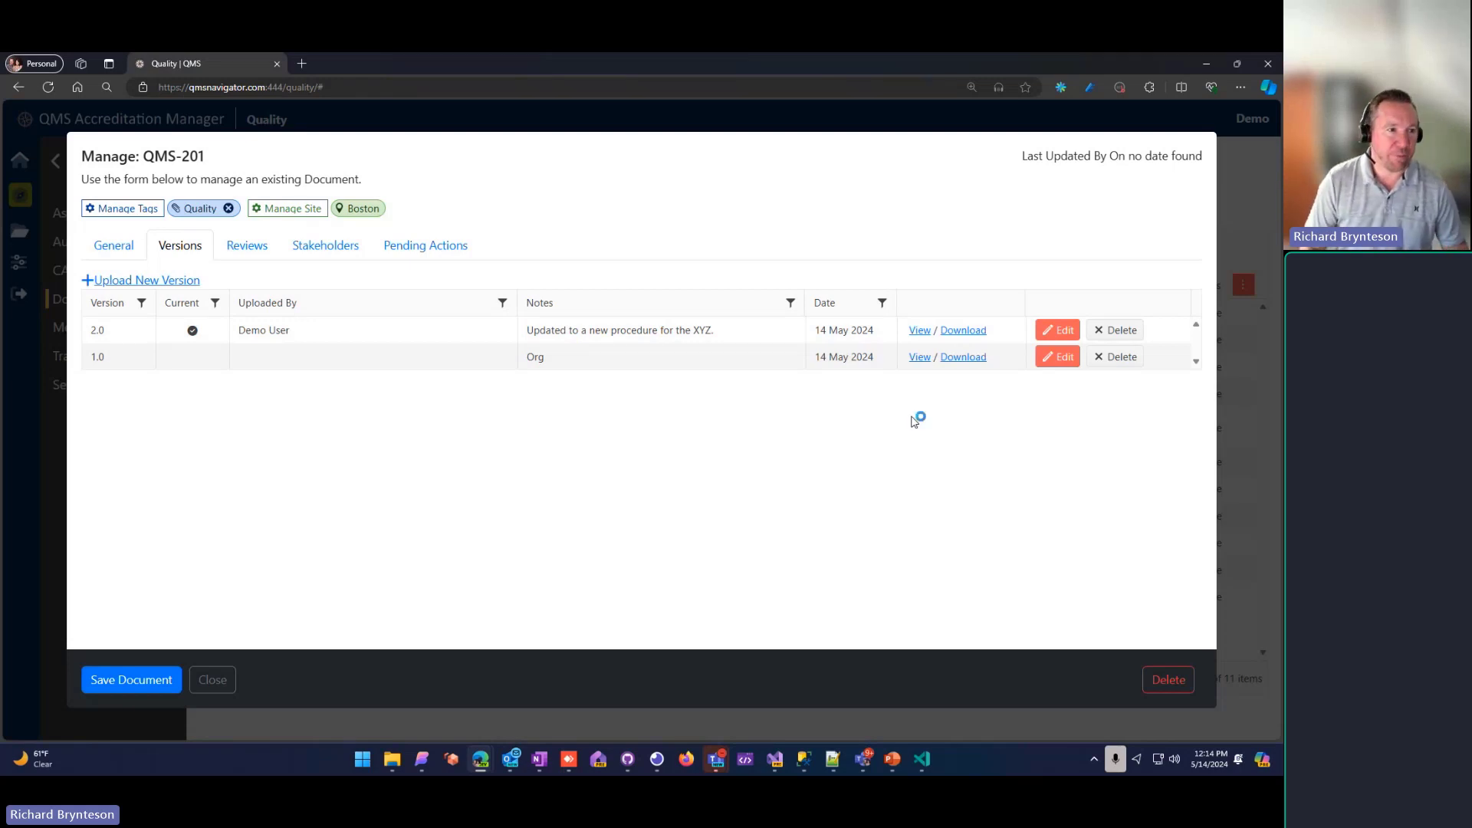
Step: Add a document review to QMS-201 with the note "Reviewed document, no changes are needed."
click(246, 247)
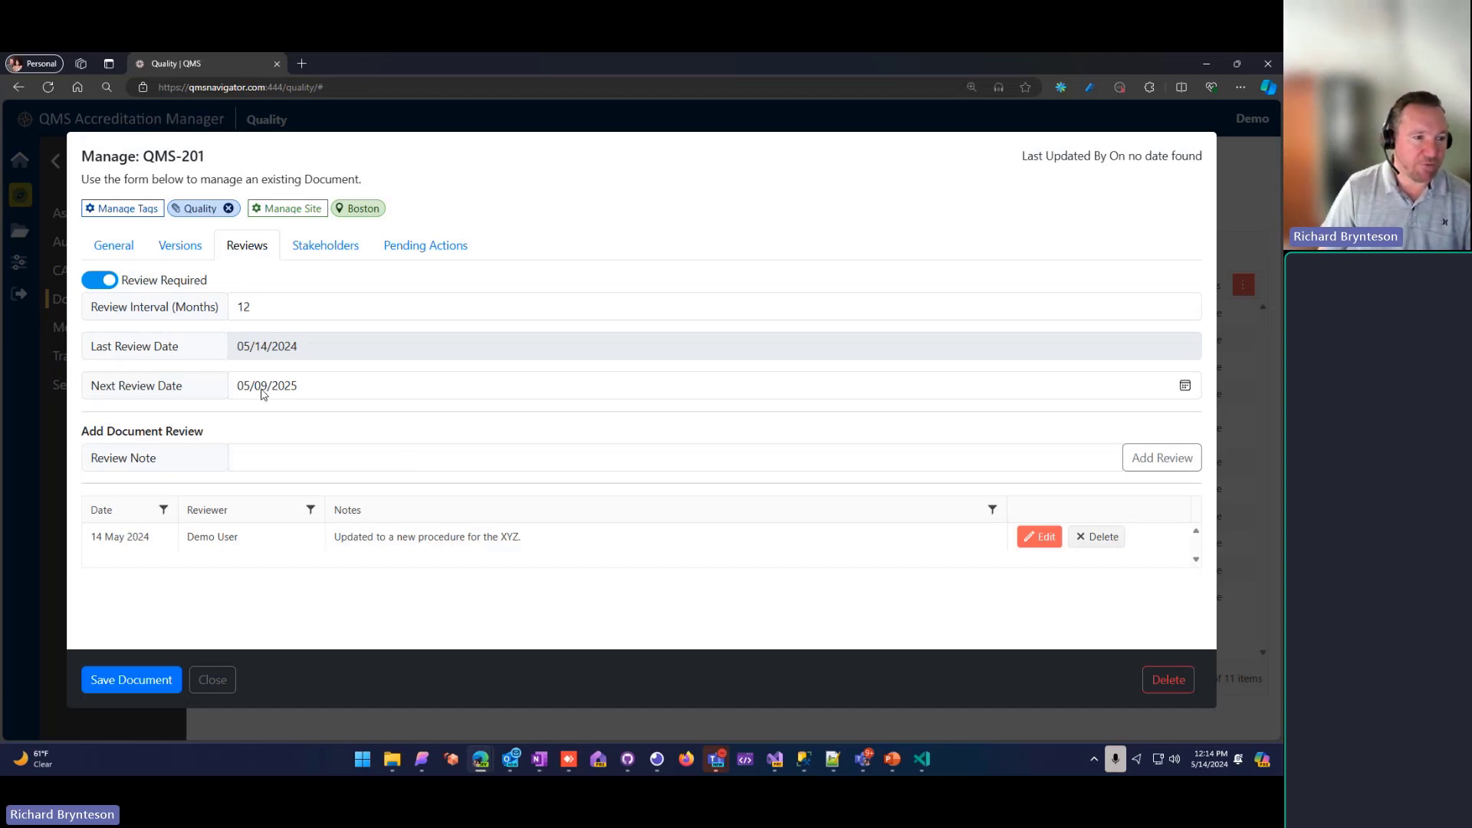
click(291, 453)
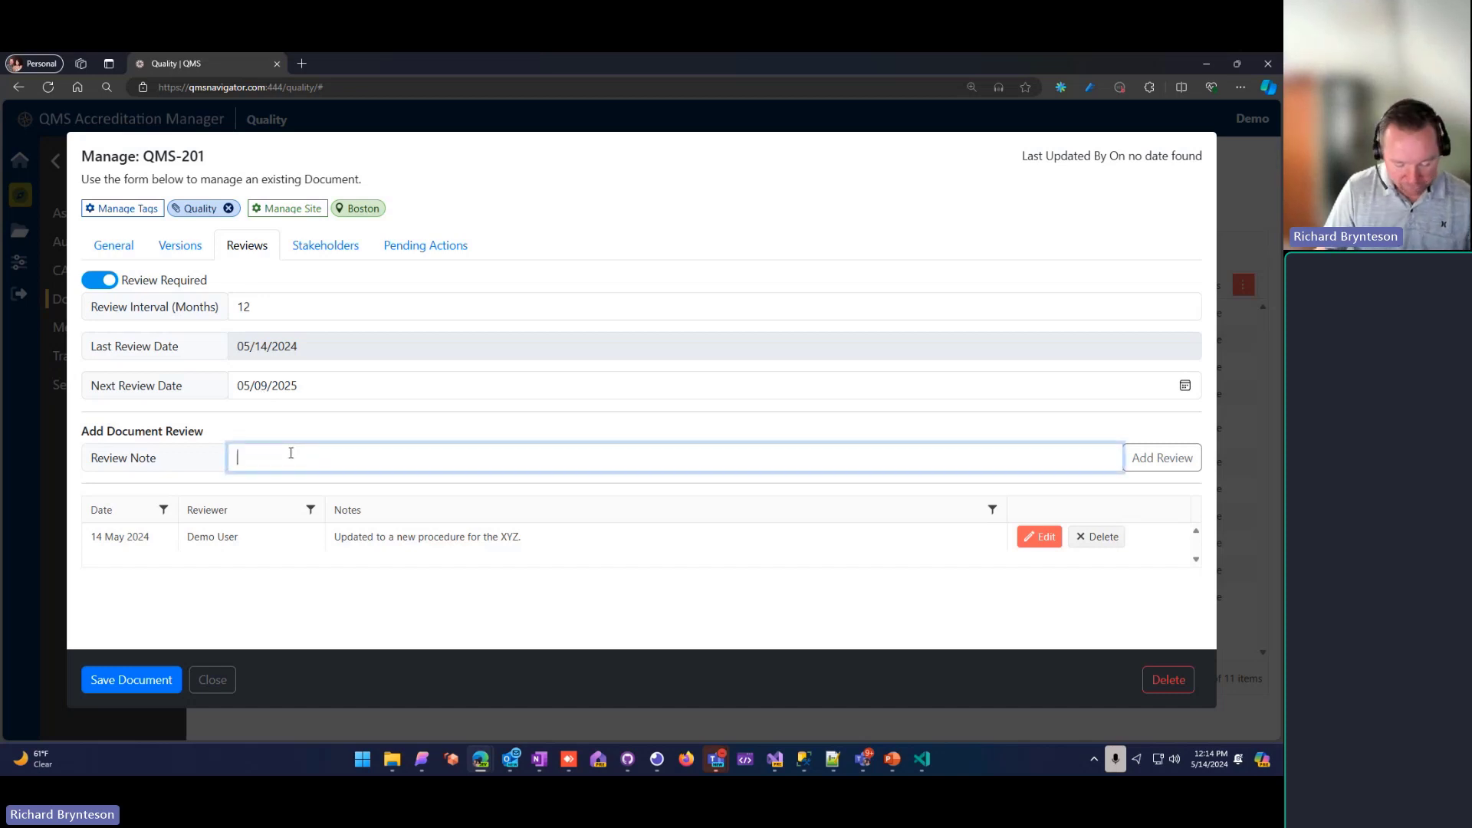
text(Revie)
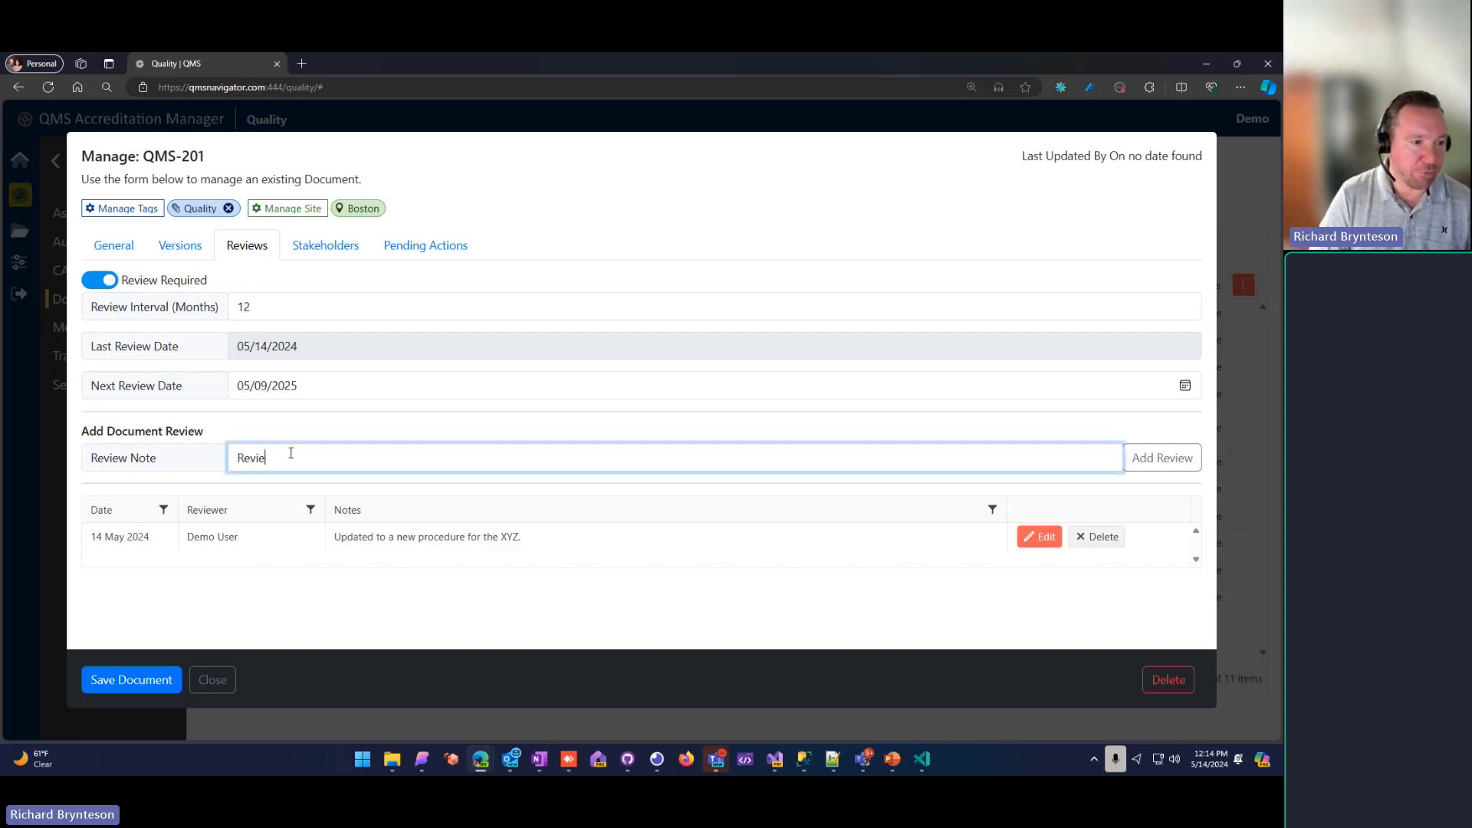
text(wed document, no )
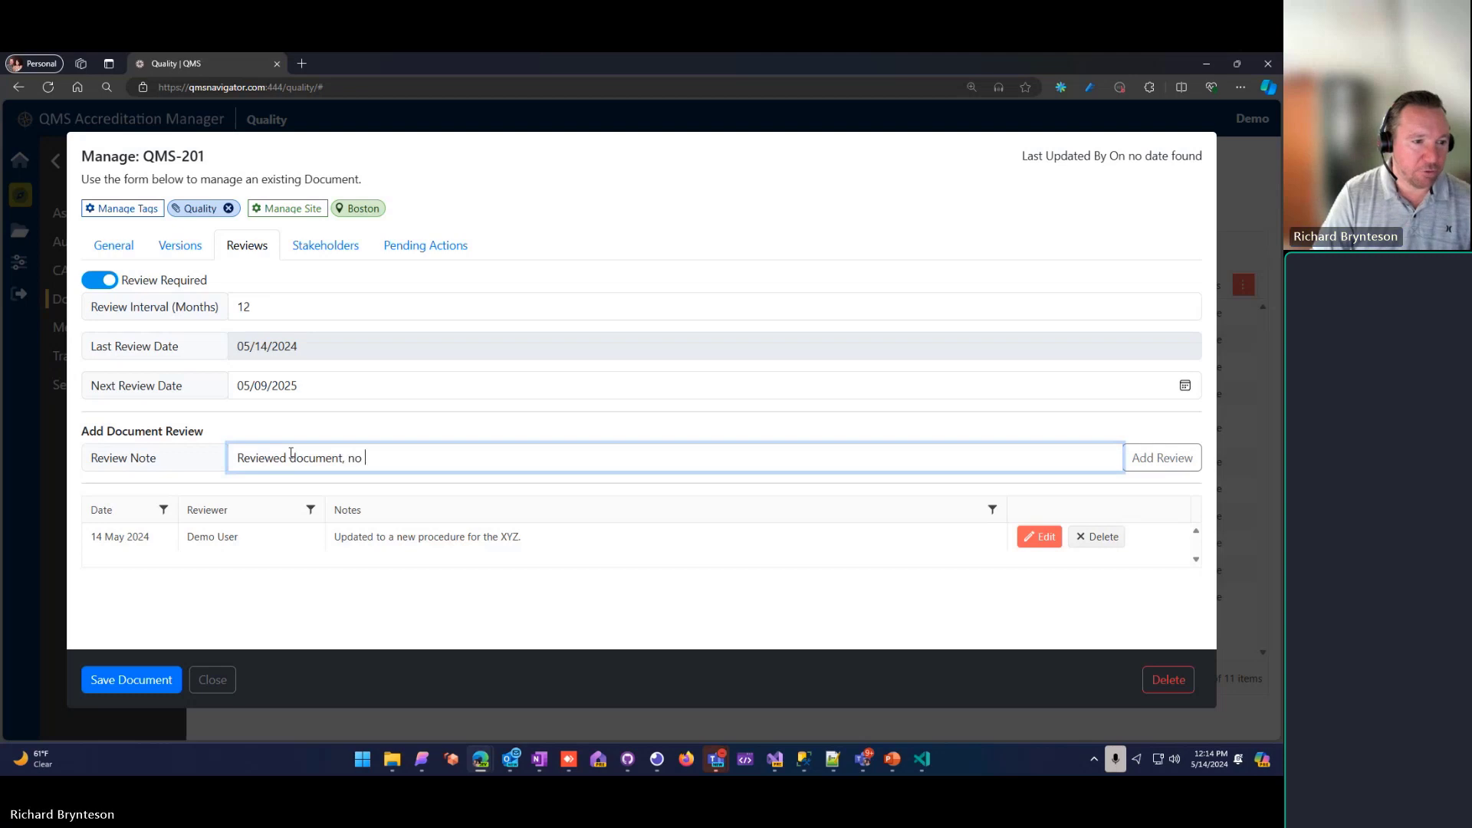
text(changes are needed.)
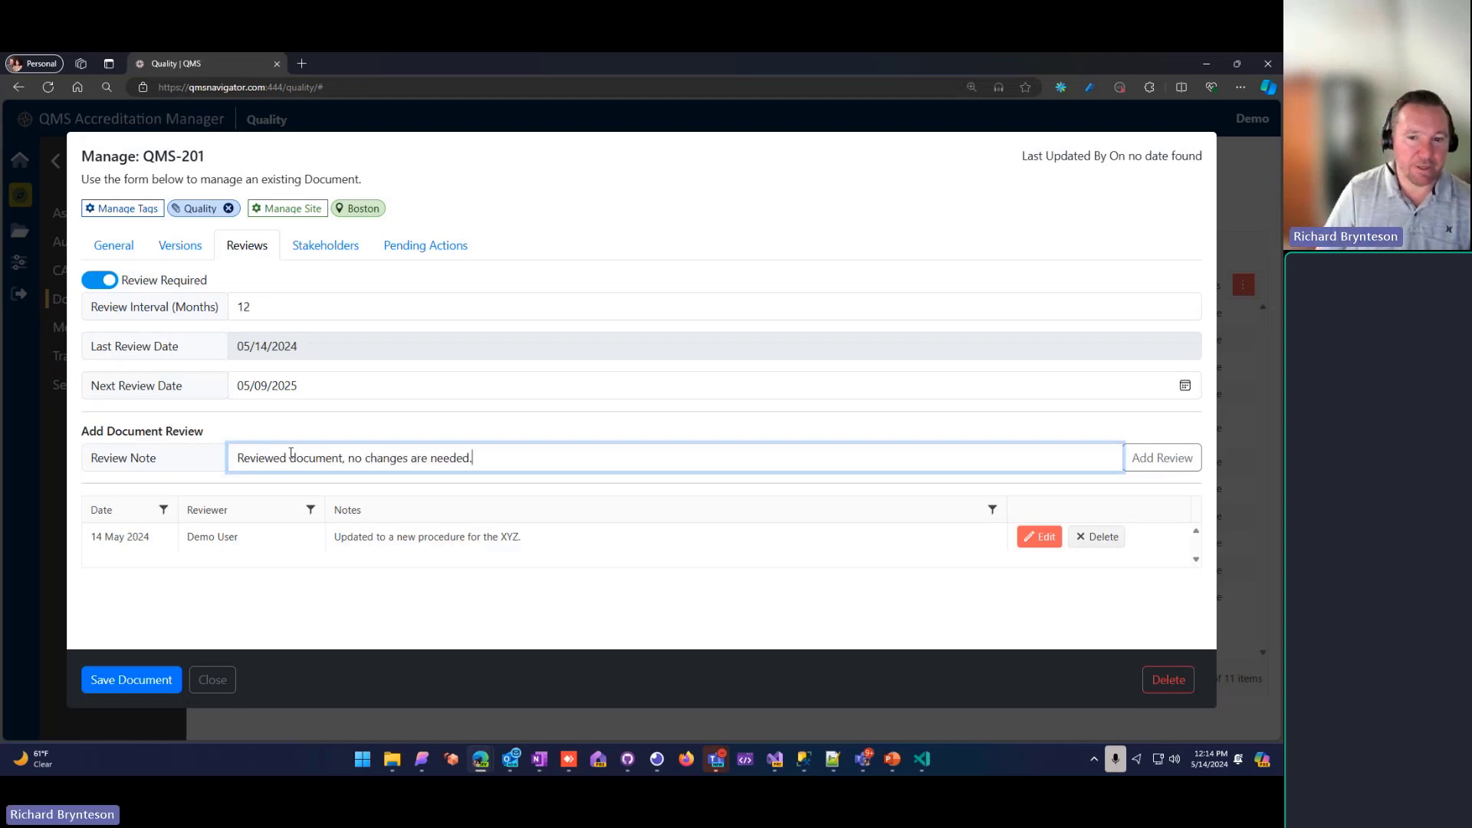
click(1167, 463)
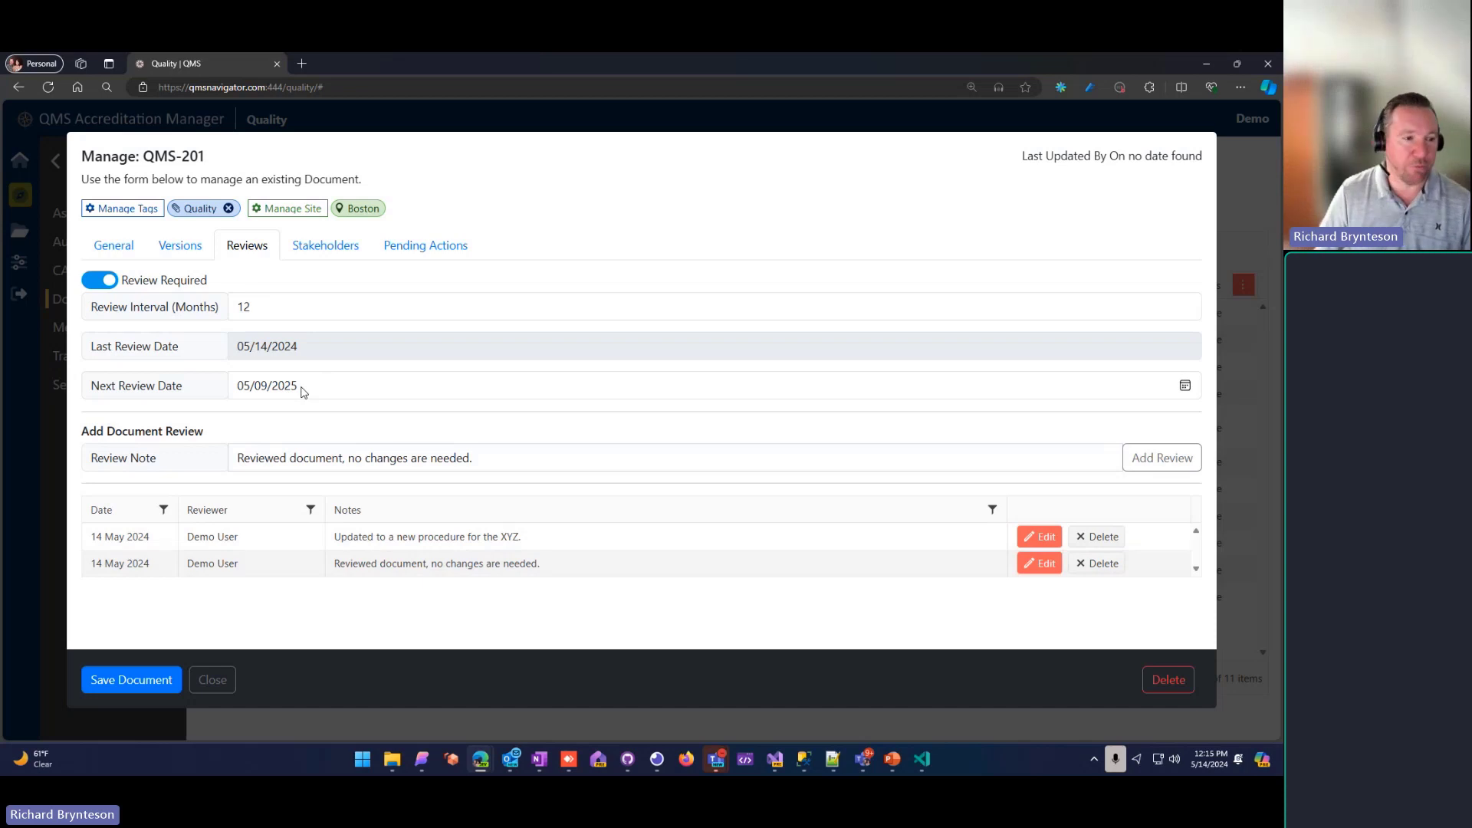
Step: Check the stakeholders and general details of QMS-201 and close the document
click(313, 245)
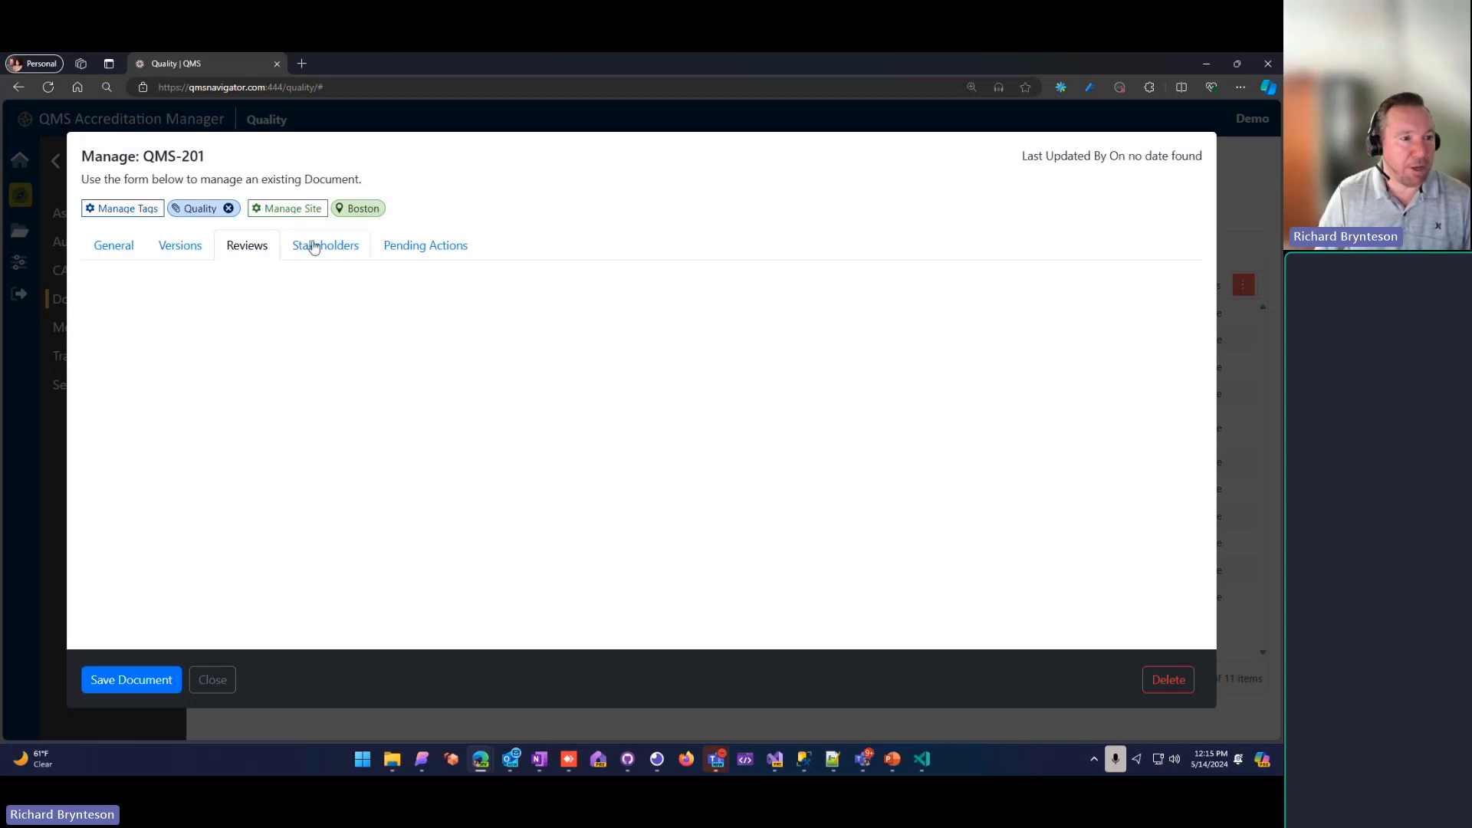
click(129, 249)
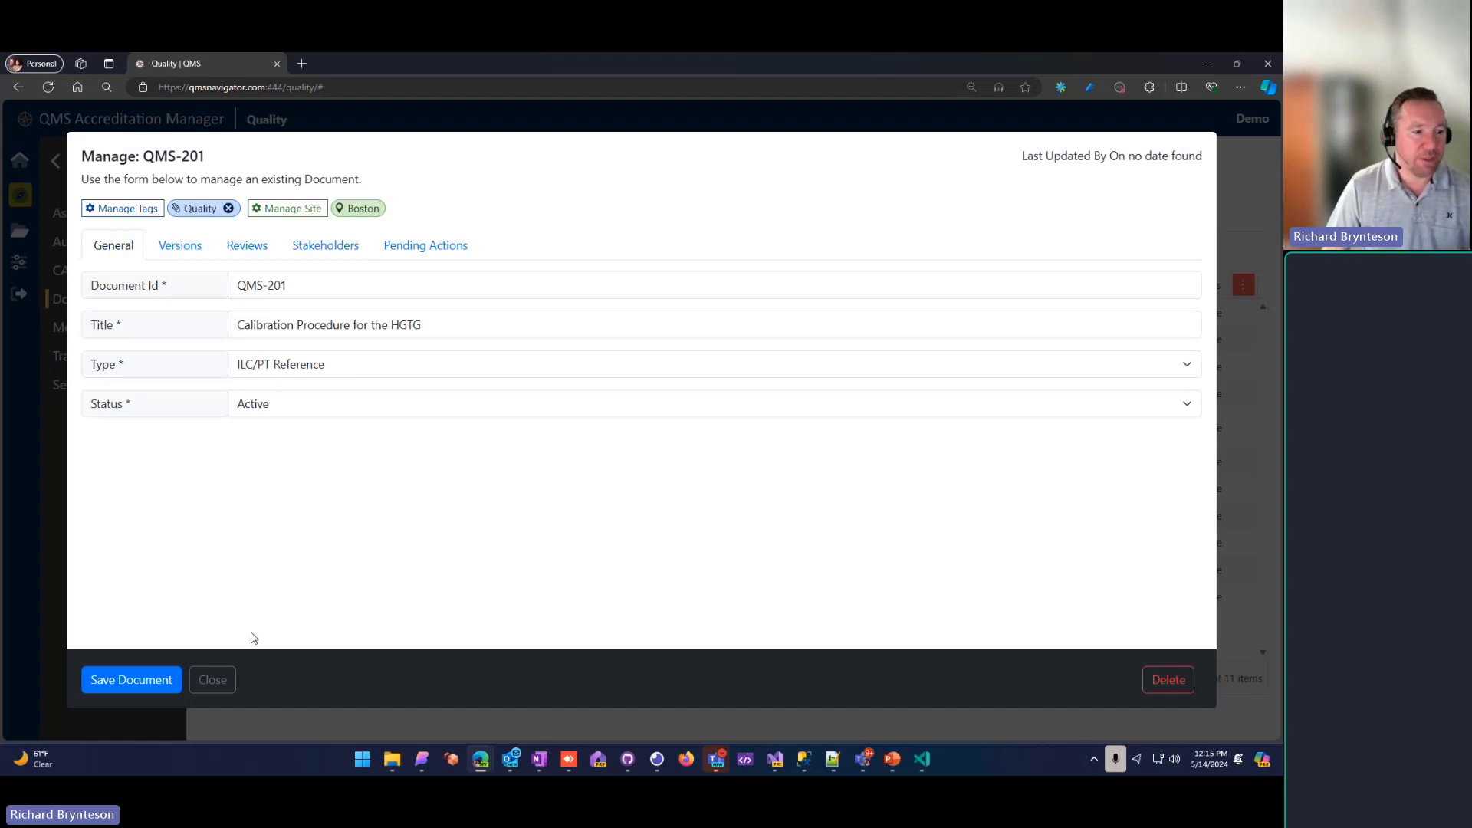
click(213, 679)
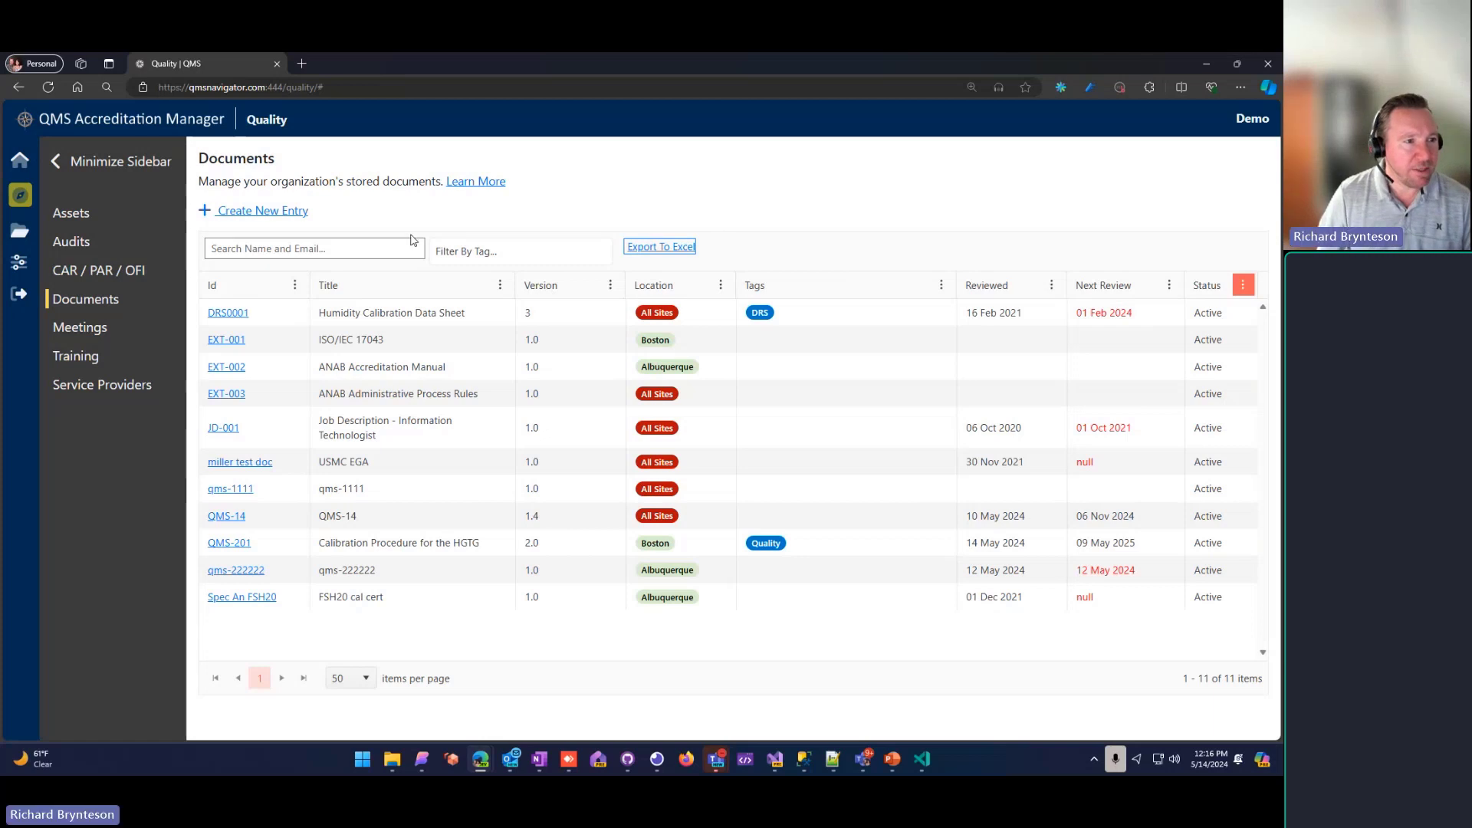
Step: Search the documents list for "QMS" and clear the search
click(316, 251)
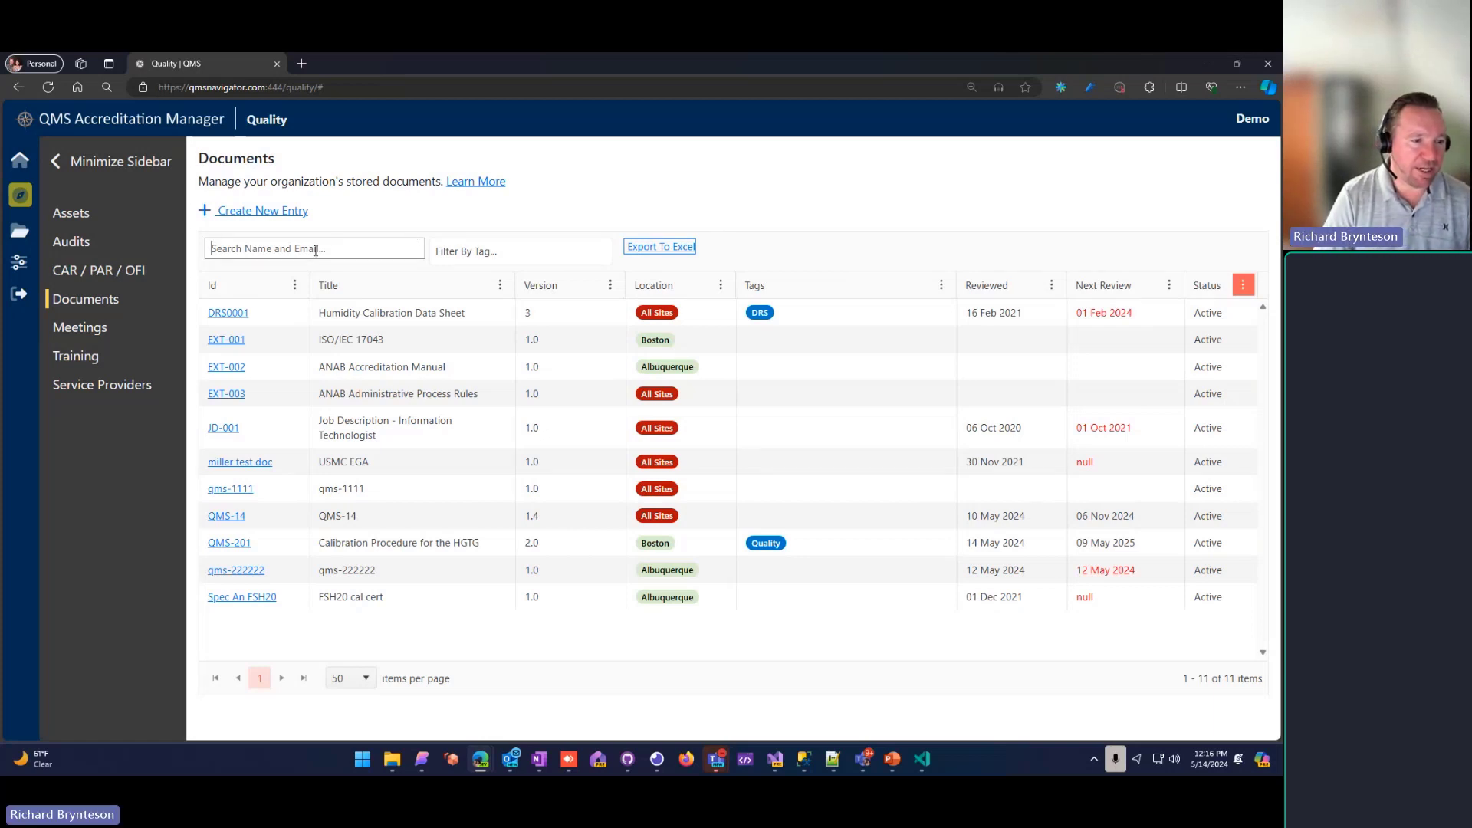
text(QMS)
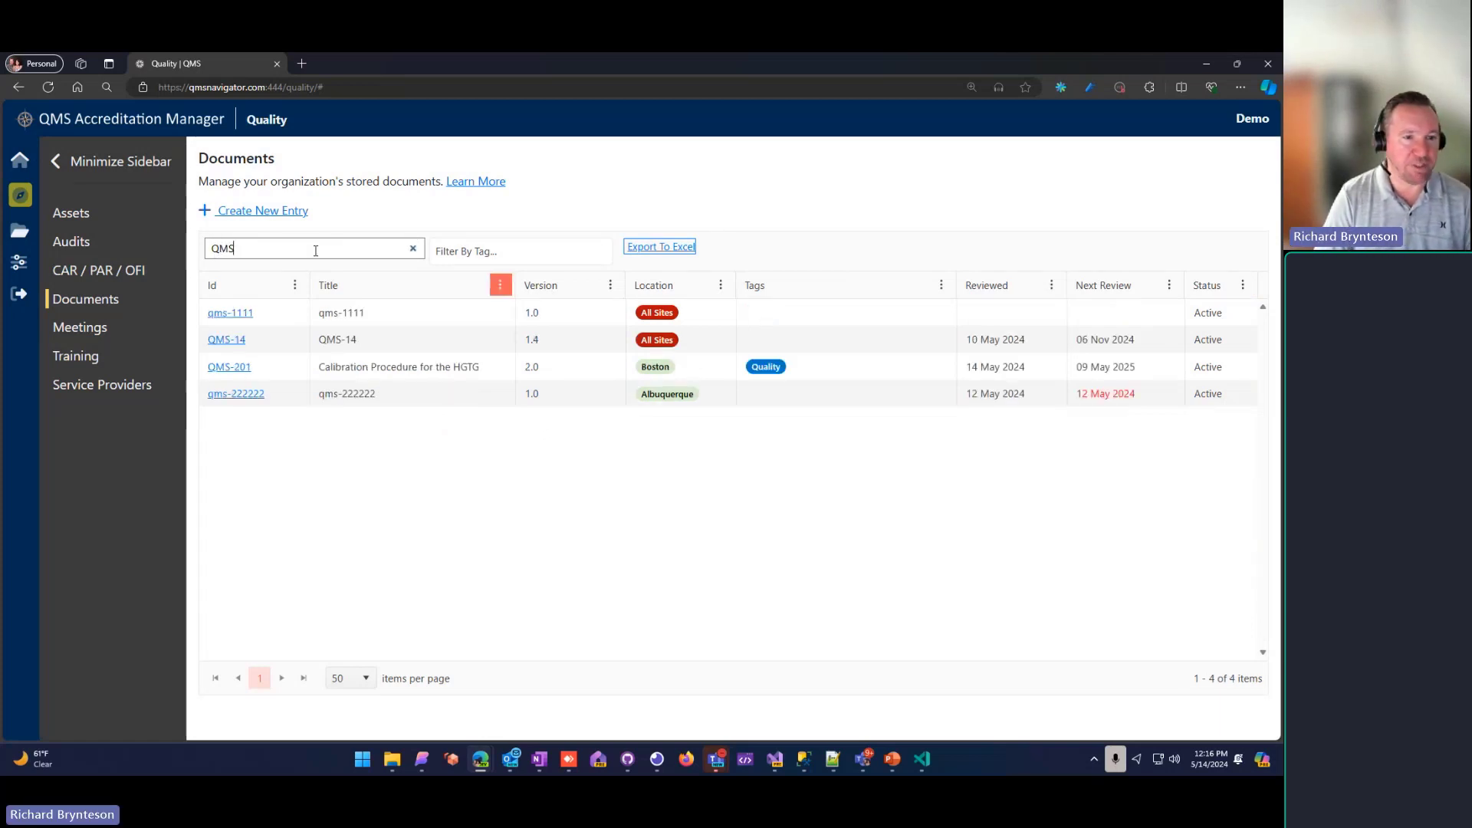
click(412, 248)
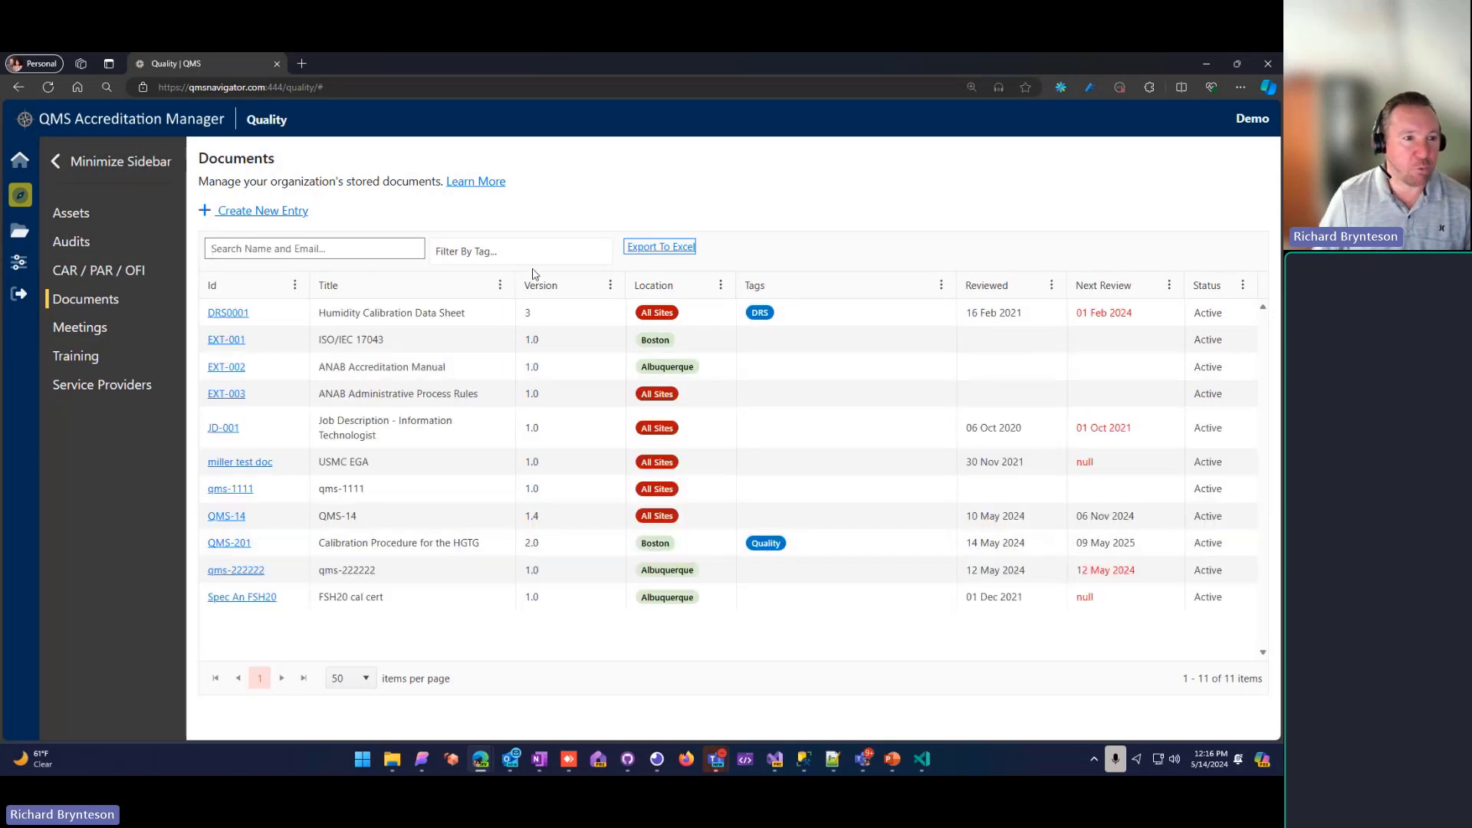
Step: Filter the documents list by the Quality tag and clear the filter
click(503, 252)
click(453, 297)
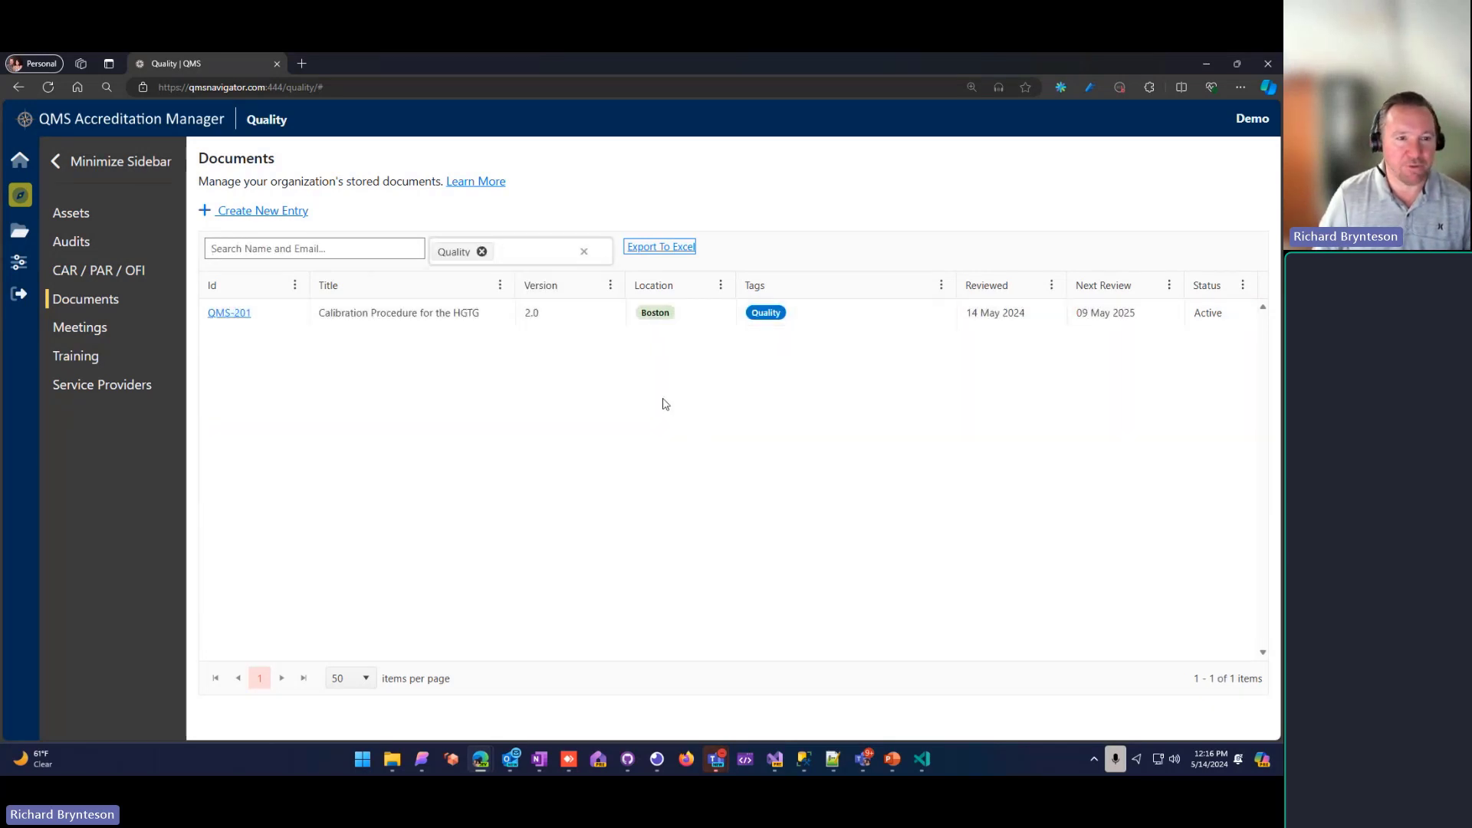
click(584, 251)
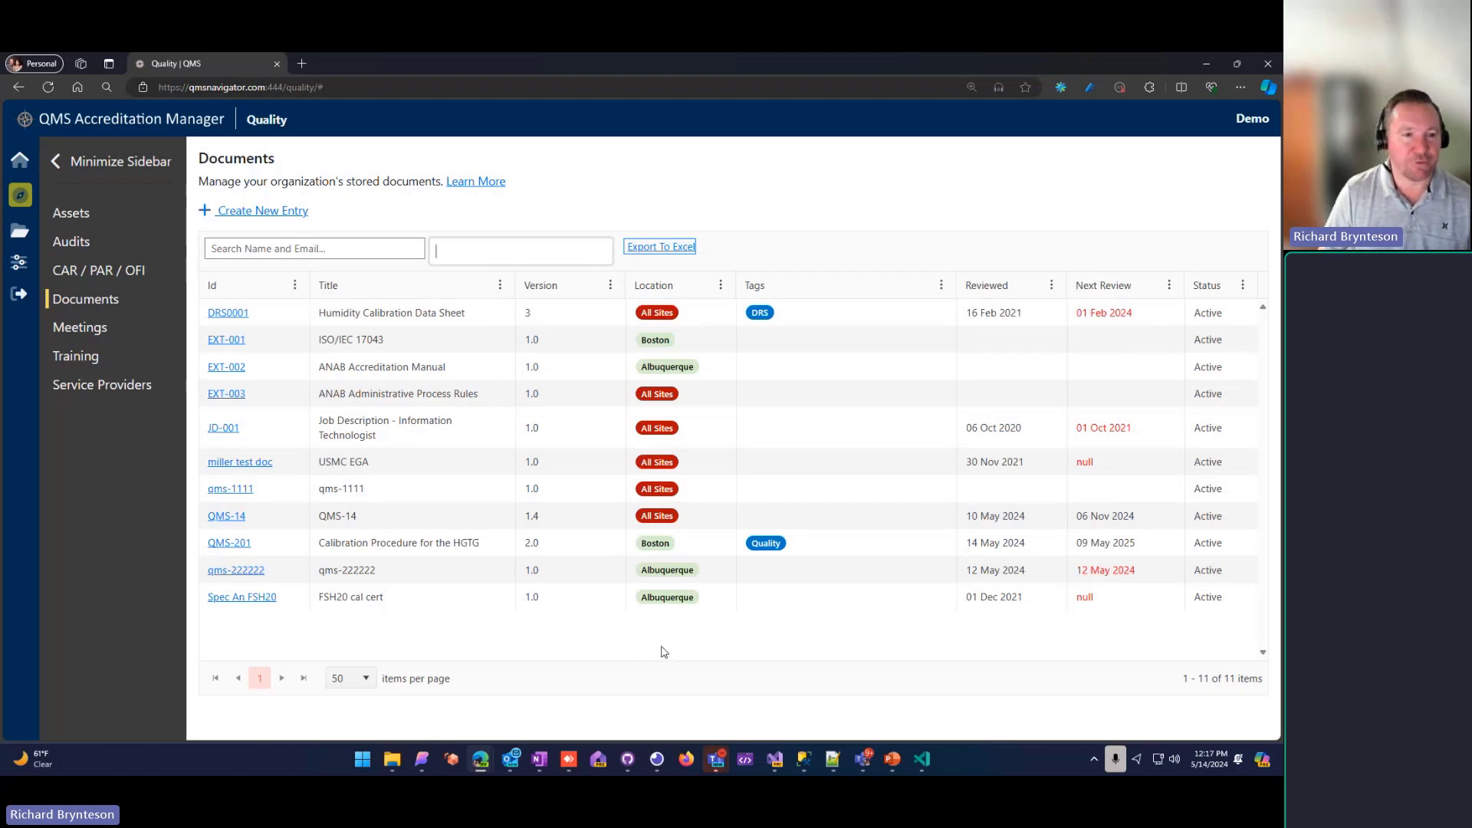
Step: Switch to PowerPoint and present QMS Documents.pptx from the Demo slide, advancing to the Permissions Example slide
mouse_move(897, 760)
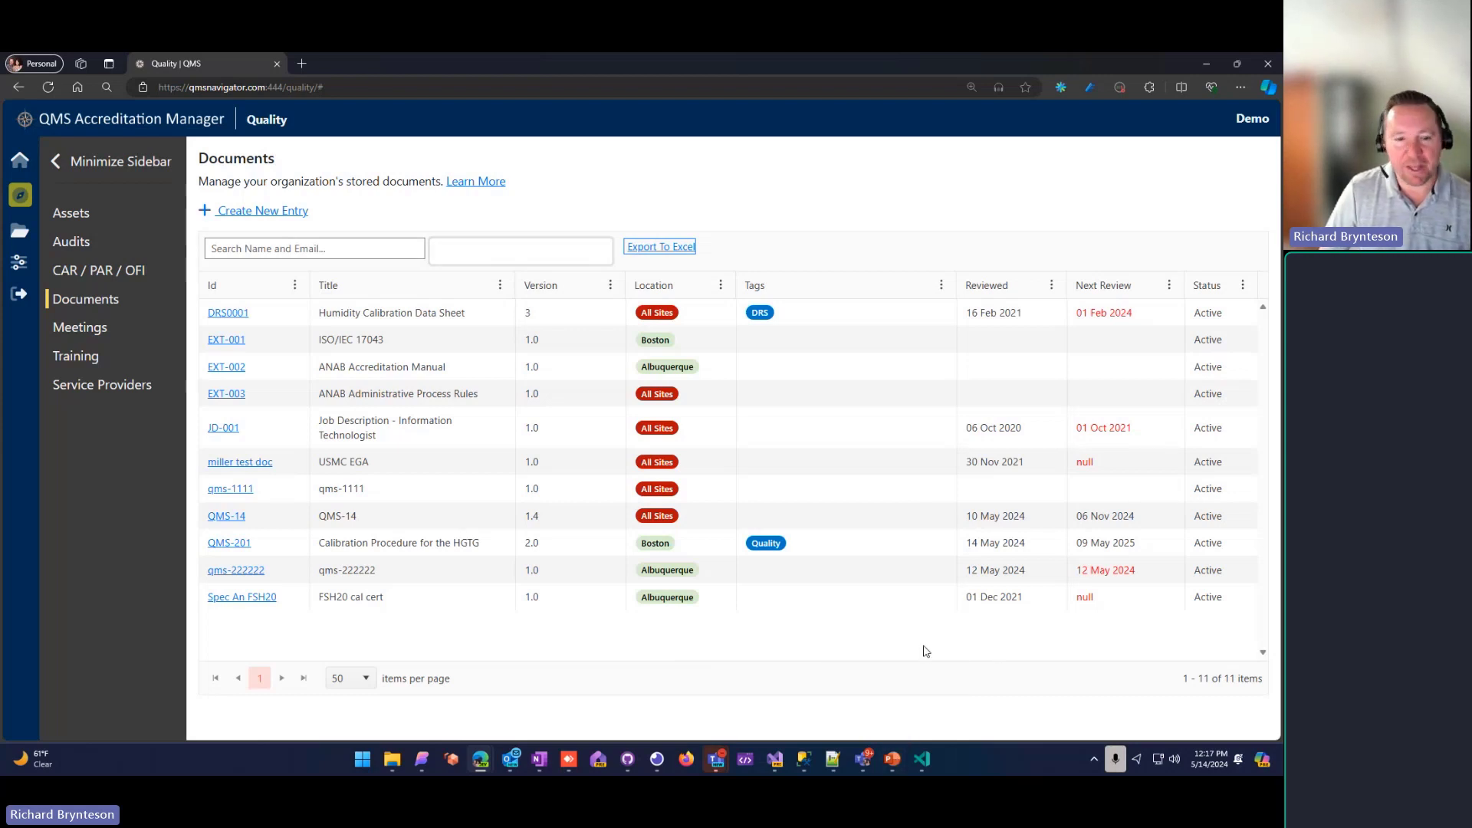
click(894, 760)
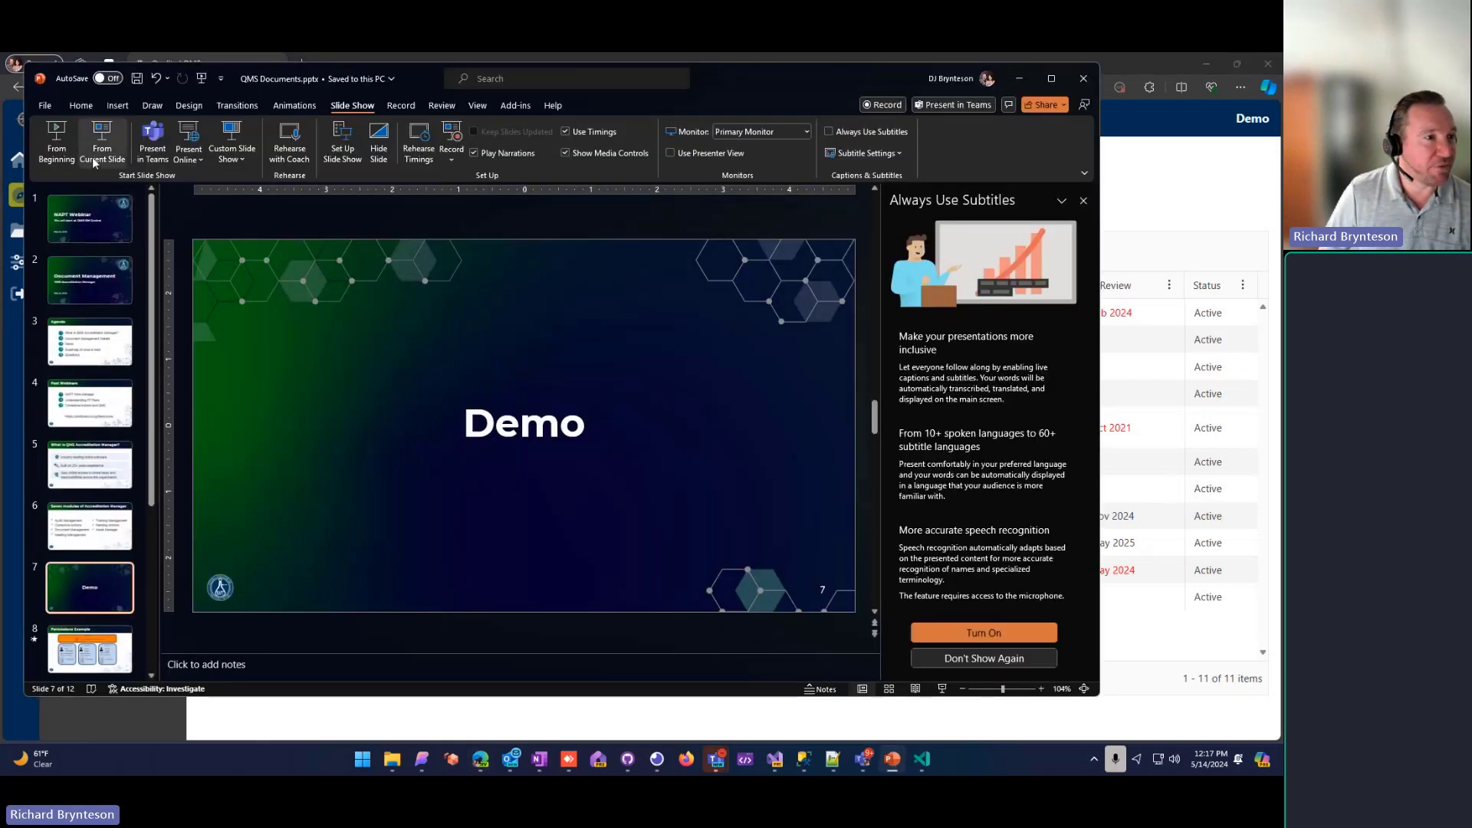
key(shift+F5)
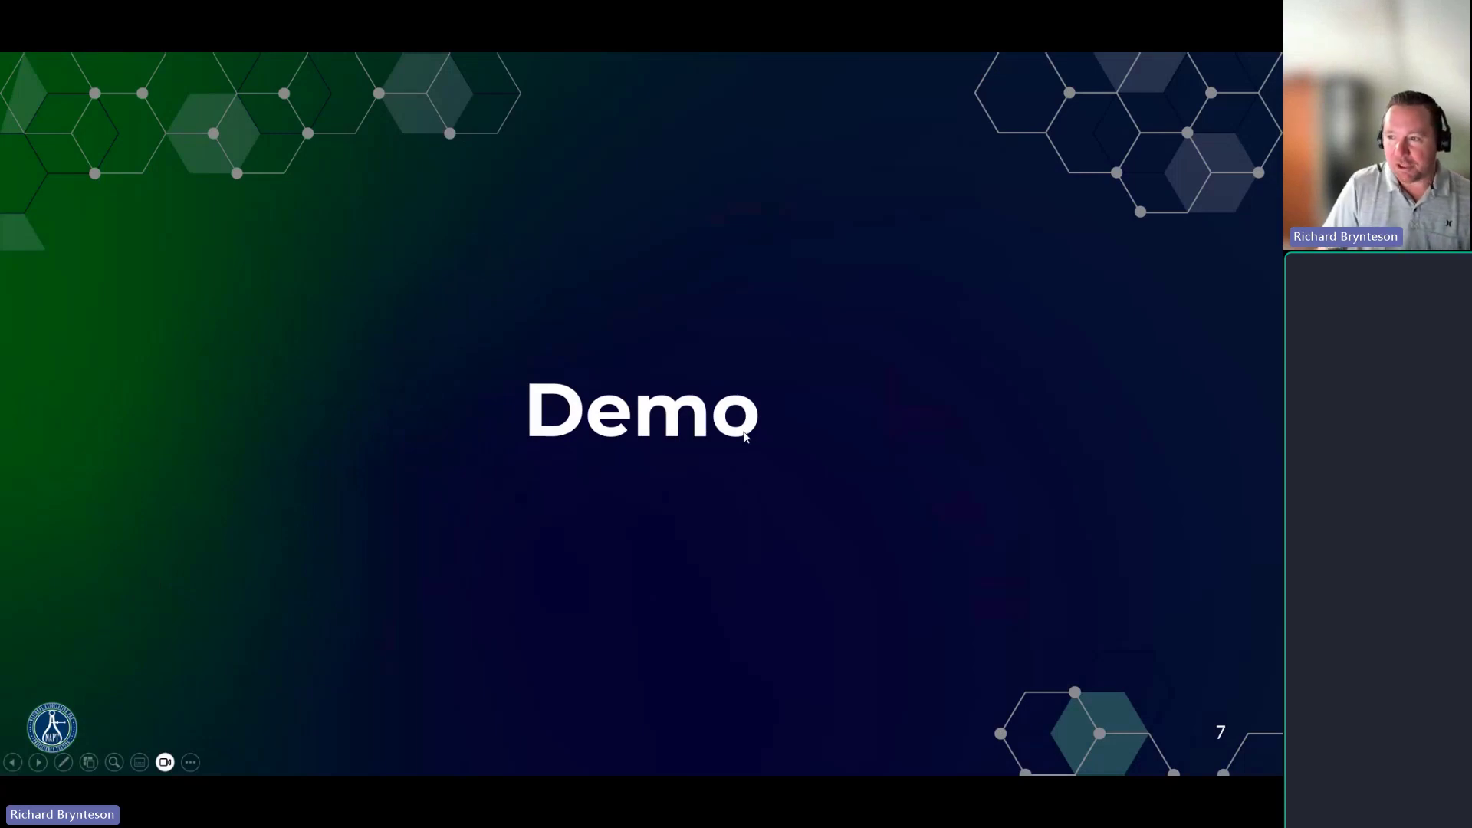
key(Right)
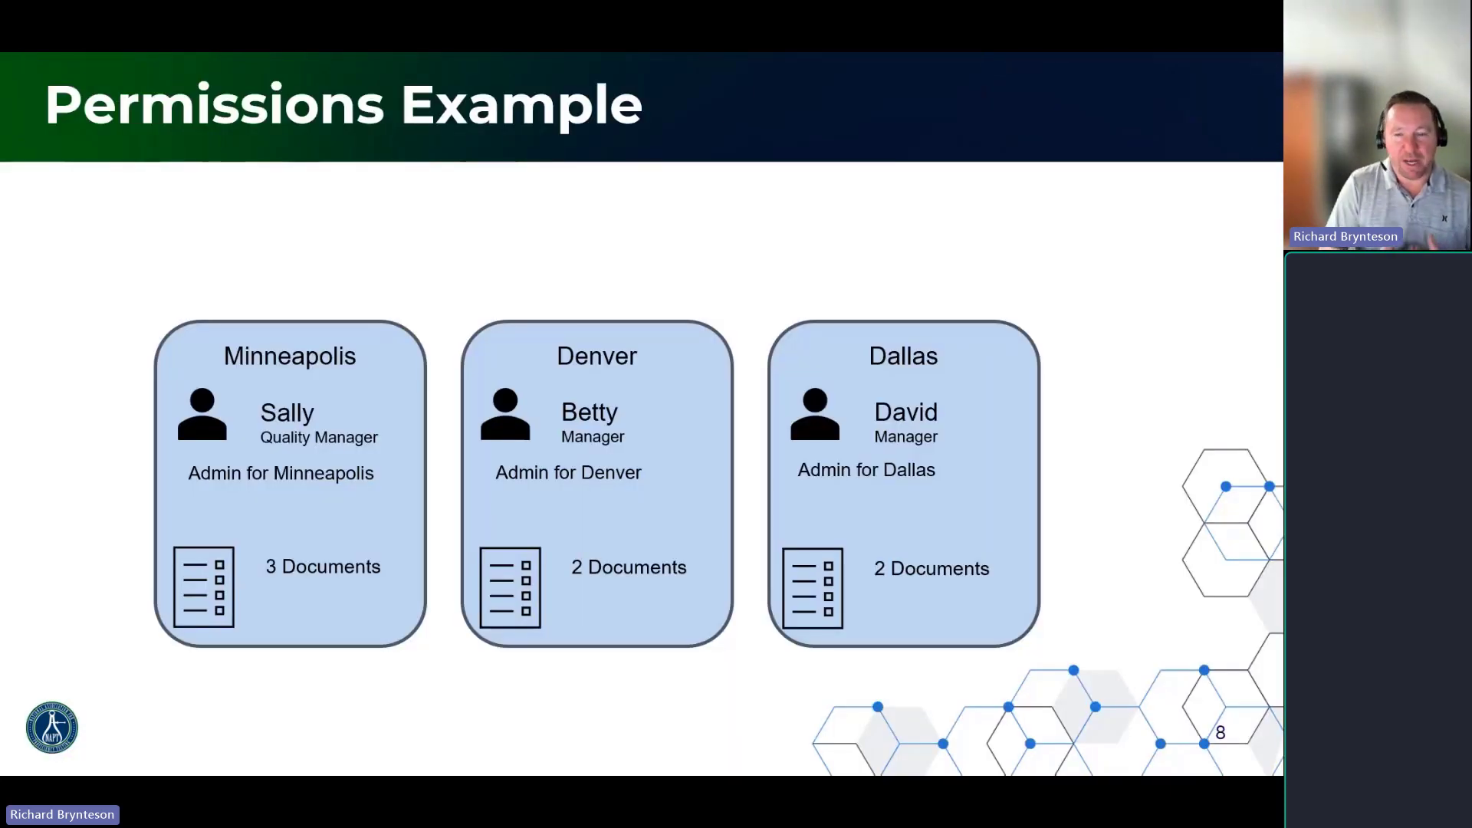